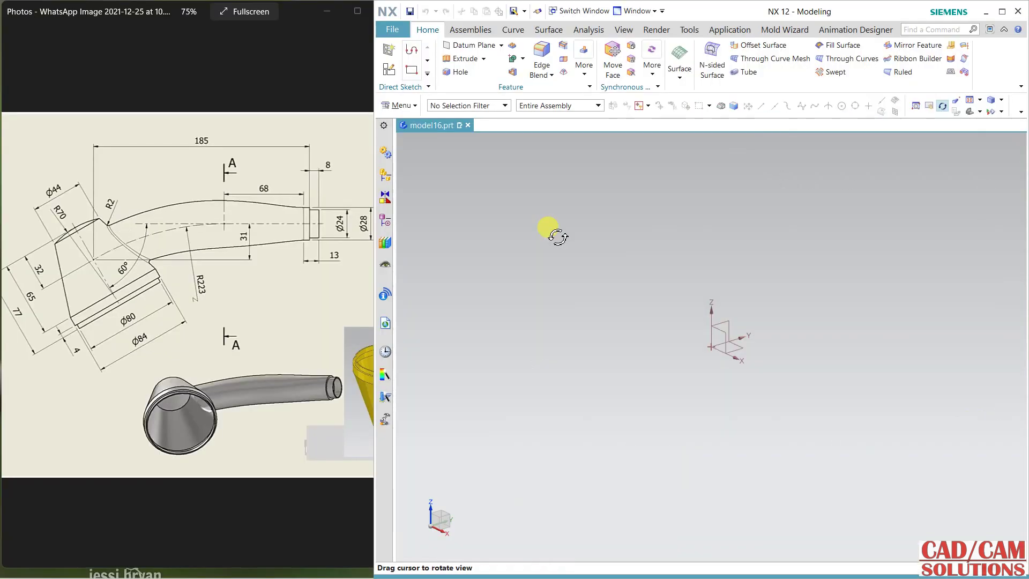
# Create a sketch on the YZ datum plane with the Y axis as the horizontal reference.
pyautogui.click(388, 69)
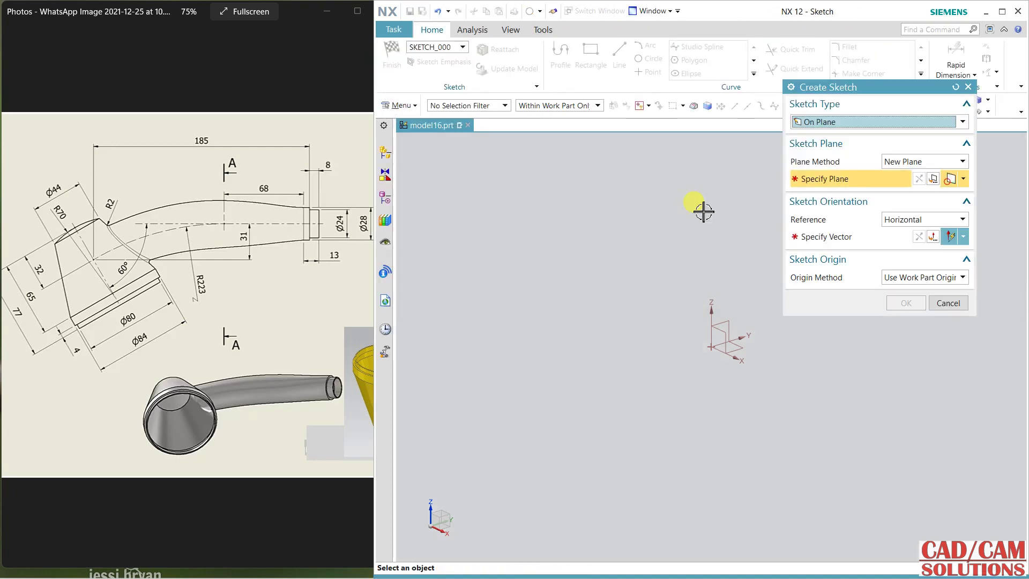
pyautogui.click(730, 326)
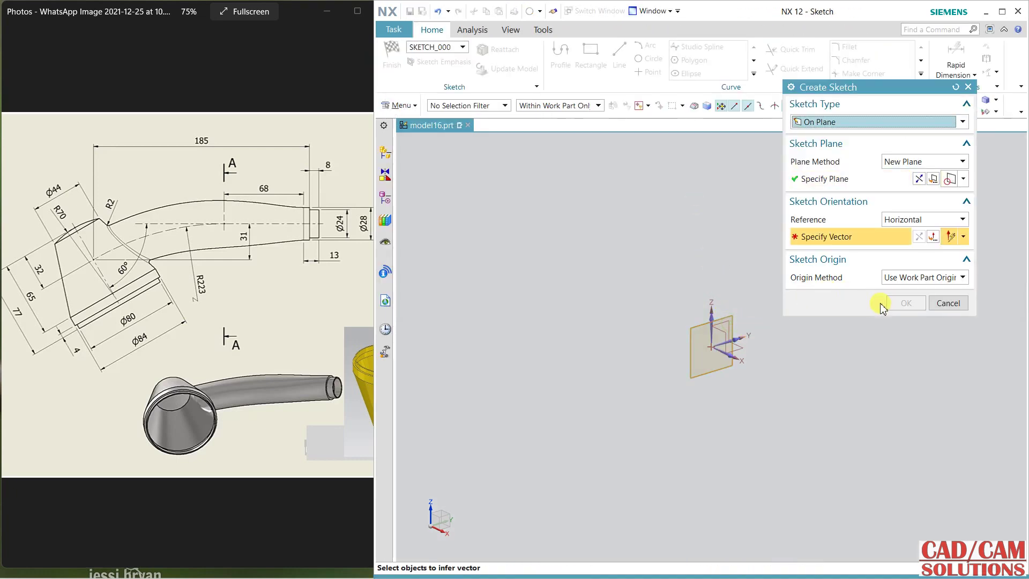
pyautogui.click(749, 338)
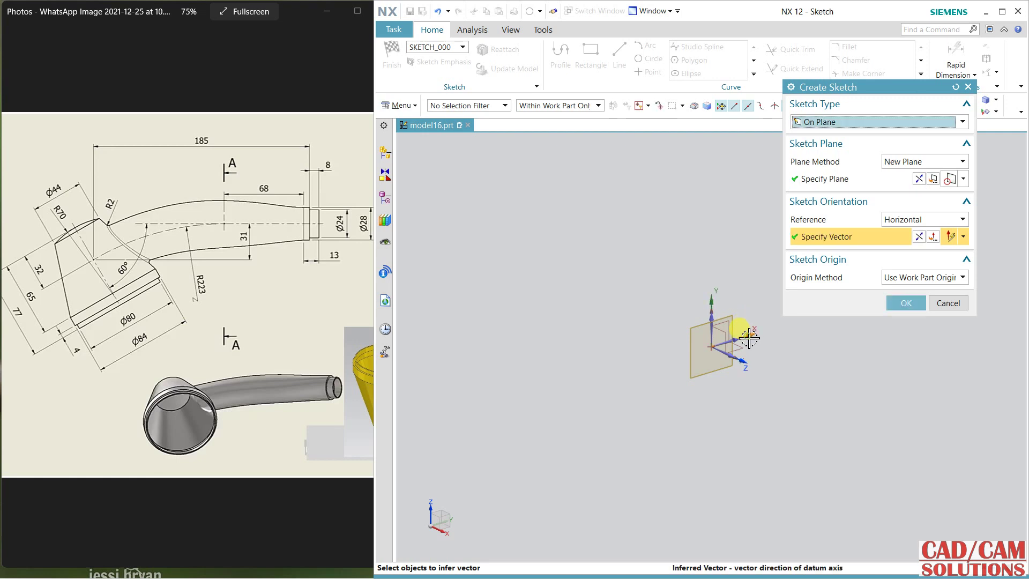
pyautogui.click(892, 303)
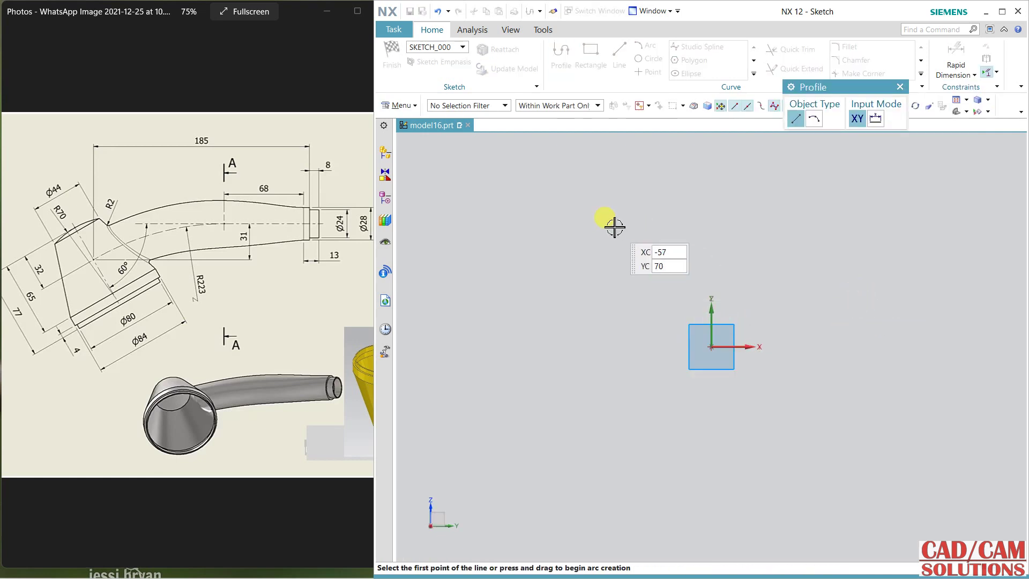
# Sketch a slanted line about 98 mm long, descending from upper left to lower right near the origin.
pyautogui.click(634, 284)
pyautogui.click(738, 397)
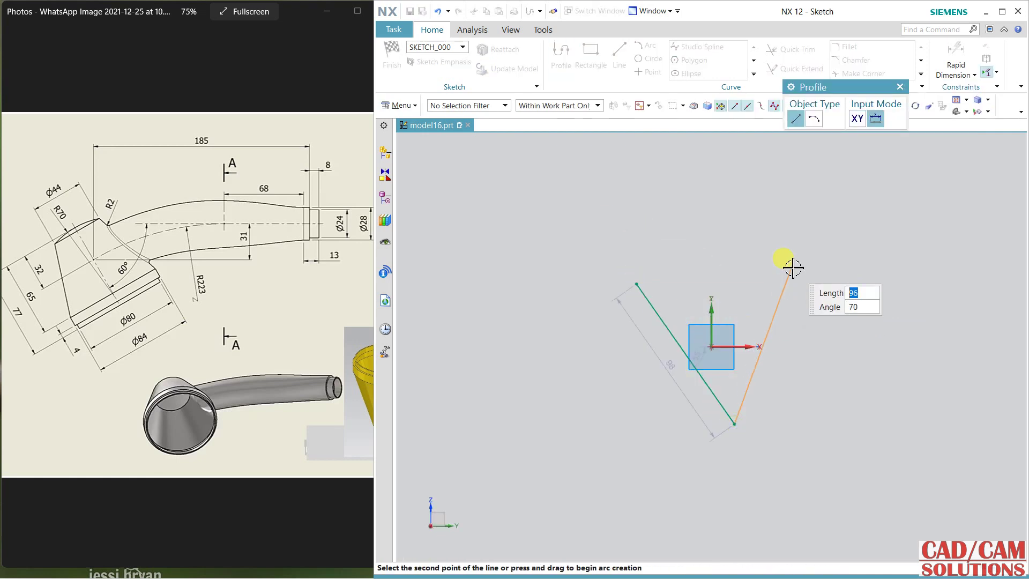
pyautogui.press('Escape')
pyautogui.press('z')
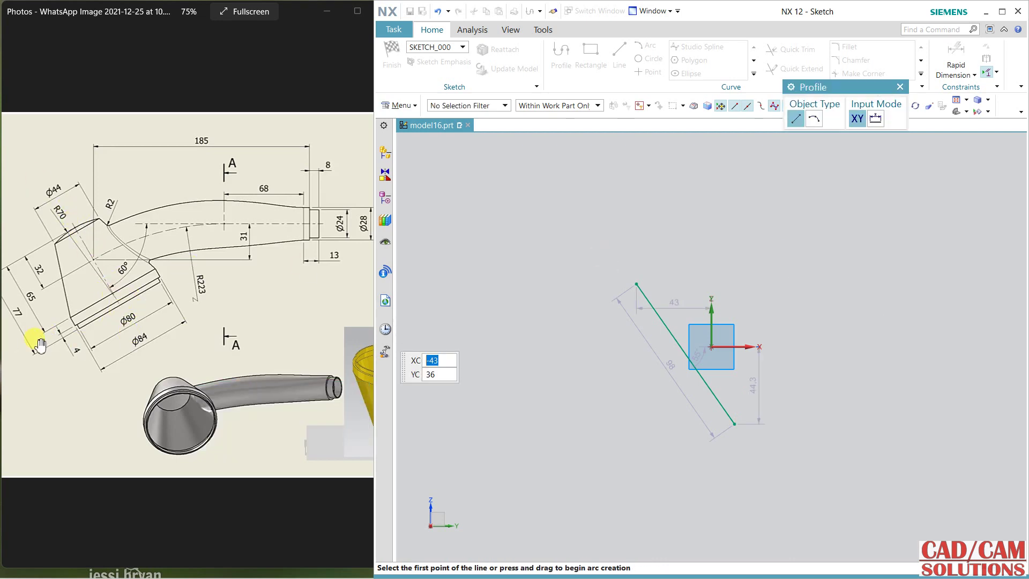
pyautogui.press('Escape')
# Set the slanted line's length to 77 mm.
pyautogui.click(659, 363)
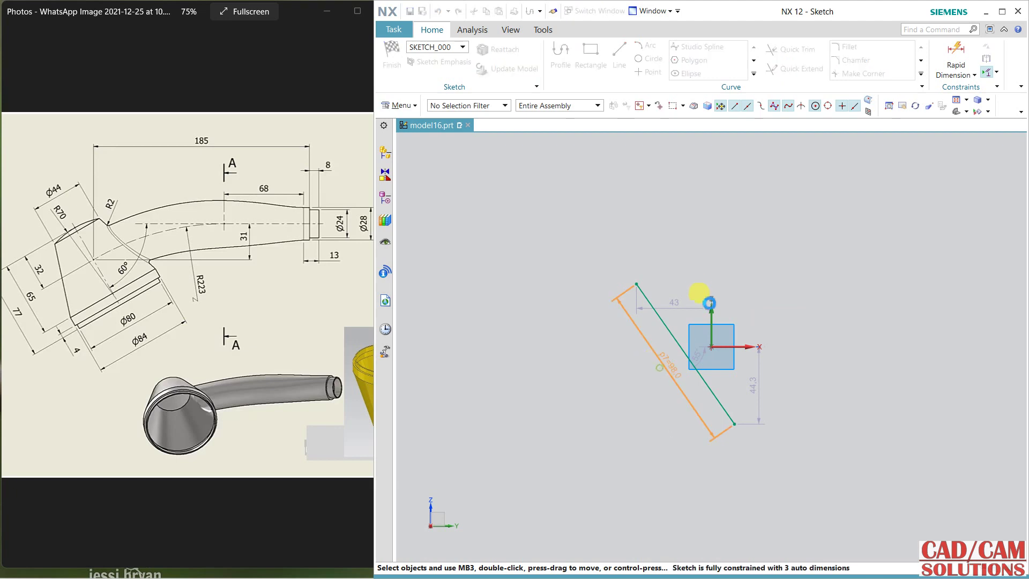
pyautogui.write('77')
pyautogui.press('Return')
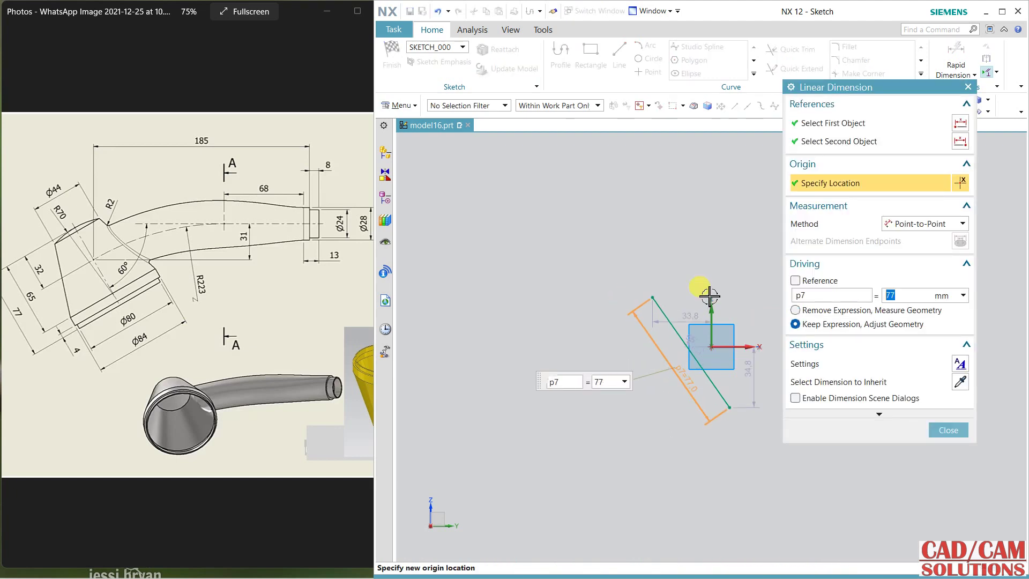
# Constrain the slanted line to pass through the sketch origin with a point-on-curve constraint.
pyautogui.click(671, 322)
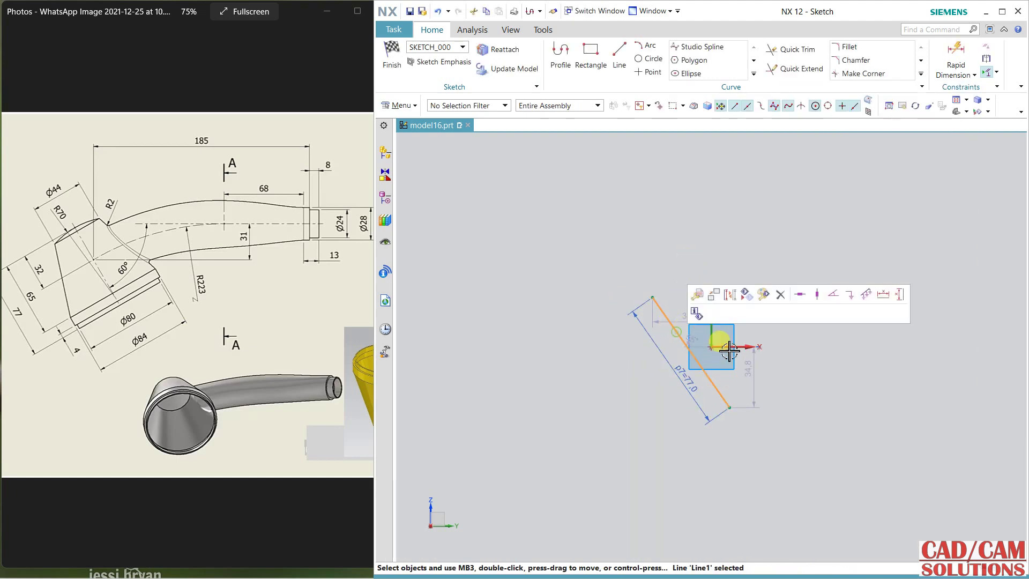
pyautogui.click(715, 347)
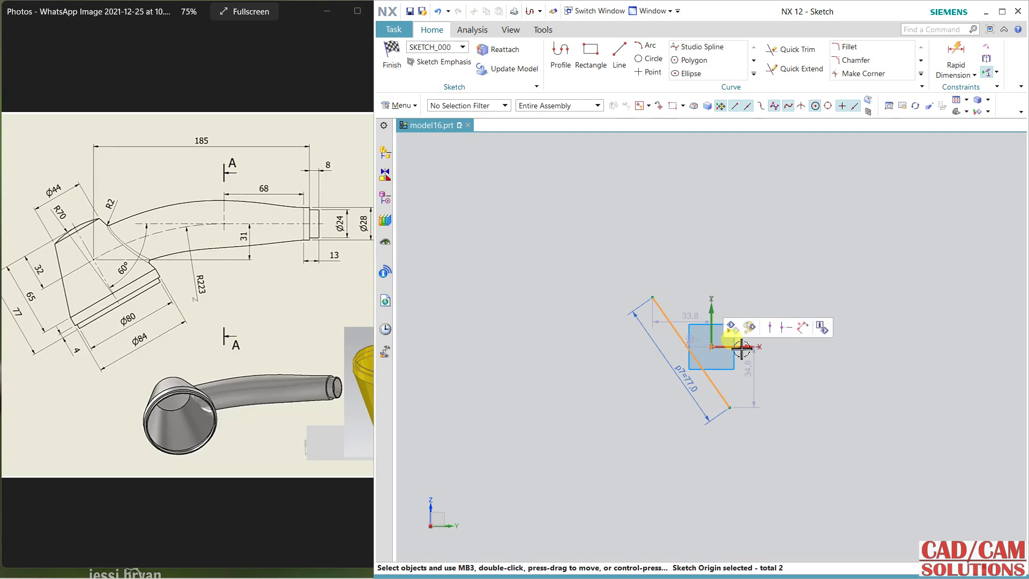
pyautogui.click(770, 327)
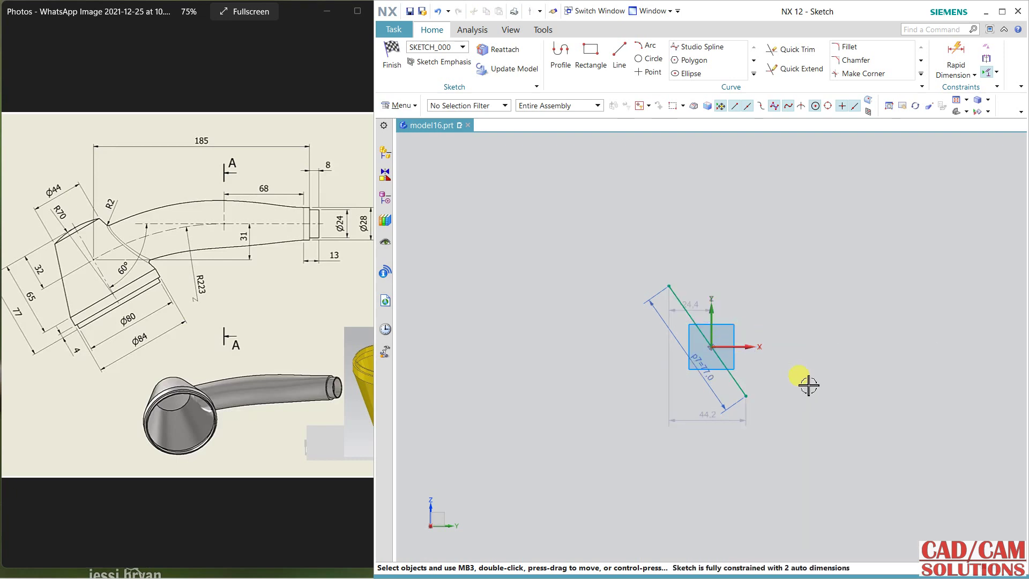
# Sketch the cup's half outline from near the axis line's upper end: about 28 mm perpendicular, about 59 mm side, small stepped rim, closing at its lower end.
pyautogui.scroll(1, 755, 443)
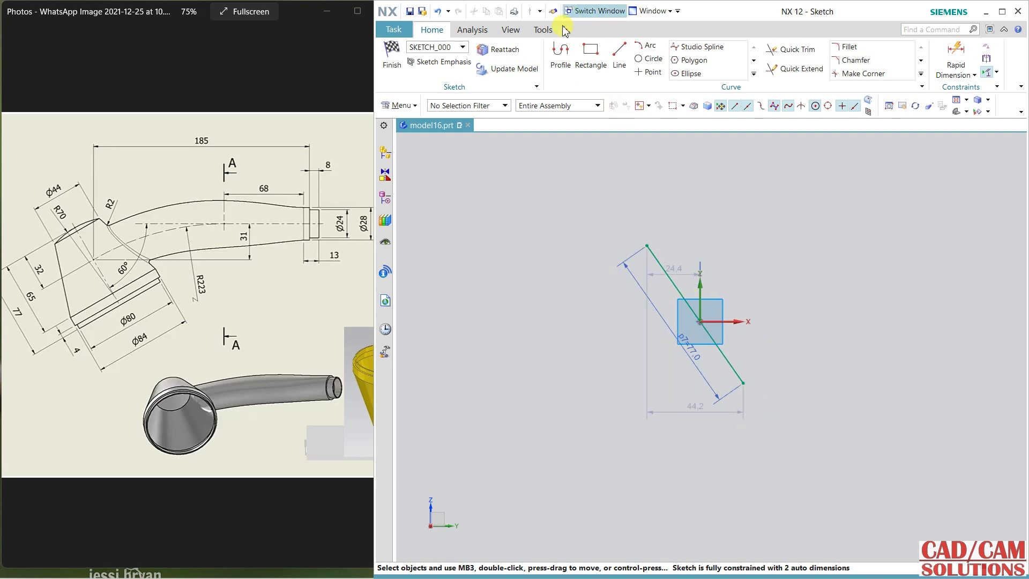
pyautogui.click(561, 53)
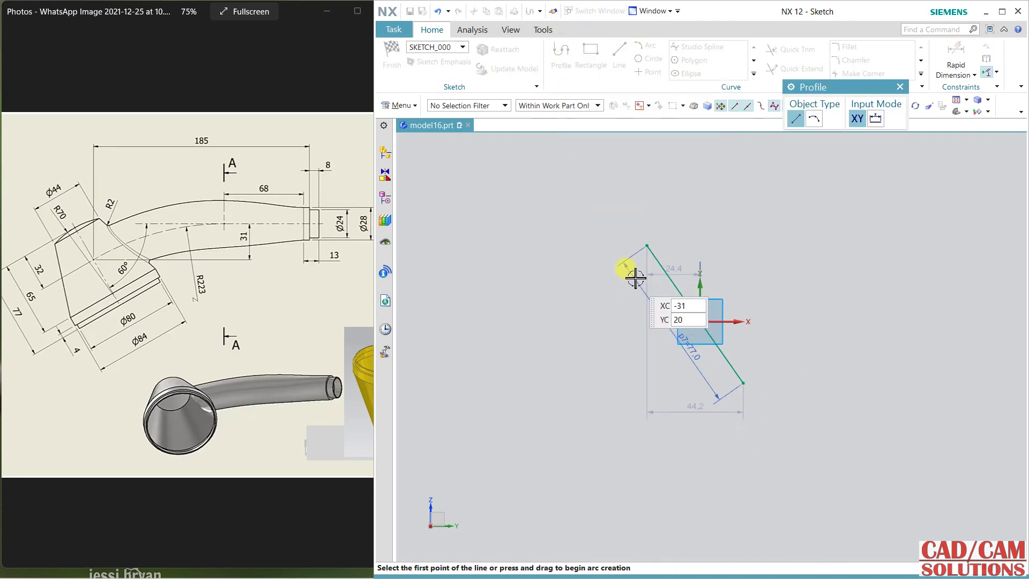
pyautogui.scroll(1, 635, 278)
pyautogui.click(656, 248)
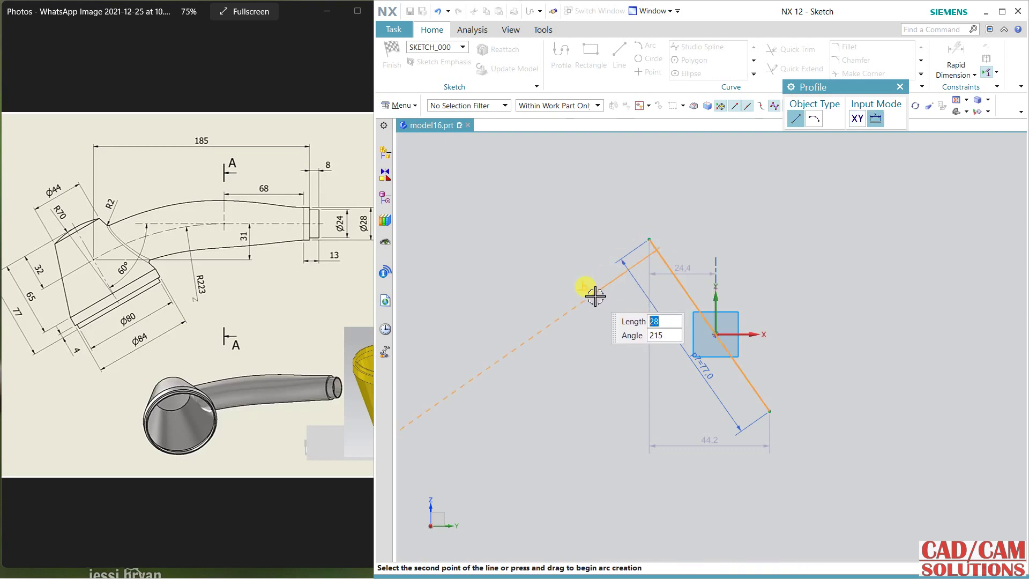
pyautogui.click(594, 294)
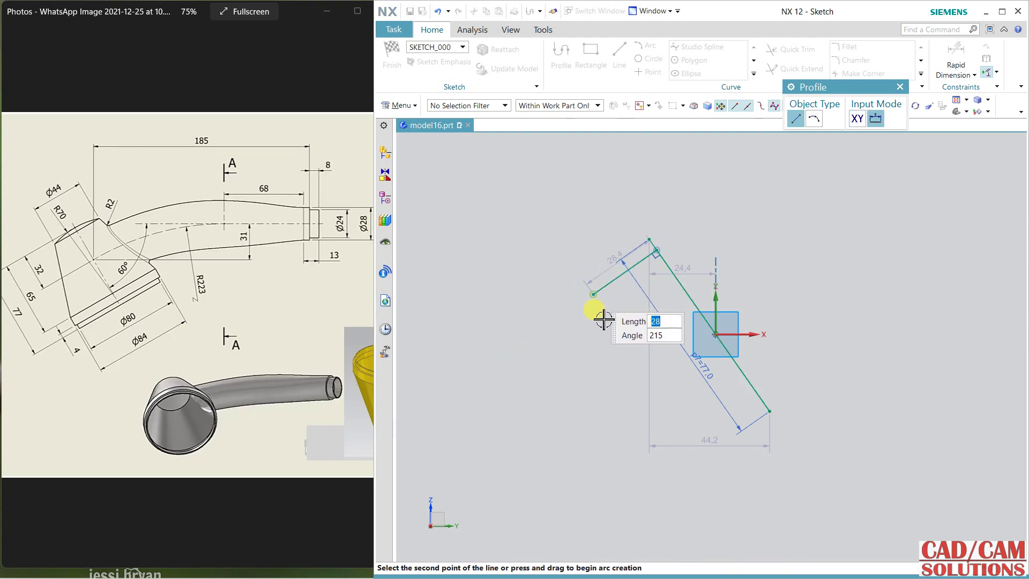
pyautogui.click(625, 453)
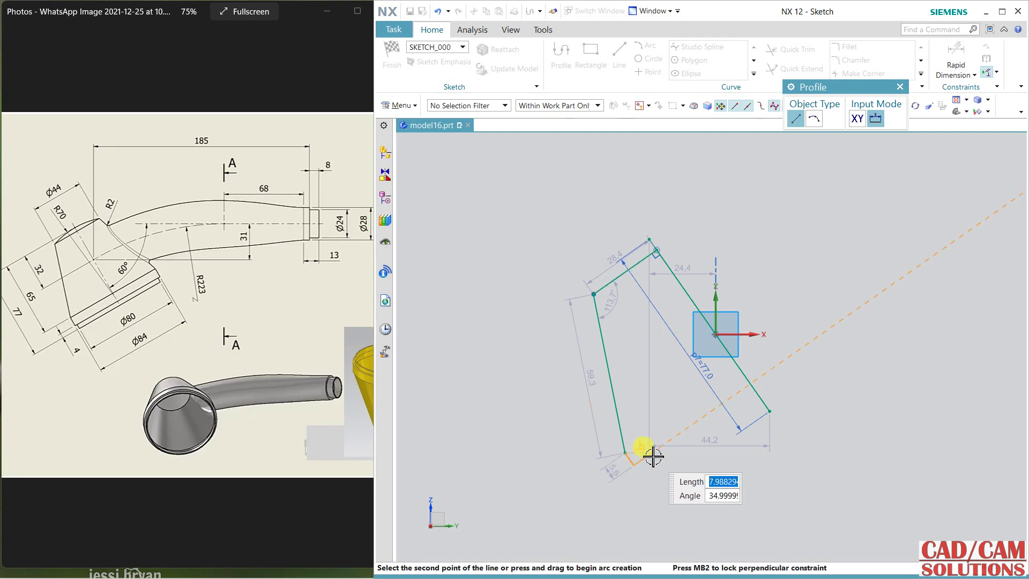
pyautogui.click(652, 456)
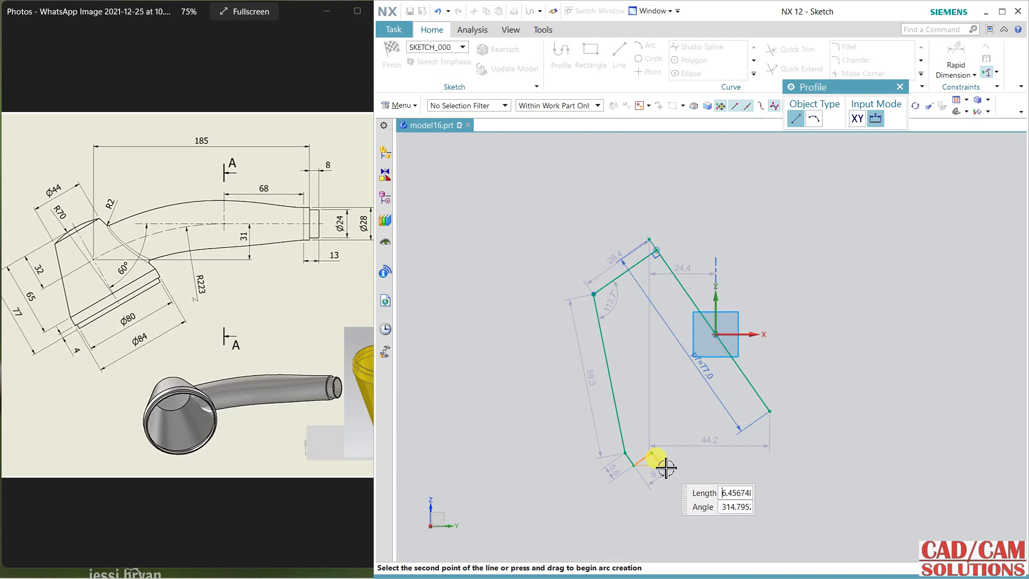
pyautogui.click(651, 453)
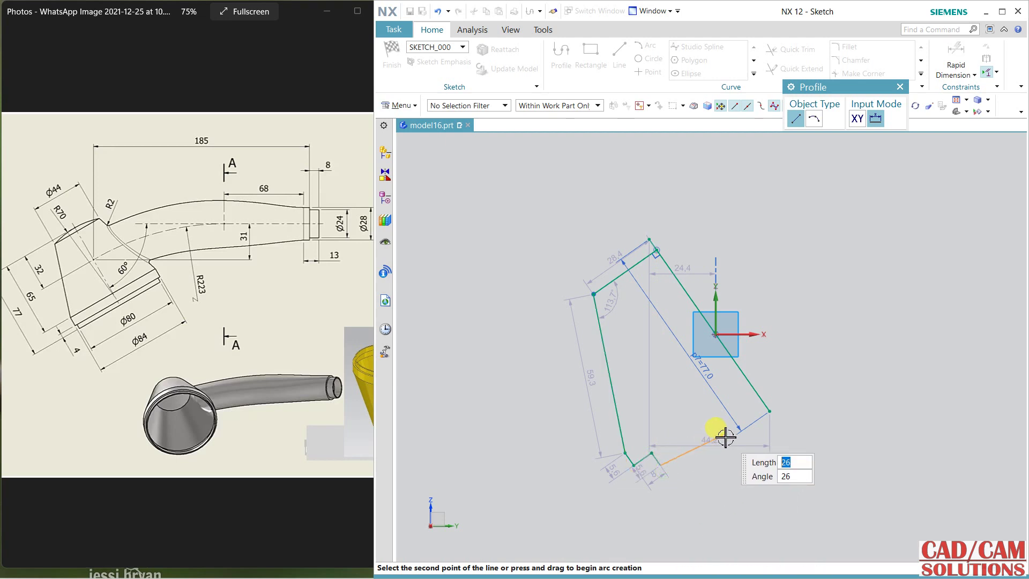
pyautogui.click(767, 409)
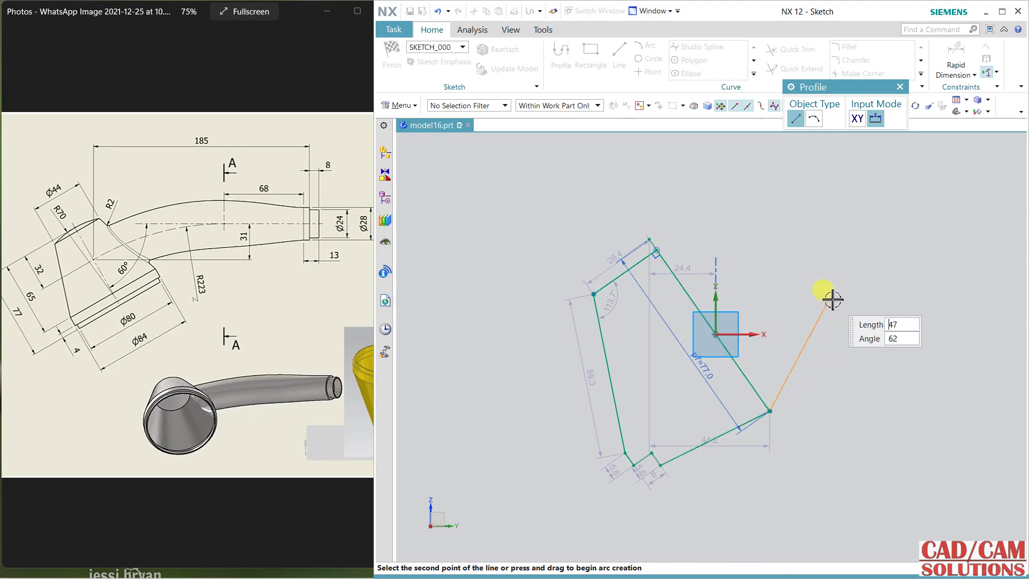
pyautogui.press('Escape')
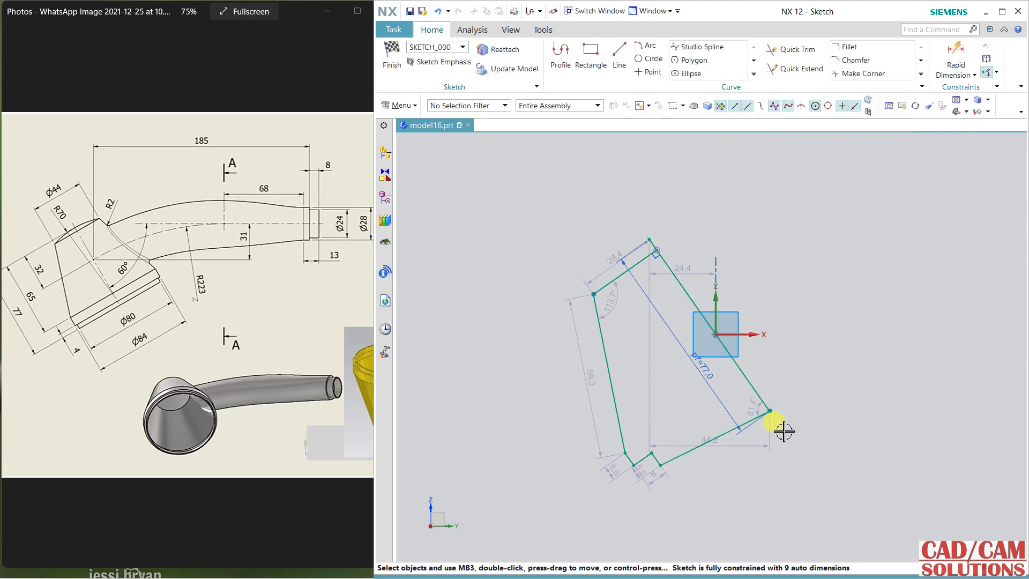
# Set the angle between the long base line and the slanted axis line to 90°.
pyautogui.doubleClick(751, 407)
pyautogui.write('90')
pyautogui.press('Return')
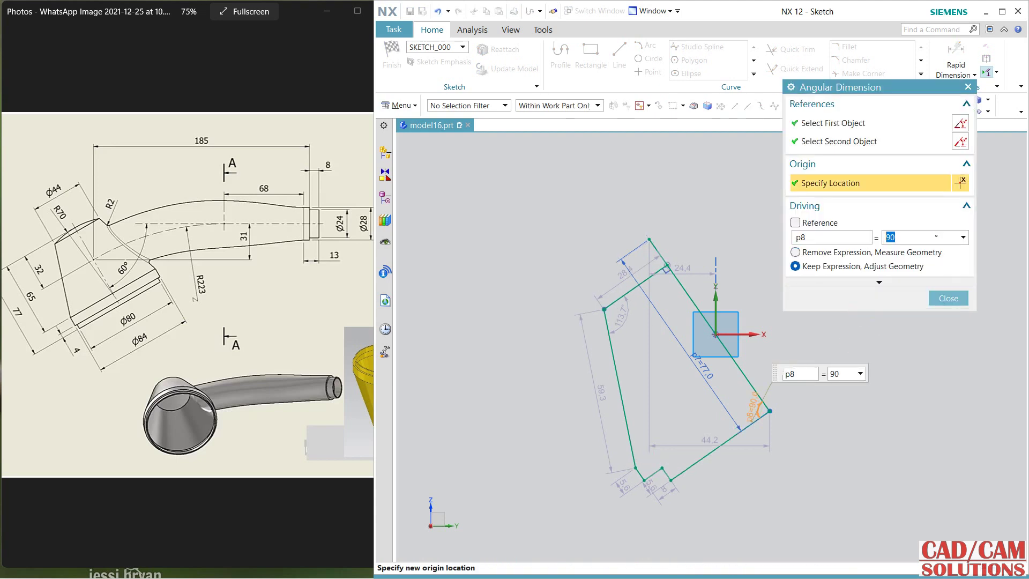
pyautogui.click(939, 299)
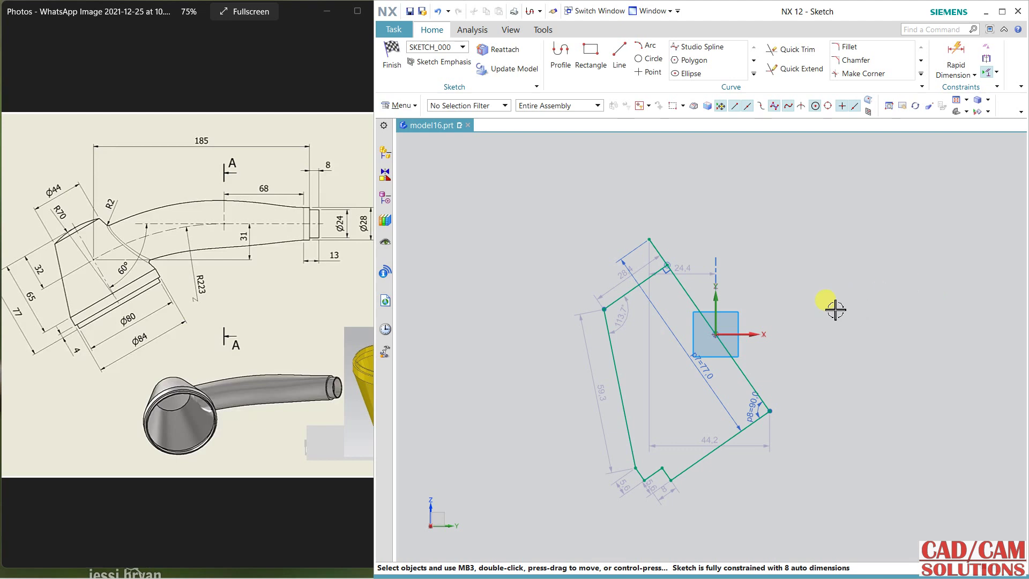
pyautogui.keyDown('shift'); pyautogui.moveTo(833, 315); pyautogui.dragTo(792, 282, button='middle'); pyautogui.keyUp('shift')
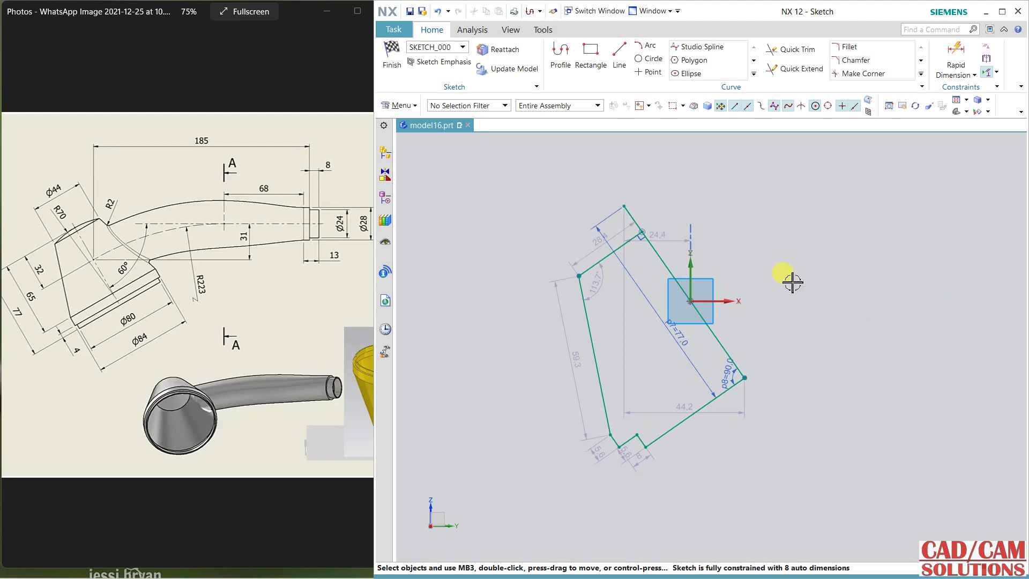
pyautogui.middleClick(792, 282)
pyautogui.click(619, 54)
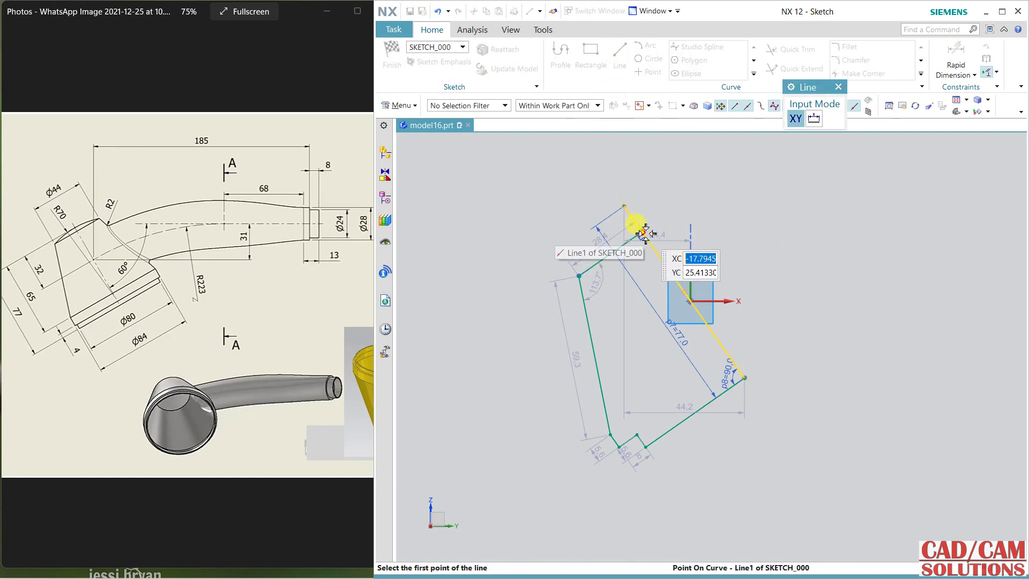
pyautogui.press('Escape')
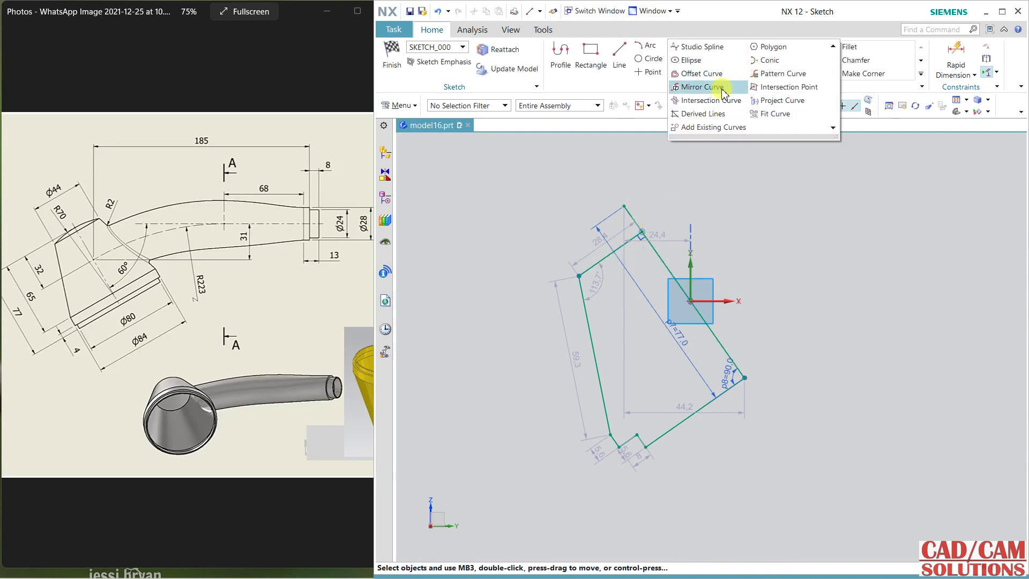
# Mirror only the short upper perpendicular line about the slanted axis line, with Convert Centerline to Reference turned off.
pyautogui.click(622, 245)
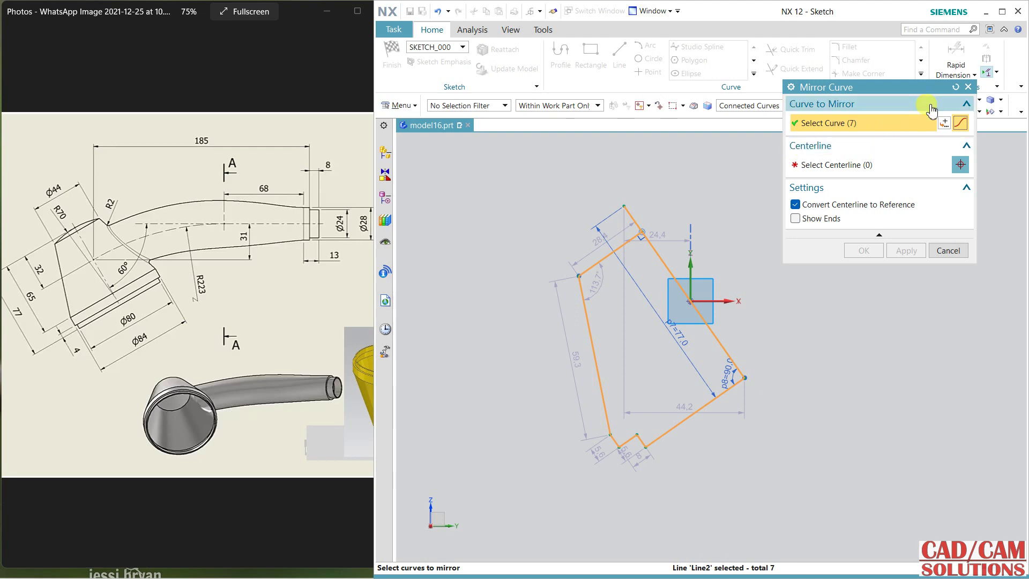
pyautogui.click(955, 88)
pyautogui.click(747, 106)
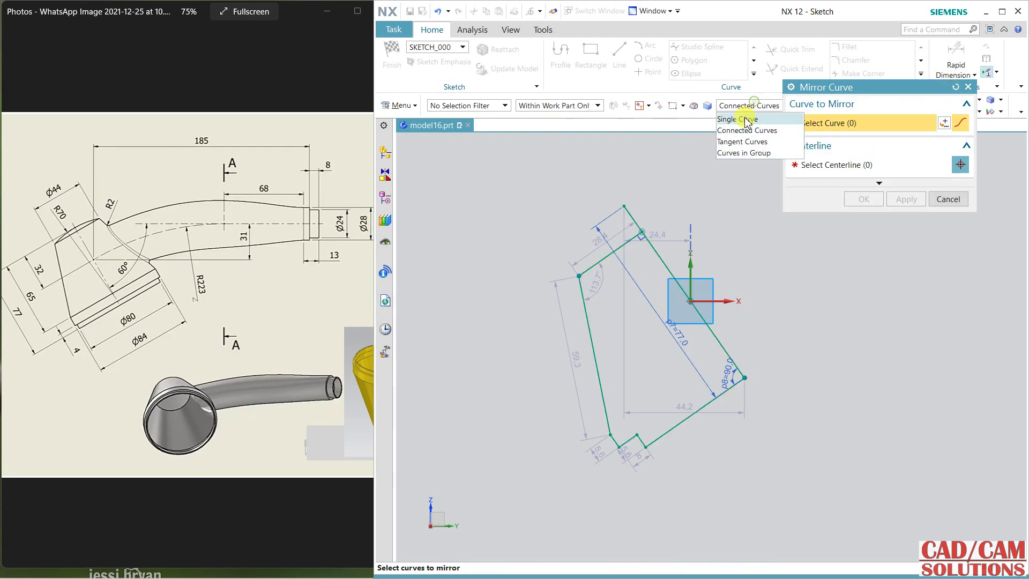
pyautogui.click(743, 117)
pyautogui.click(621, 244)
pyautogui.click(845, 165)
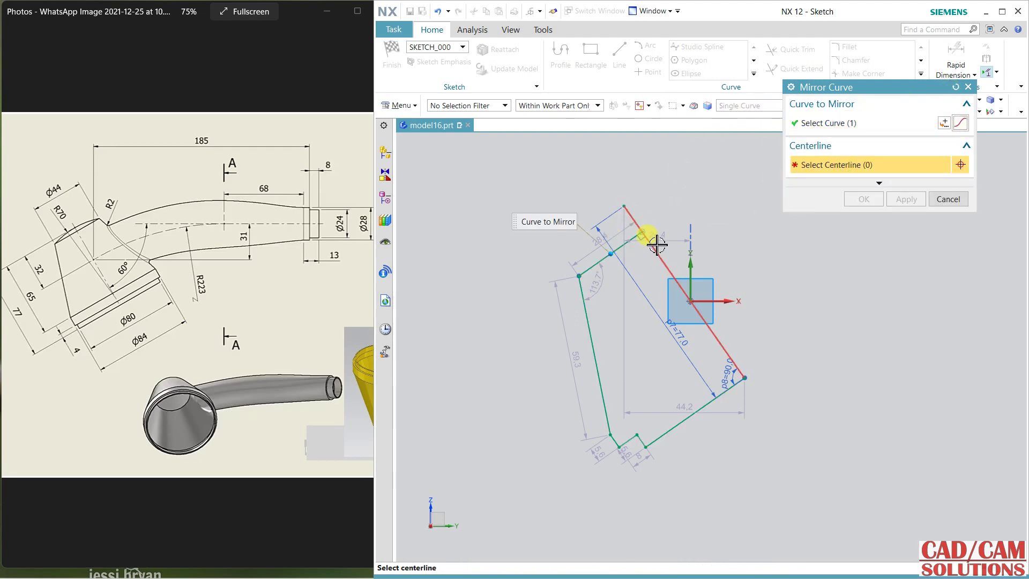
pyautogui.click(879, 183)
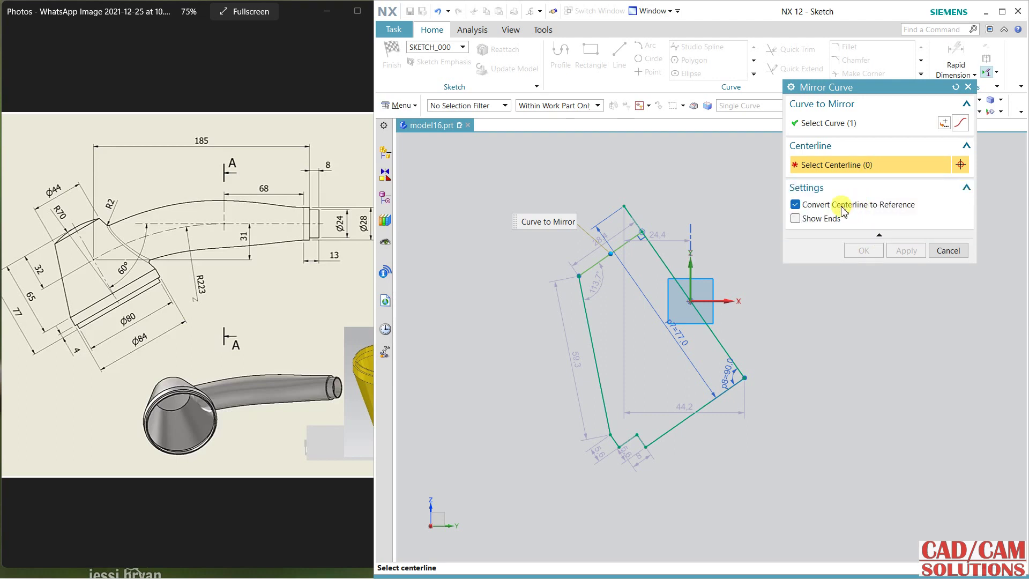
pyautogui.click(652, 241)
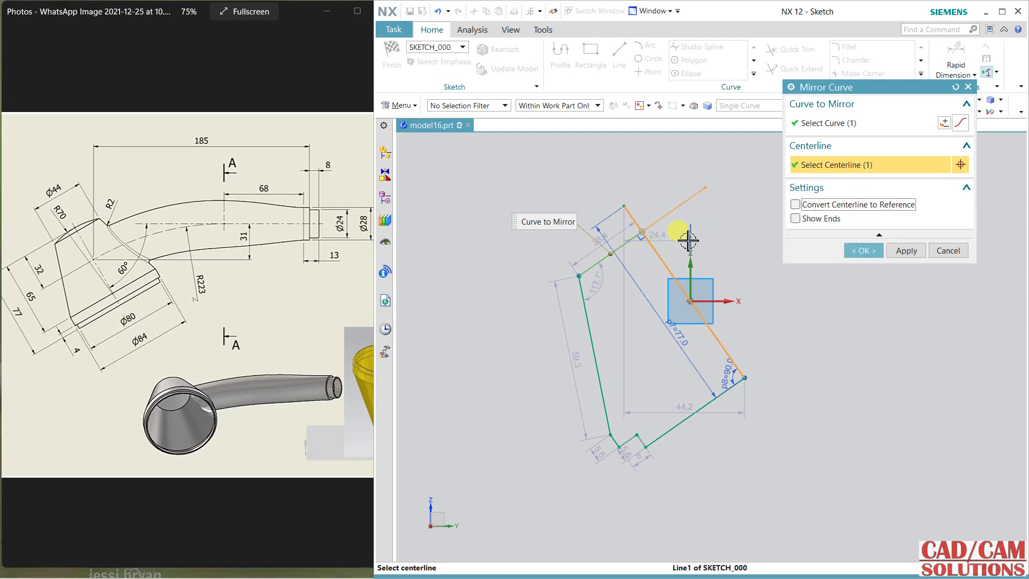
pyautogui.click(795, 205)
pyautogui.click(865, 250)
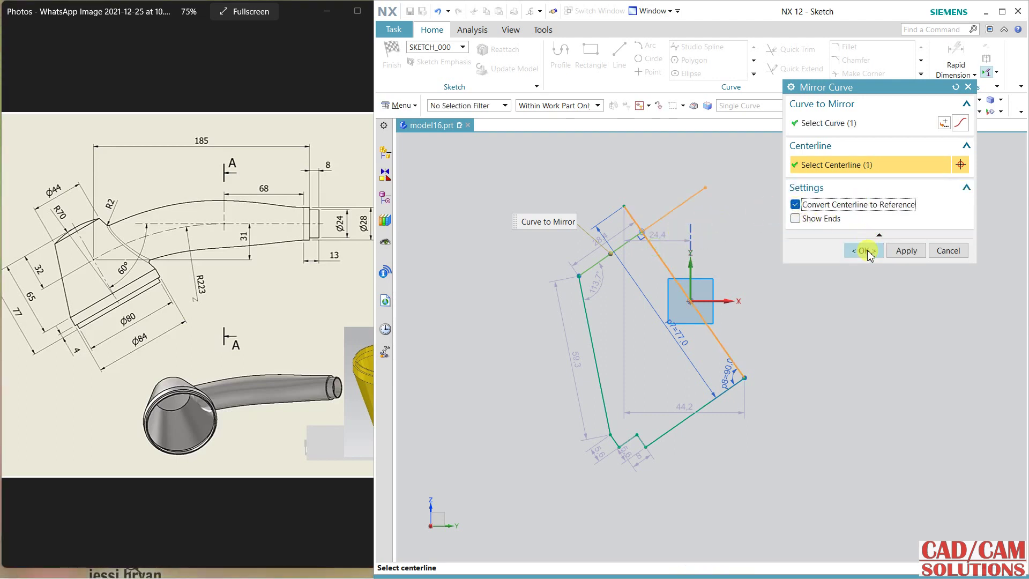
pyautogui.click(795, 205)
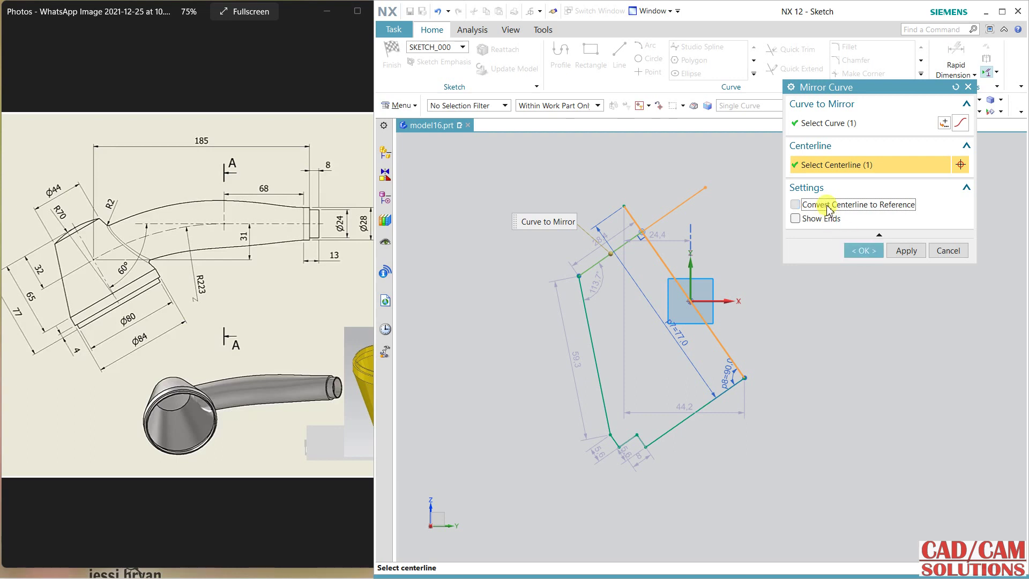
pyautogui.click(864, 250)
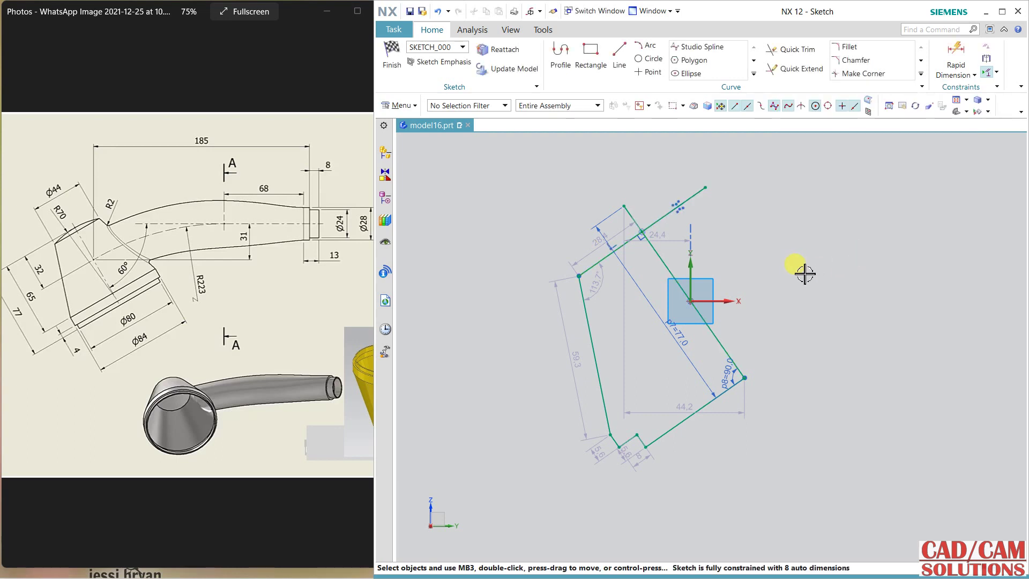
# Draw a three-point arc of about 41 mm radius between the upper cross line's ends, passing through the slanted axis line's upper end.
pyautogui.click(645, 46)
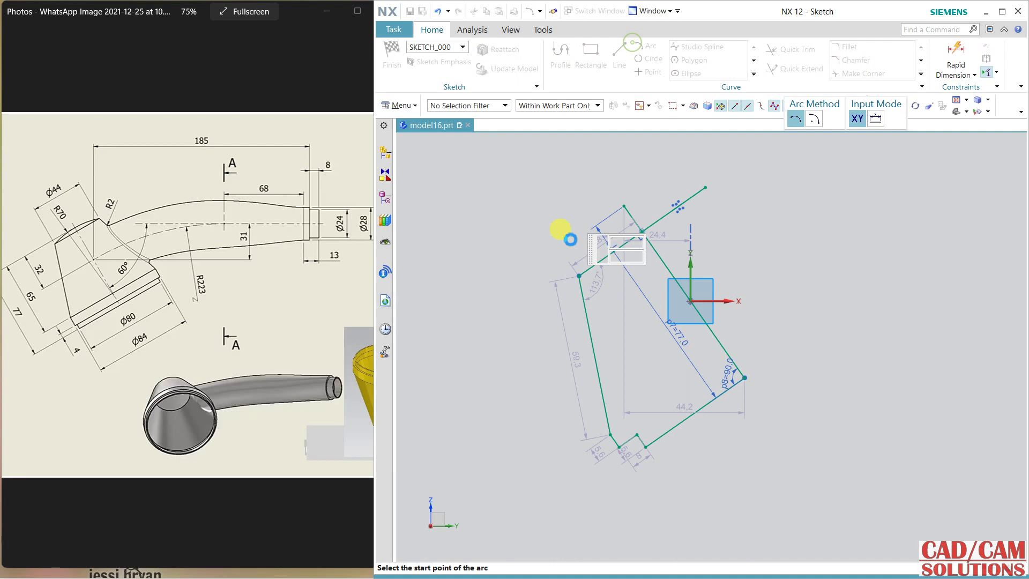
pyautogui.click(578, 276)
pyautogui.click(705, 188)
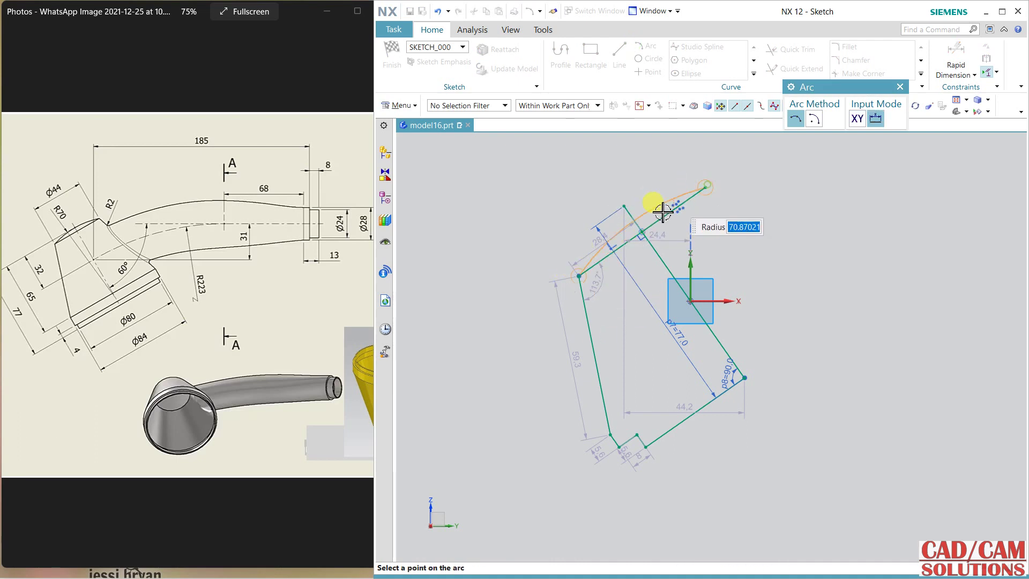
pyautogui.click(621, 204)
pyautogui.middleClick(781, 242)
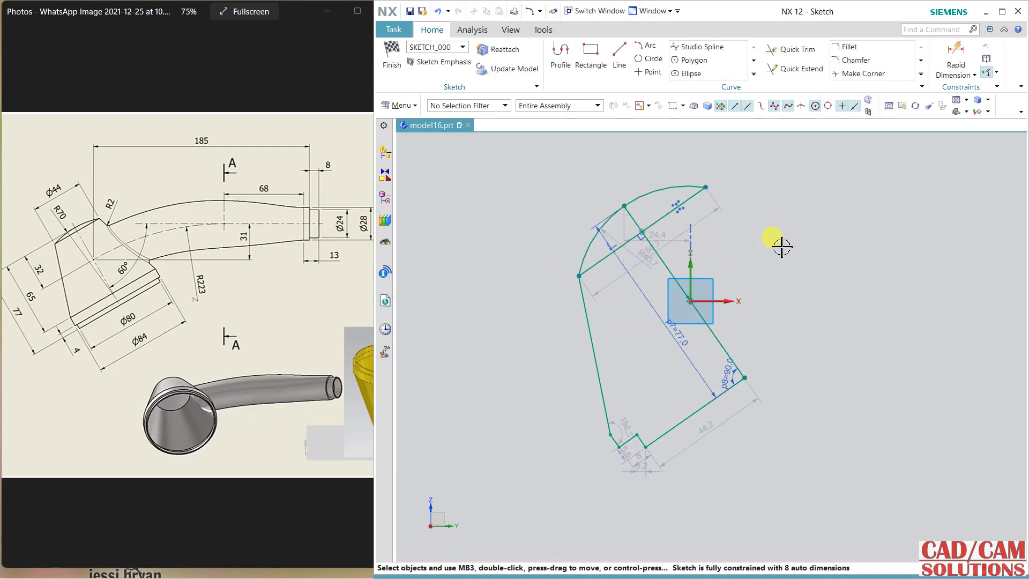
# Set the top arc's radius to 70 mm and the distance between its endpoints to 44 mm.
pyautogui.doubleClick(639, 256)
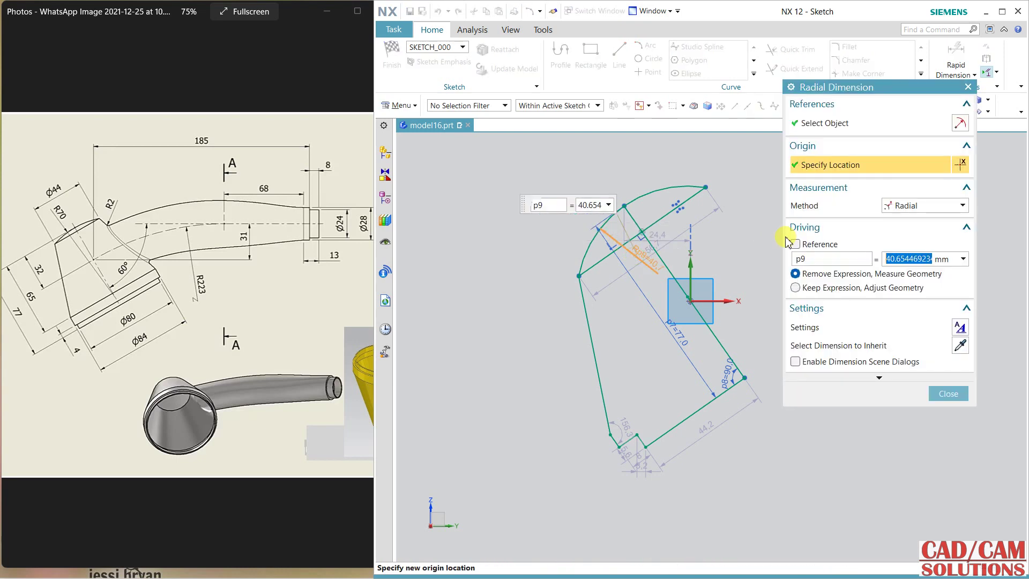
pyautogui.write('70')
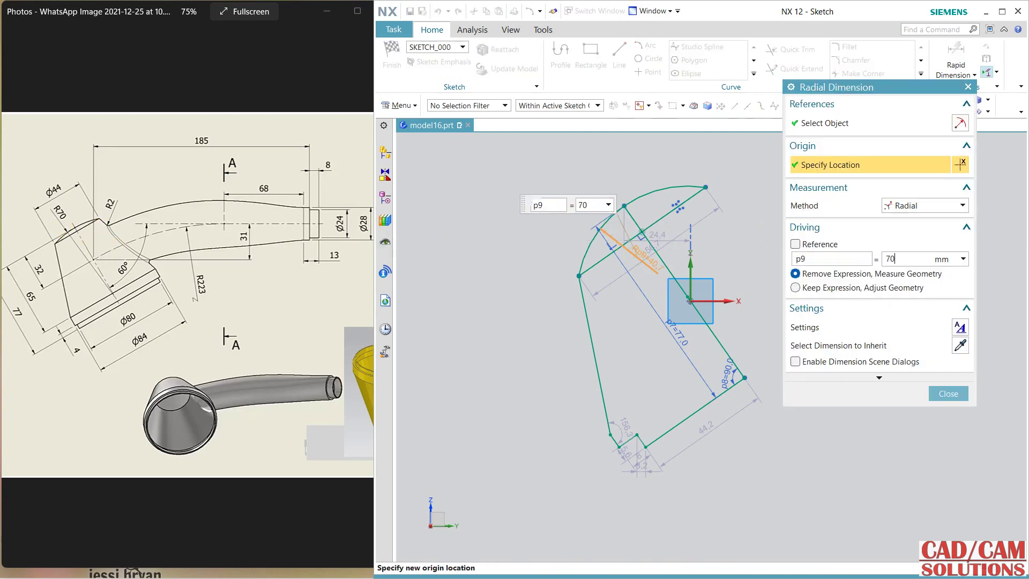
pyautogui.press('Return')
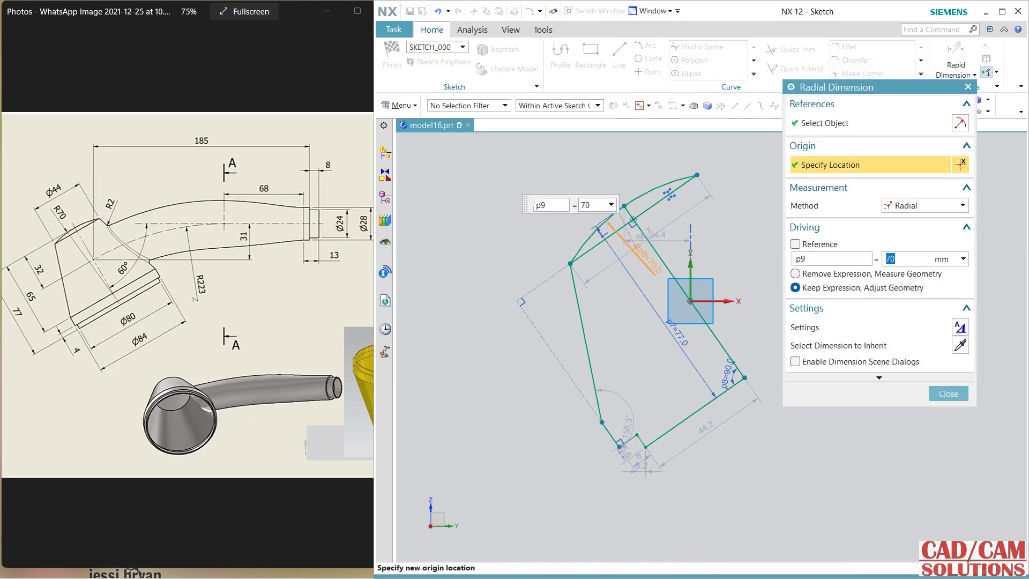
pyautogui.click(949, 395)
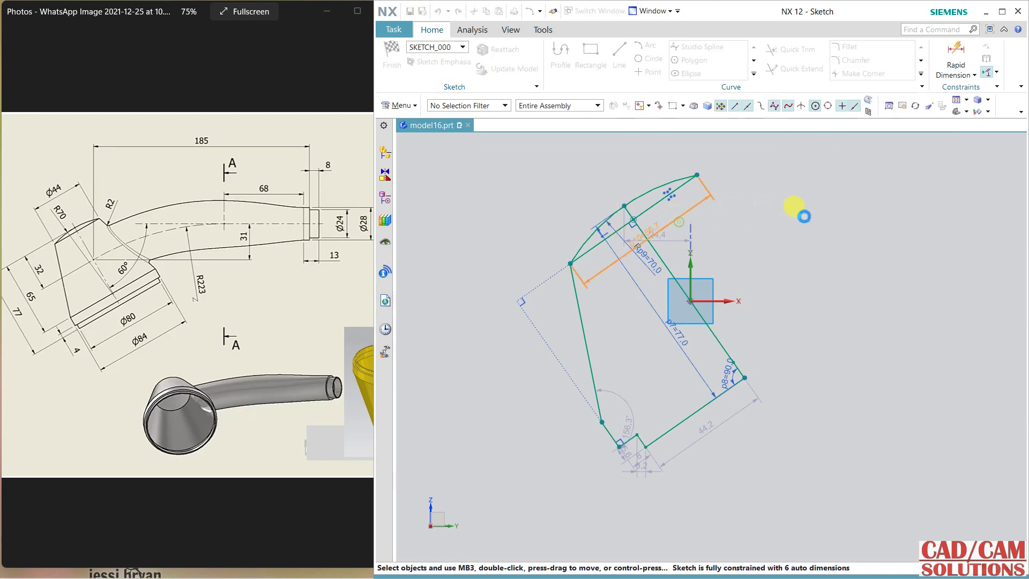
pyautogui.click(804, 216)
pyautogui.write('44')
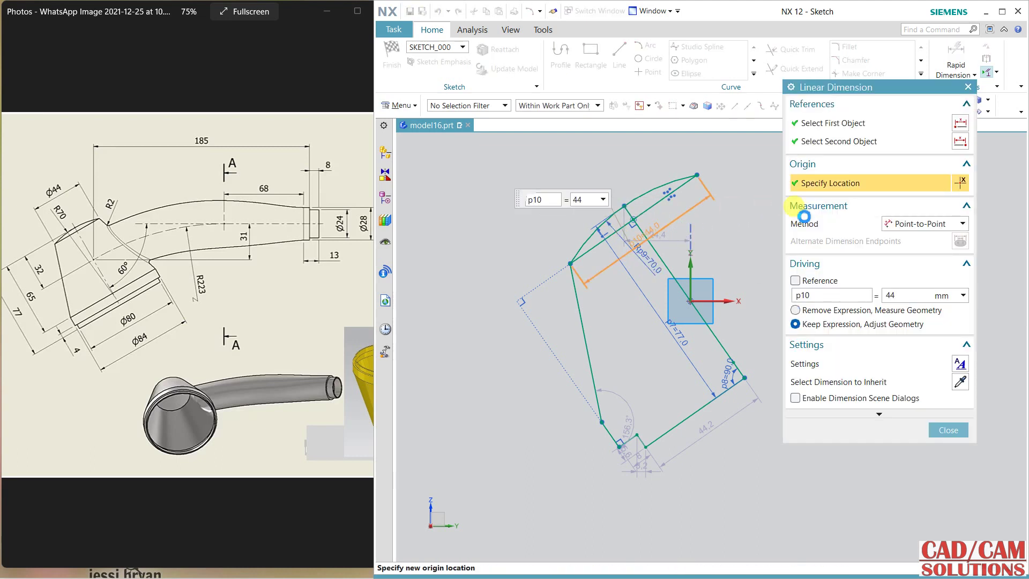
pyautogui.middleClick(748, 222)
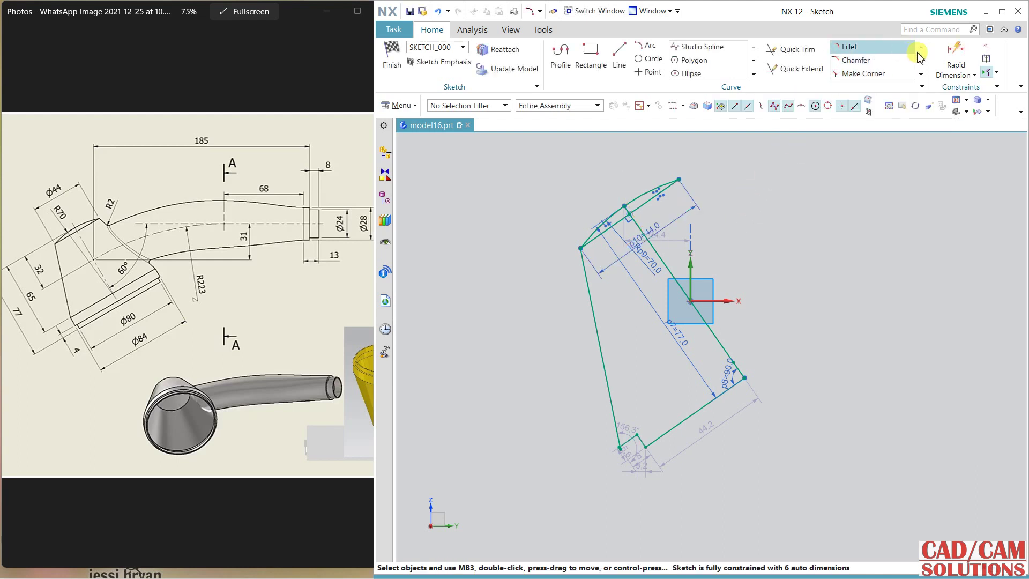
# Dimension the distance from the sketch origin to the axis line's upper end on the arc as 32 mm.
pyautogui.click(956, 56)
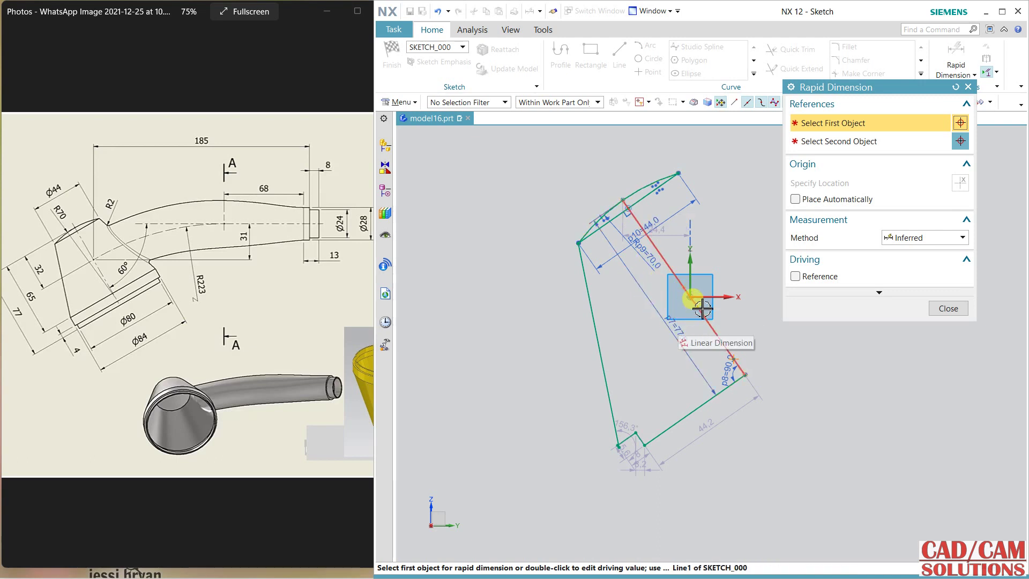
pyautogui.click(692, 297)
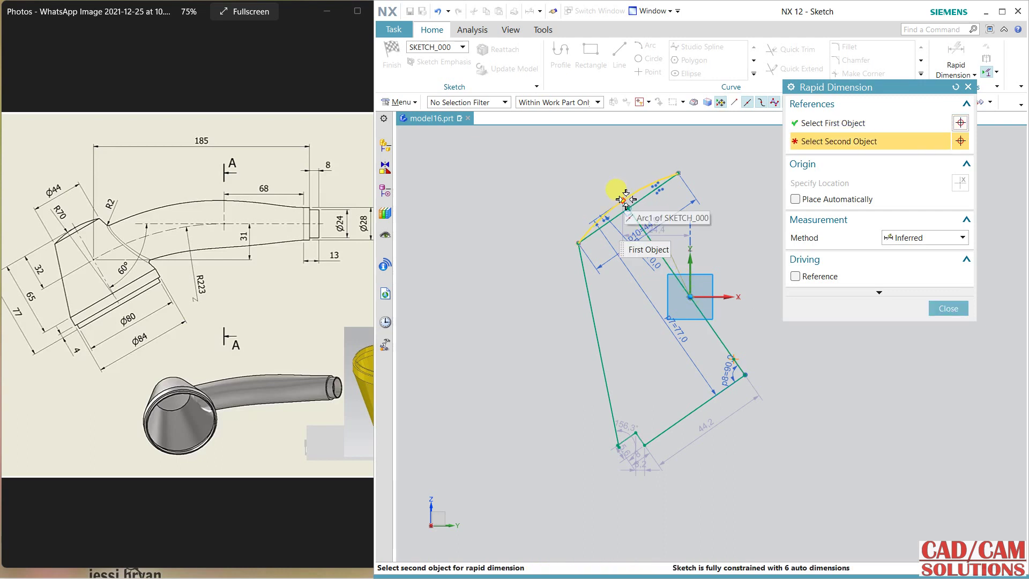
pyautogui.click(623, 200)
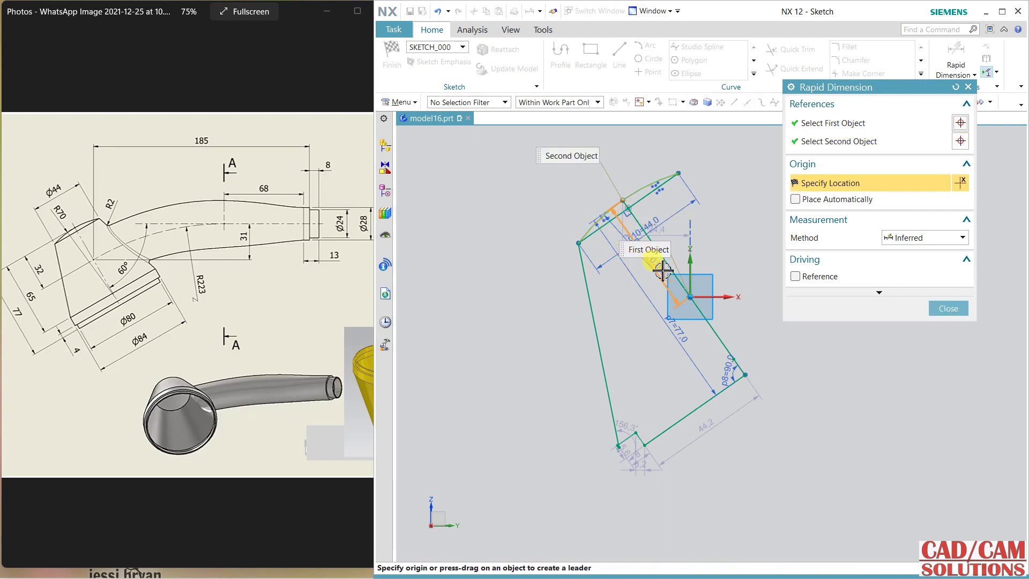
pyautogui.click(629, 292)
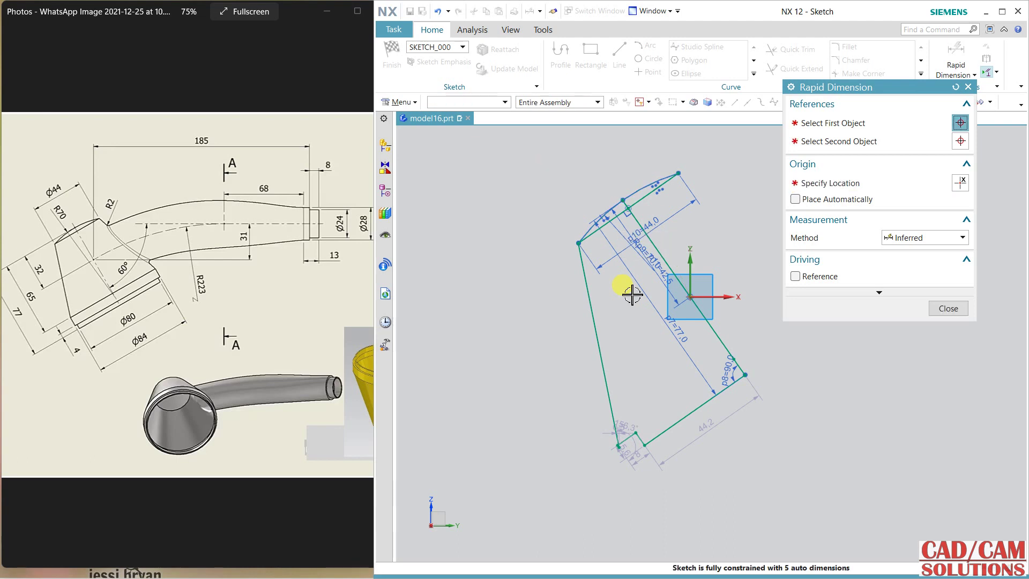
pyautogui.write('32')
pyautogui.press('Return')
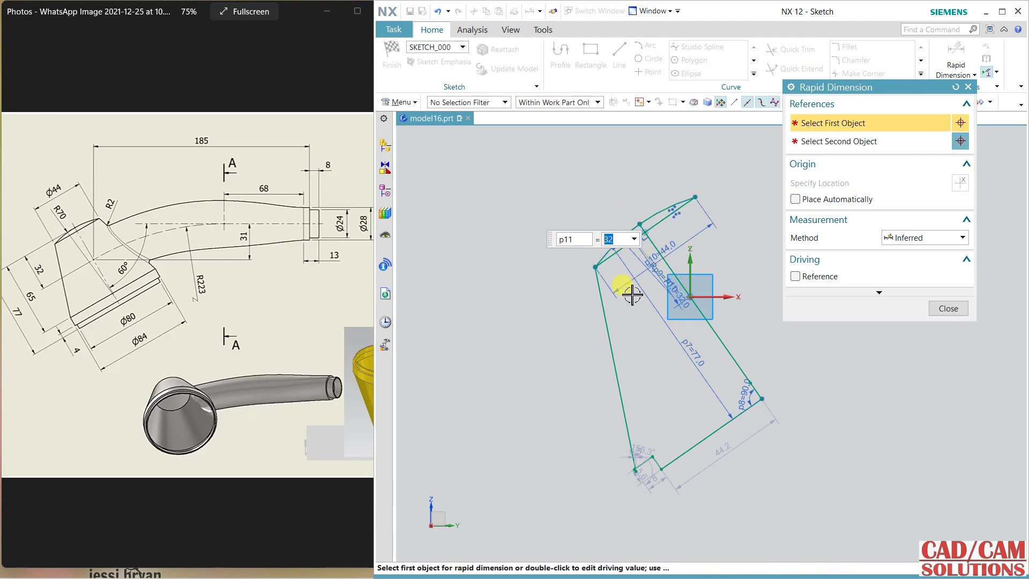
pyautogui.keyDown('shift'); pyautogui.moveTo(640, 333); pyautogui.dragTo(524, 237, button='middle'); pyautogui.keyUp('shift')
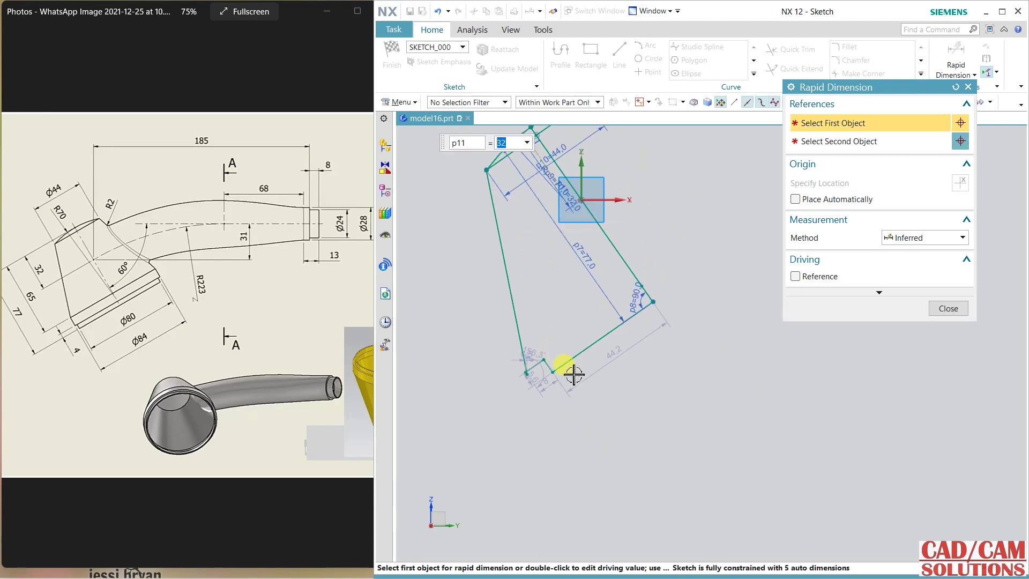
pyautogui.click(948, 308)
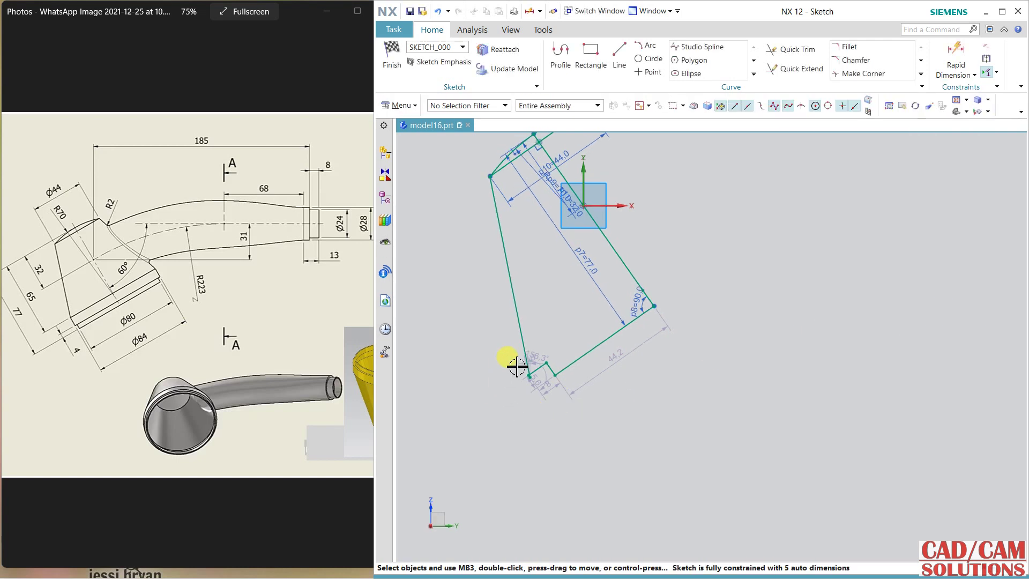
# Pull the long outer side line slightly outward to open up the rim, and set the base line's length to 40 mm.
pyautogui.click(518, 321)
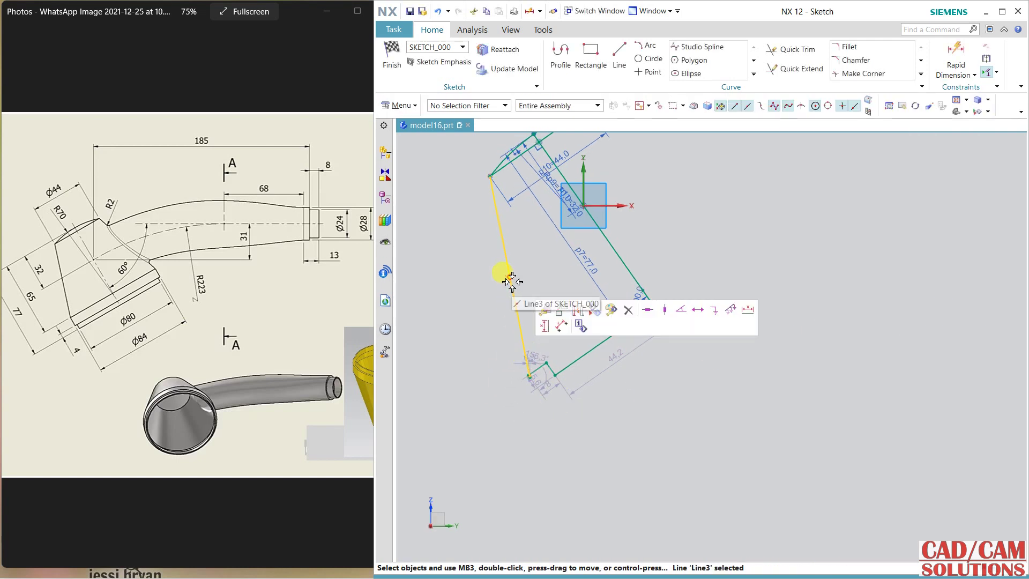
pyautogui.moveTo(505, 269); pyautogui.dragTo(495, 259)
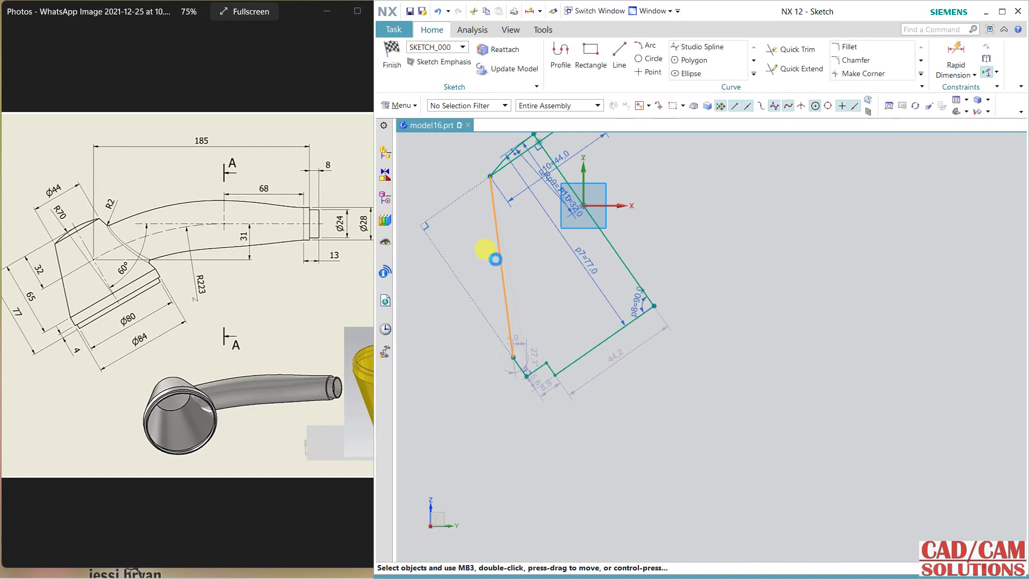
pyautogui.click(624, 356)
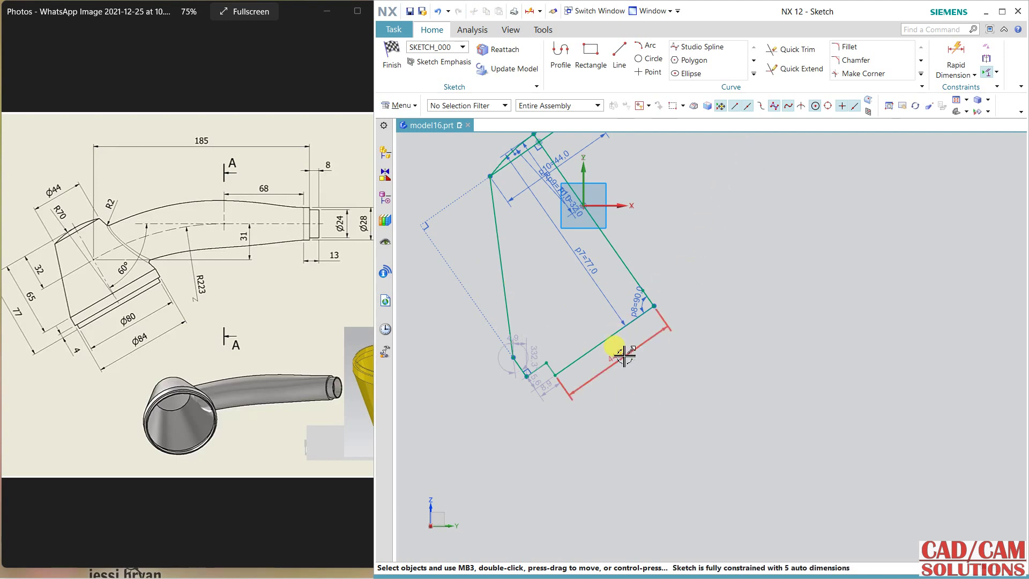
pyautogui.doubleClick(625, 356)
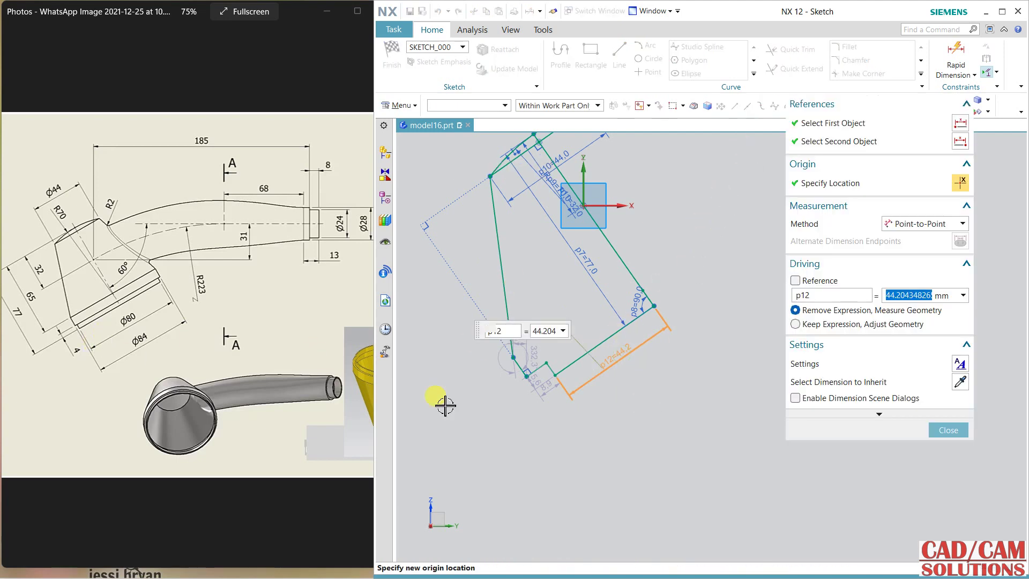
pyautogui.write('40')
pyautogui.press('Return')
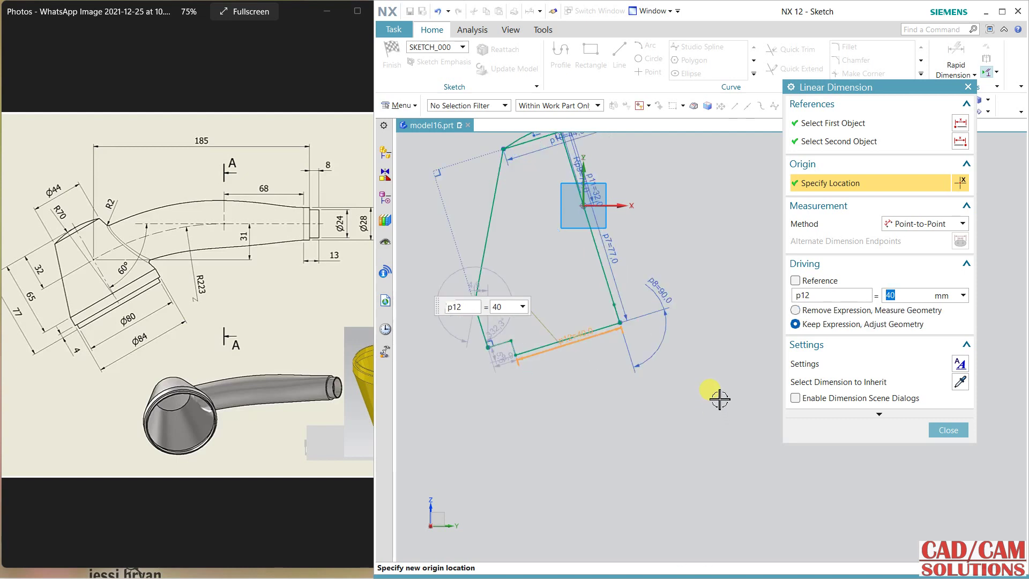
pyautogui.click(947, 429)
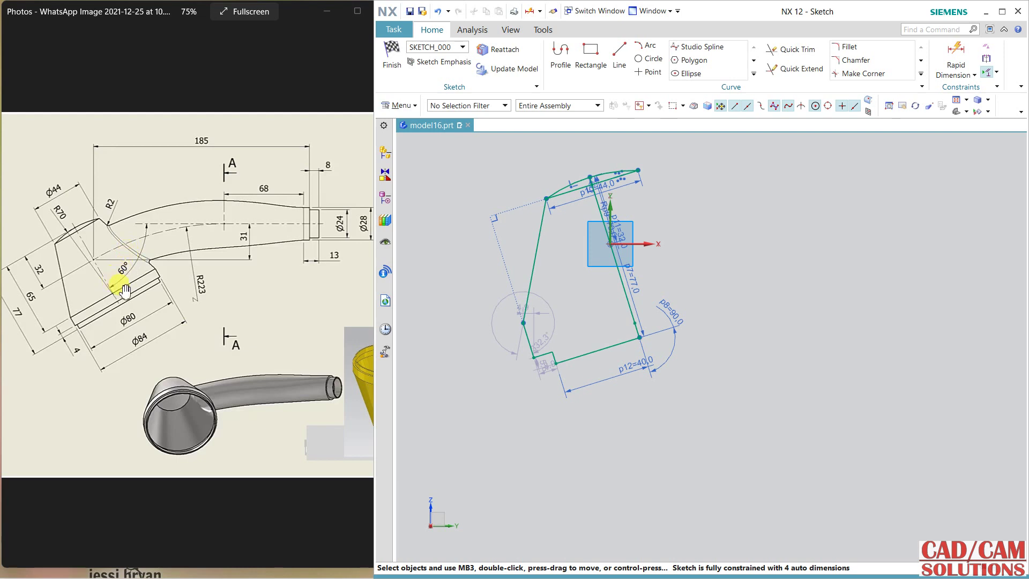
# Add an angular dimension of 60° between the horizontal datum axis and the slanted axis line.
pyautogui.click(967, 75)
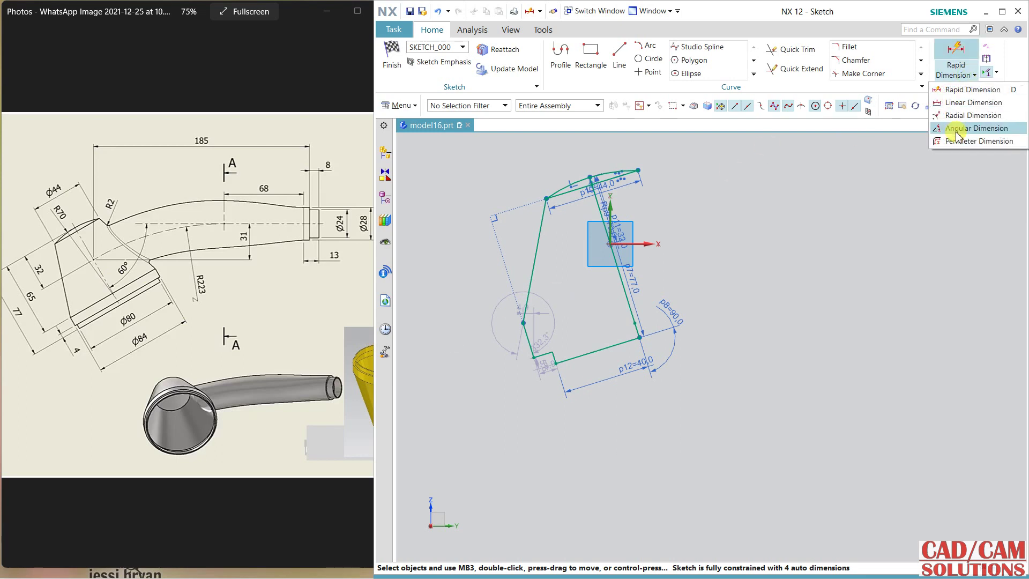
pyautogui.click(955, 131)
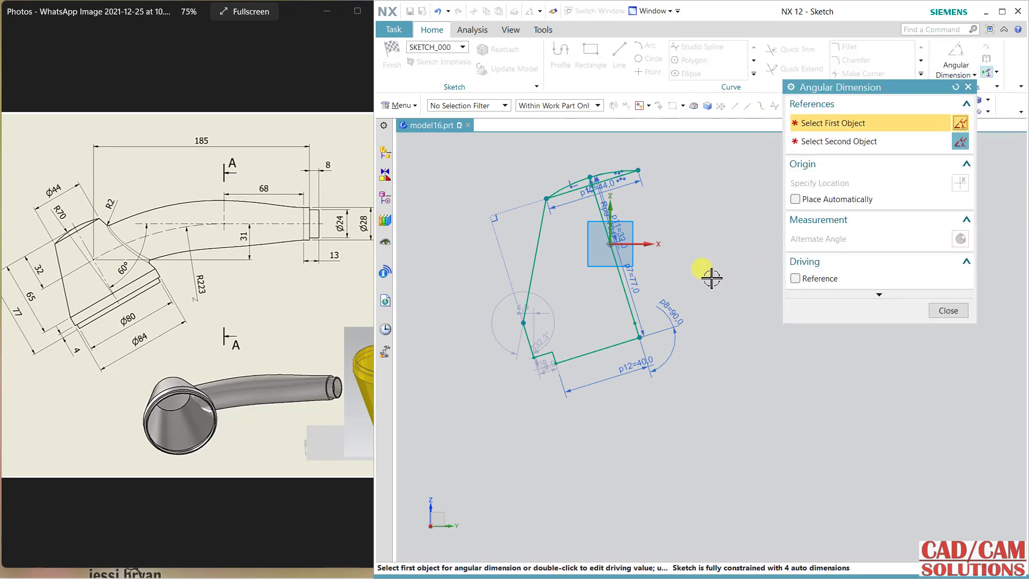
pyautogui.click(648, 246)
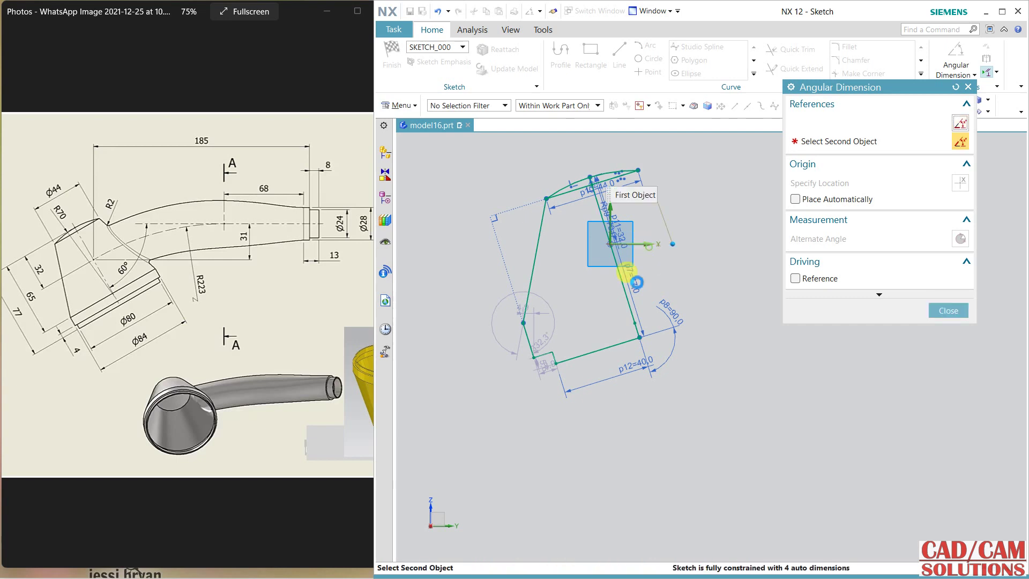
pyautogui.click(628, 285)
pyautogui.click(709, 280)
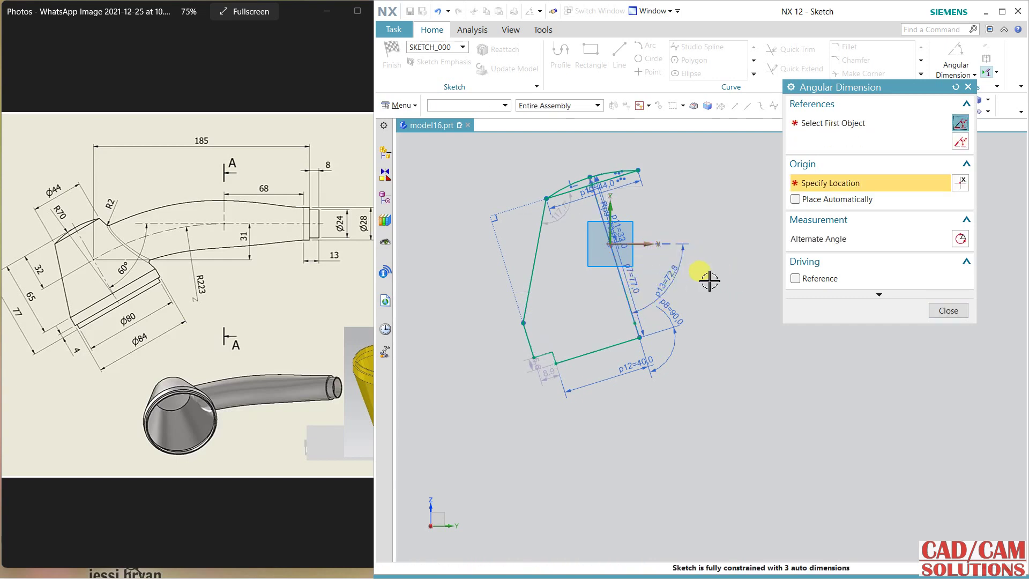
pyautogui.write('60')
pyautogui.press('Return')
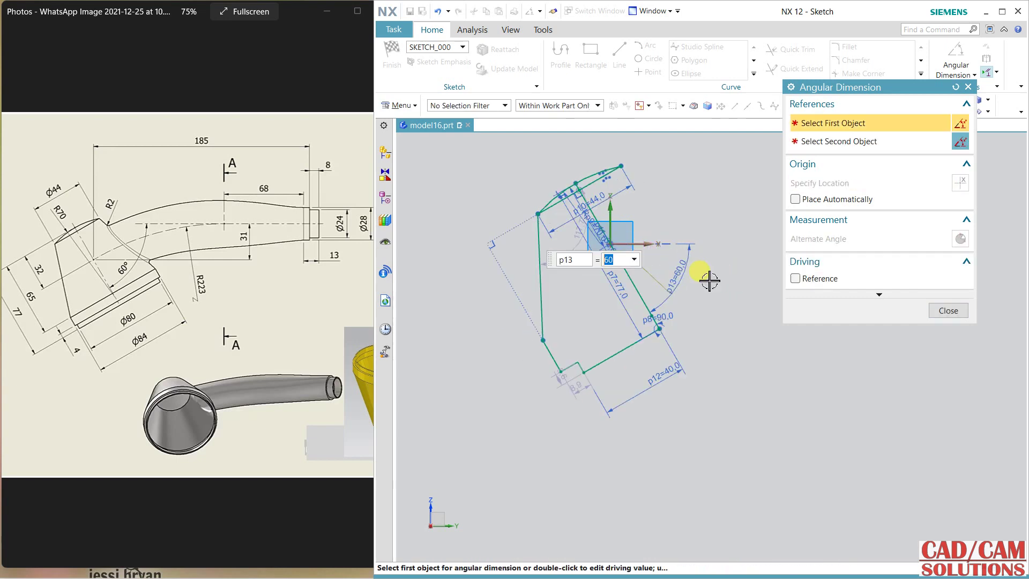
pyautogui.click(948, 312)
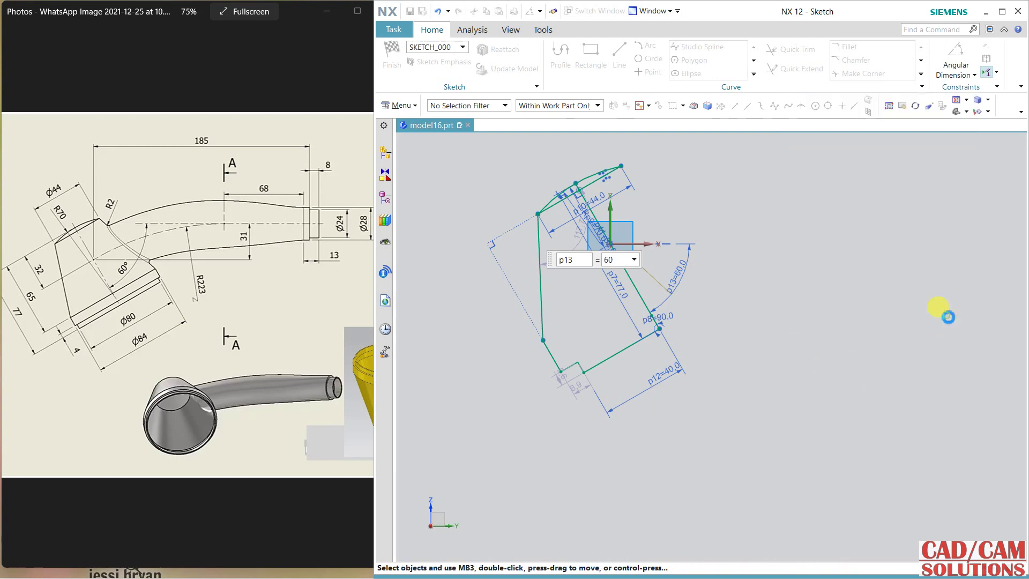
# Dimension the rim's outer lower corner at 42 mm perpendicular from the slanted axis line.
pyautogui.click(974, 75)
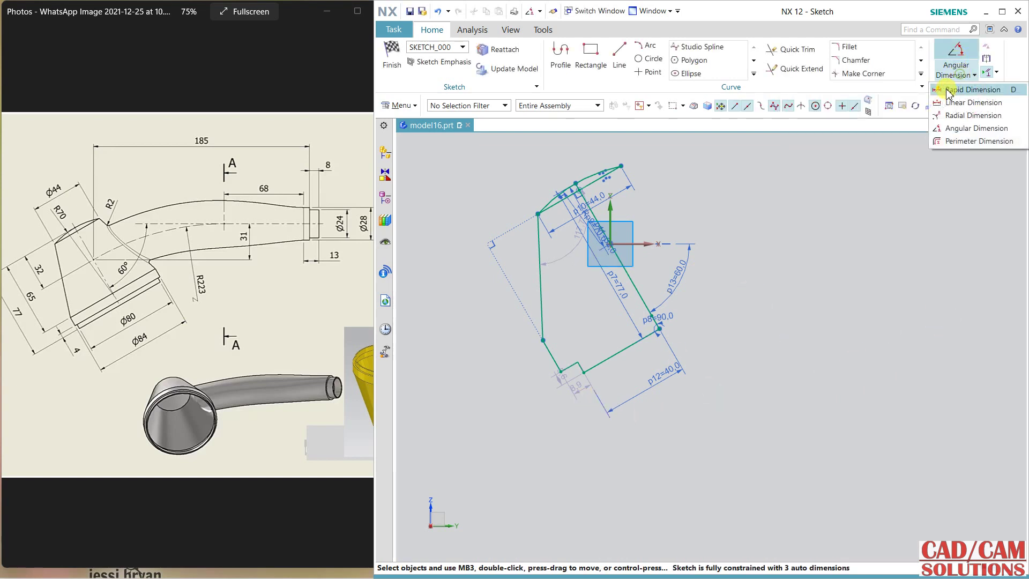
pyautogui.click(959, 89)
pyautogui.click(560, 368)
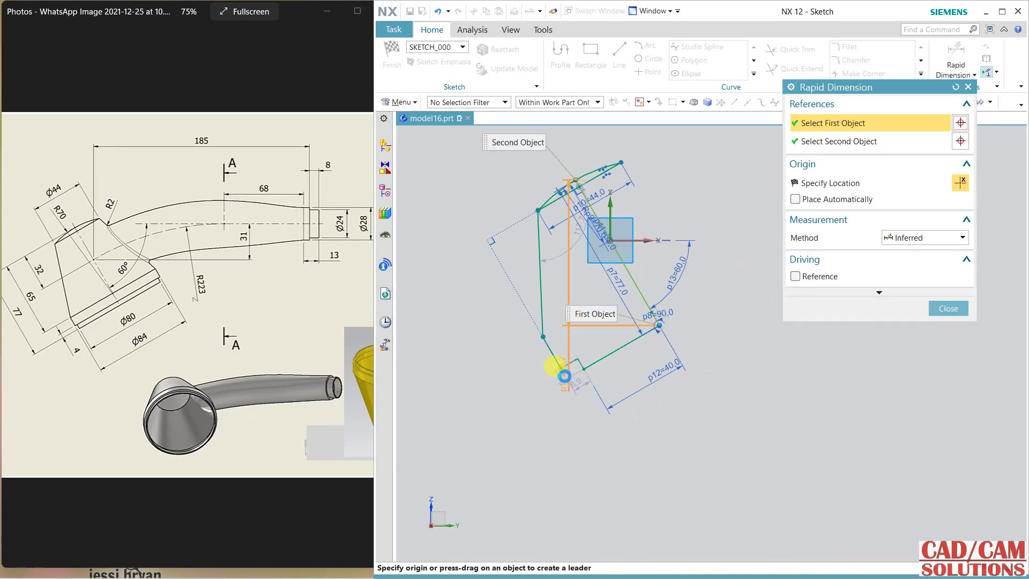
pyautogui.click(660, 420)
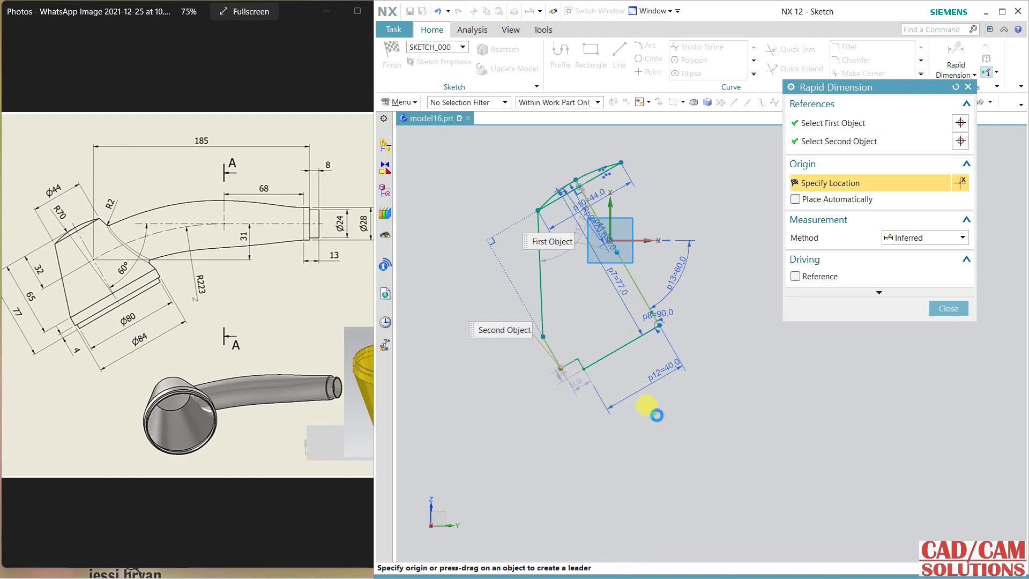
pyautogui.click(725, 416)
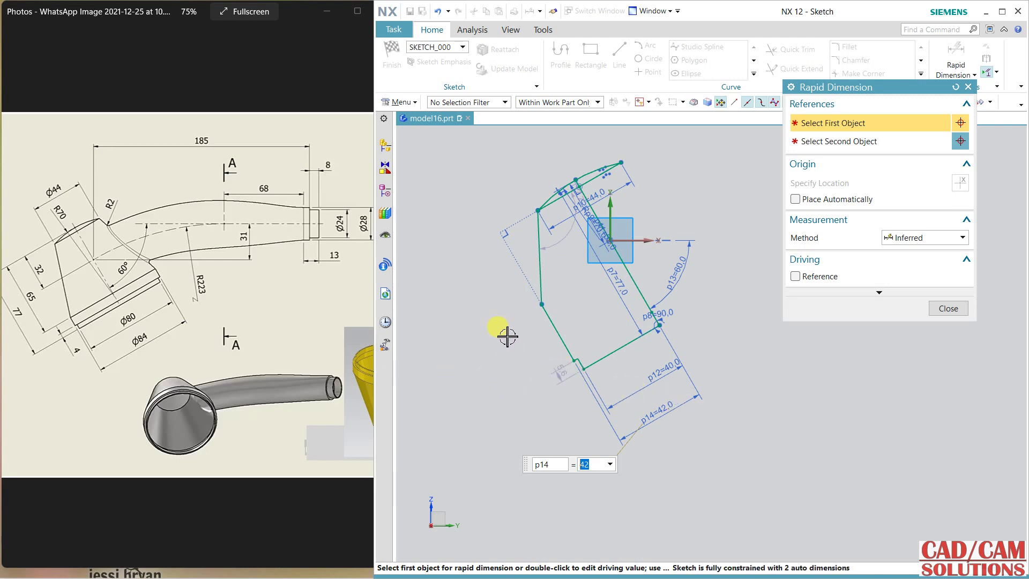
pyautogui.click(573, 182)
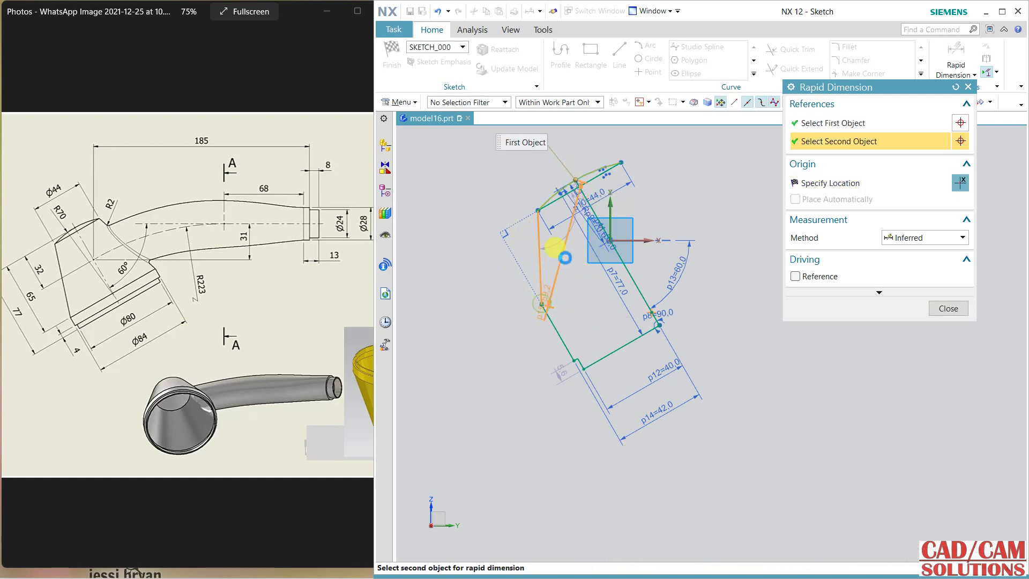
pyautogui.click(542, 303)
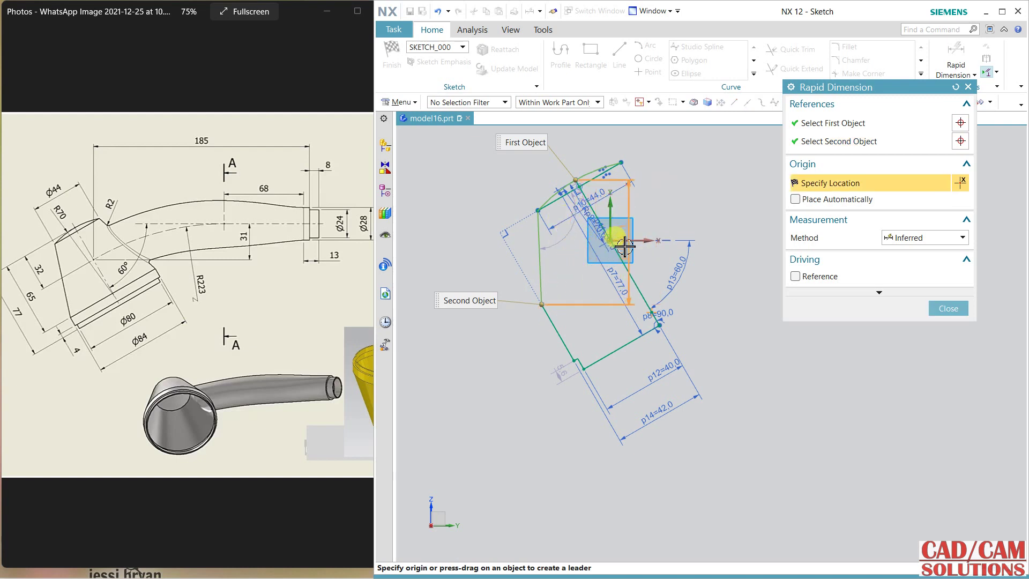
pyautogui.press('Escape')
# Draw a line parallel to the base from the long side line's lower end across the slanted axis, and trim the overhang at the axis.
pyautogui.click(619, 54)
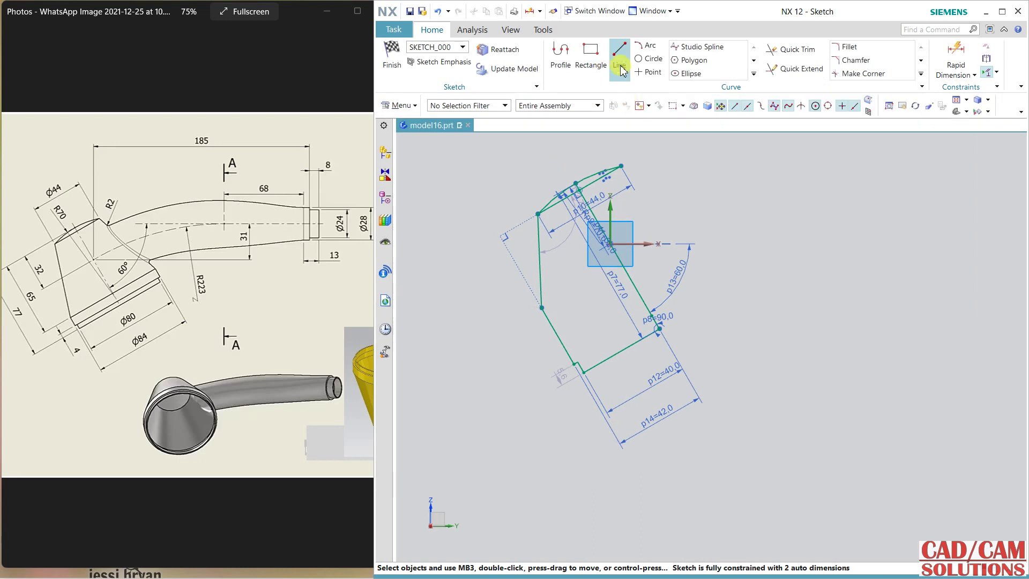
pyautogui.click(542, 306)
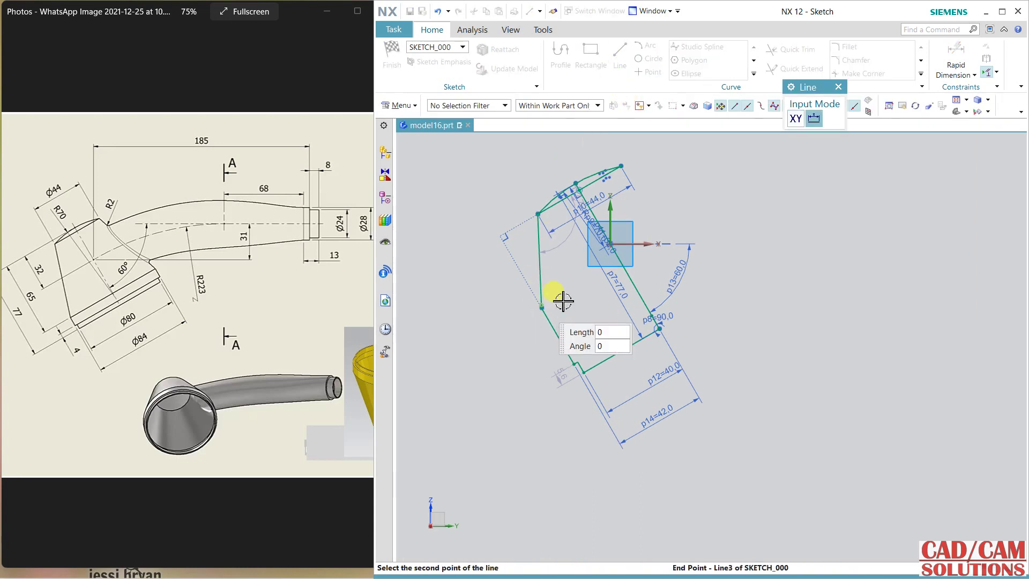
pyautogui.click(630, 257)
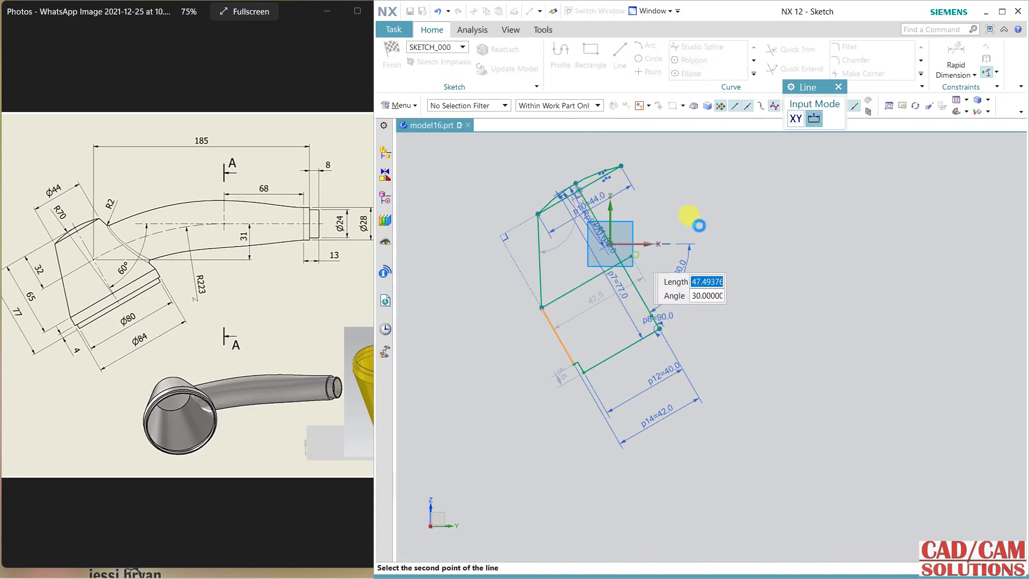
pyautogui.press('Escape')
pyautogui.click(796, 51)
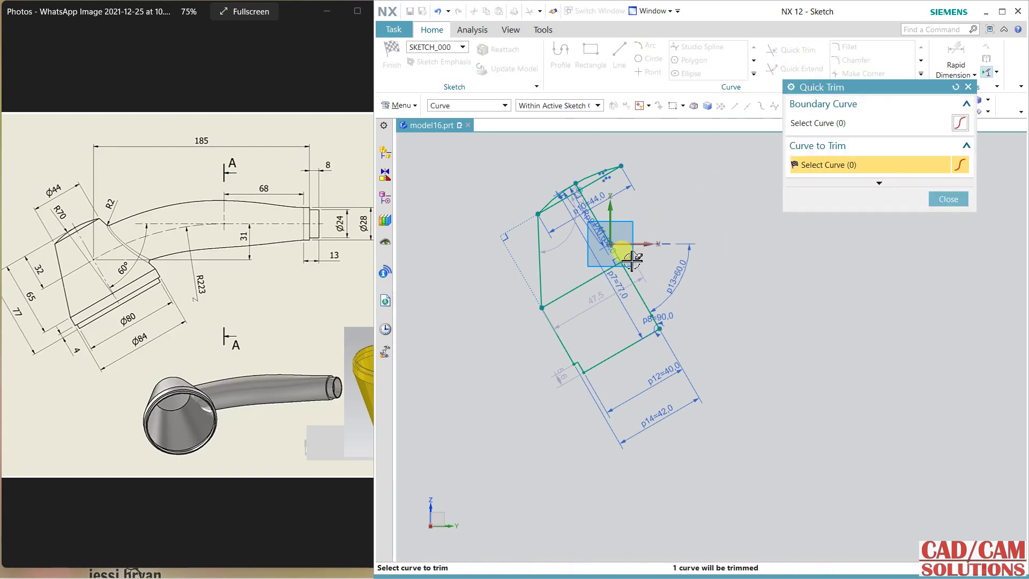
pyautogui.press('Escape')
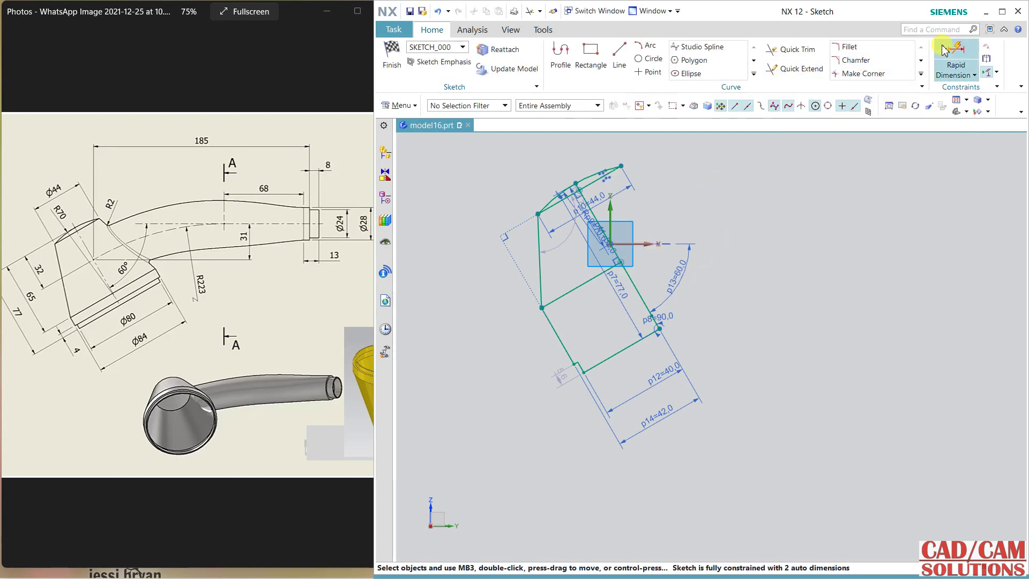
# Dimension the distance from the arc's point on the axis to the new cross line as 65 mm.
pyautogui.click(945, 50)
pyautogui.click(551, 296)
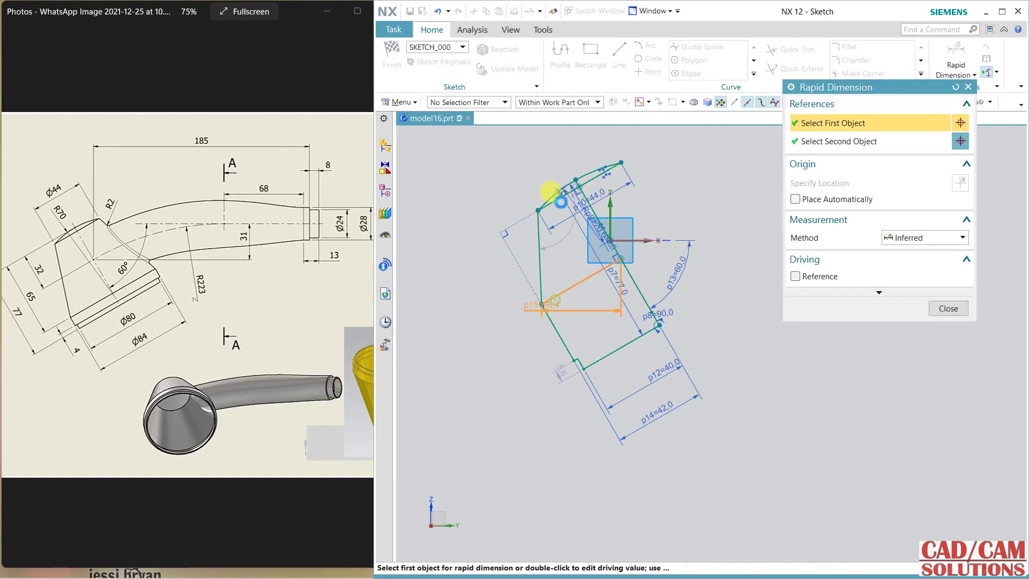
pyautogui.click(557, 194)
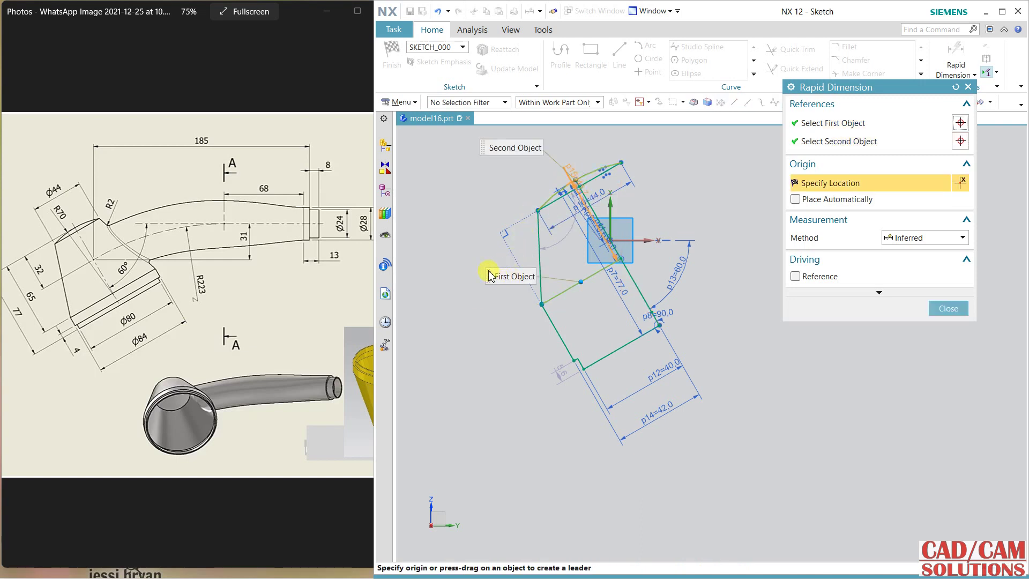
pyautogui.click(485, 292)
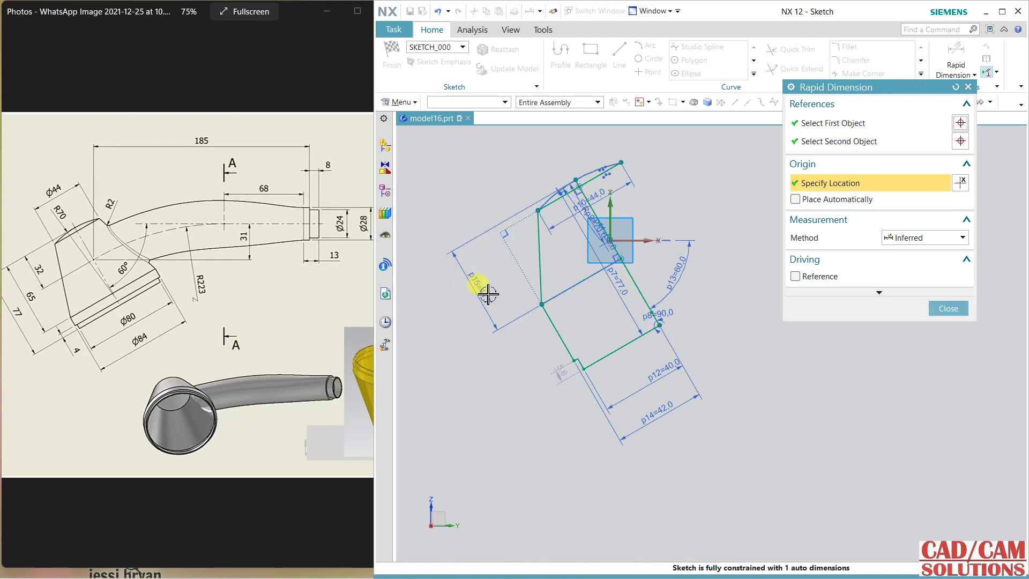
pyautogui.write('65')
pyautogui.press('Return')
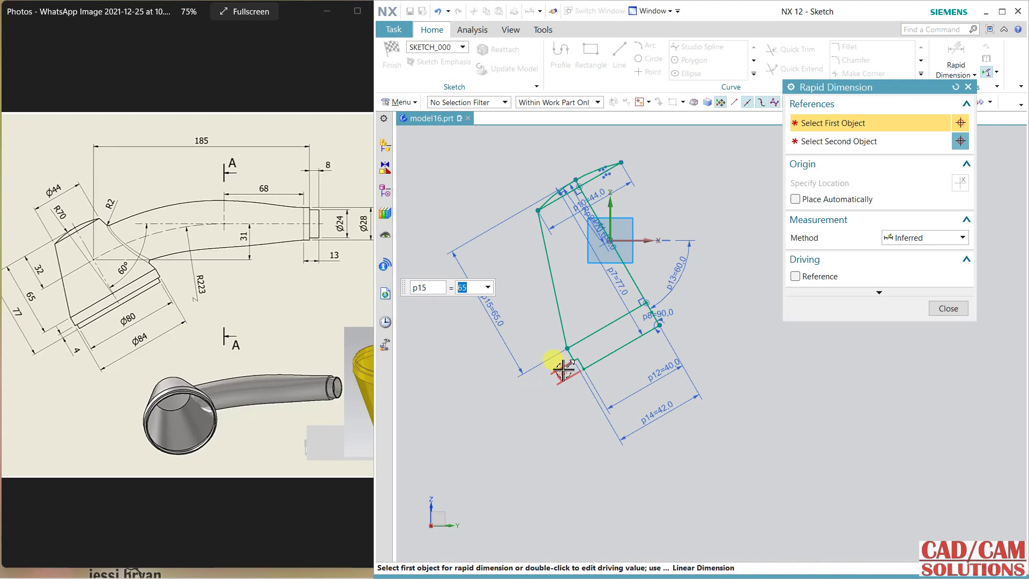
# Dimension the small rim step at the outer lower corner of the profile as 4 mm.
pyautogui.scroll(4, 544, 374)
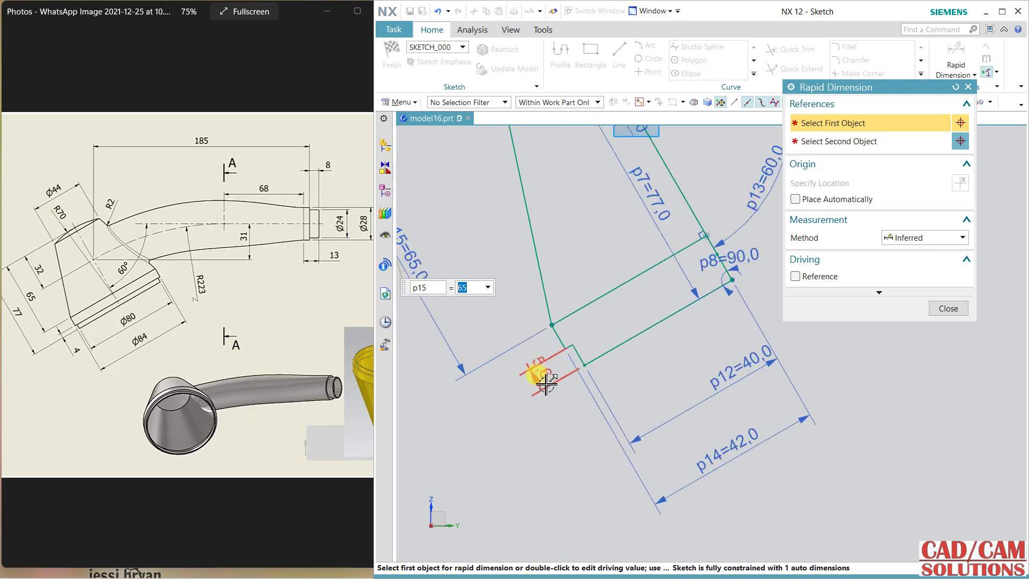
pyautogui.click(542, 377)
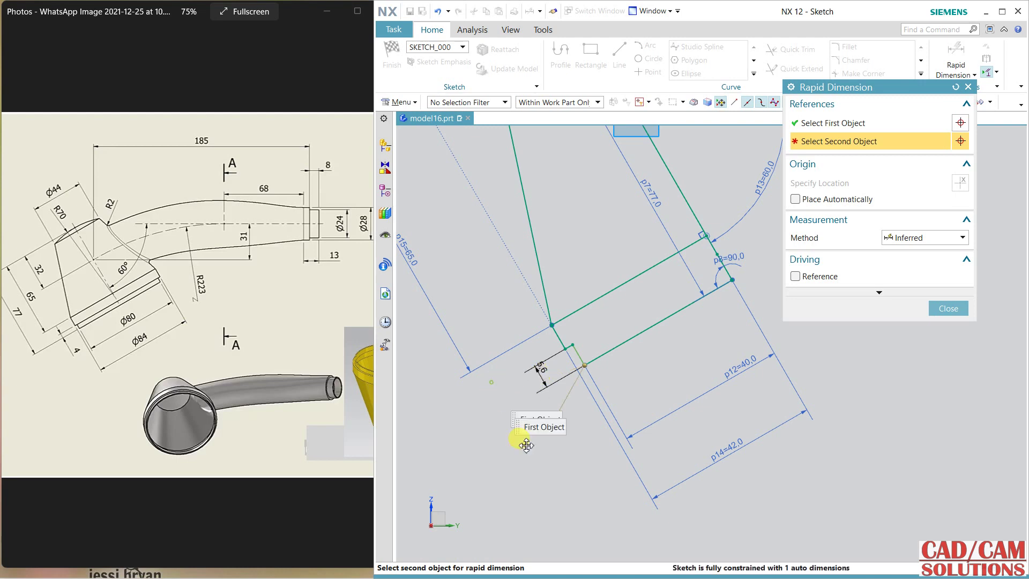
pyautogui.click(544, 382)
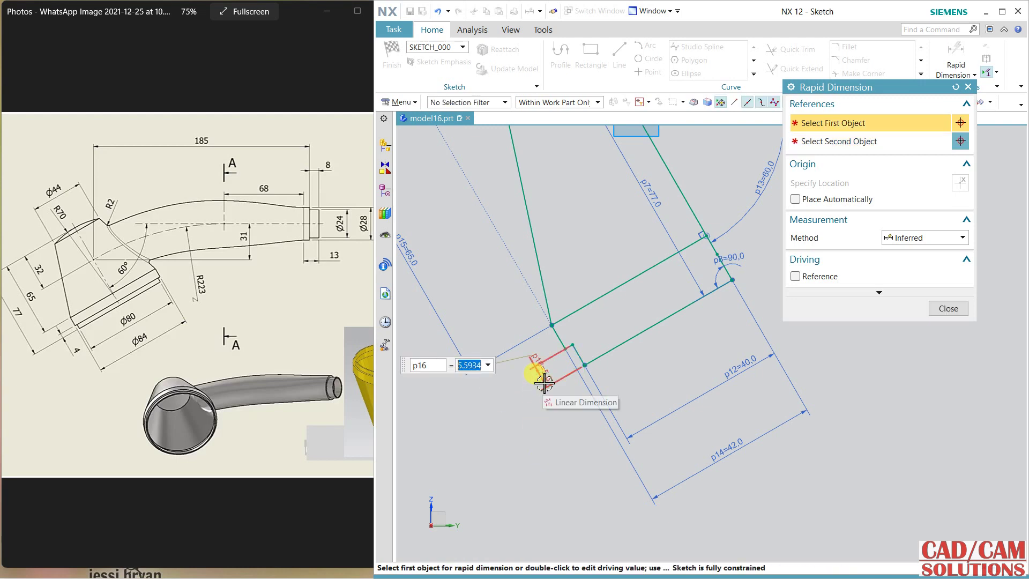
pyautogui.write('4')
pyautogui.press('Return')
pyautogui.middleClick(565, 432)
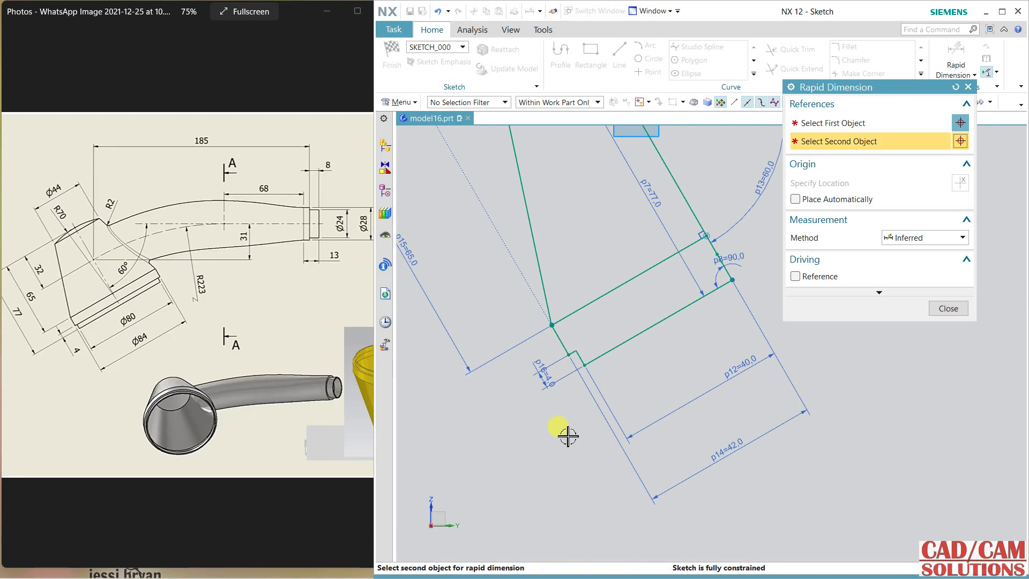
# Try an additional overall height dimension between the base line and the arc's point on the axis, and delete it.
pyautogui.scroll(-3, 749, 385)
pyautogui.middleClick(753, 174)
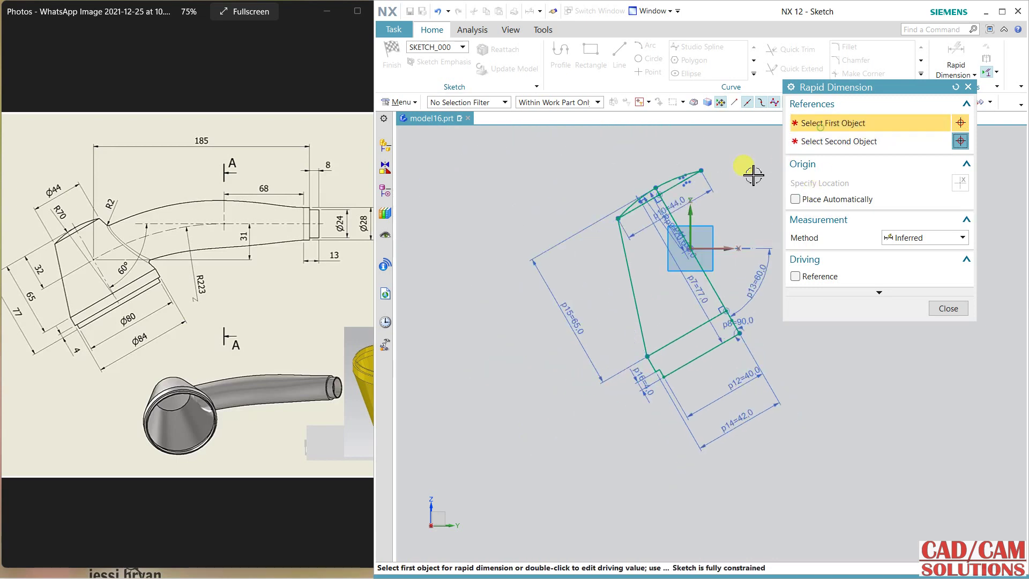
pyautogui.click(655, 183)
pyautogui.scroll(1, 693, 341)
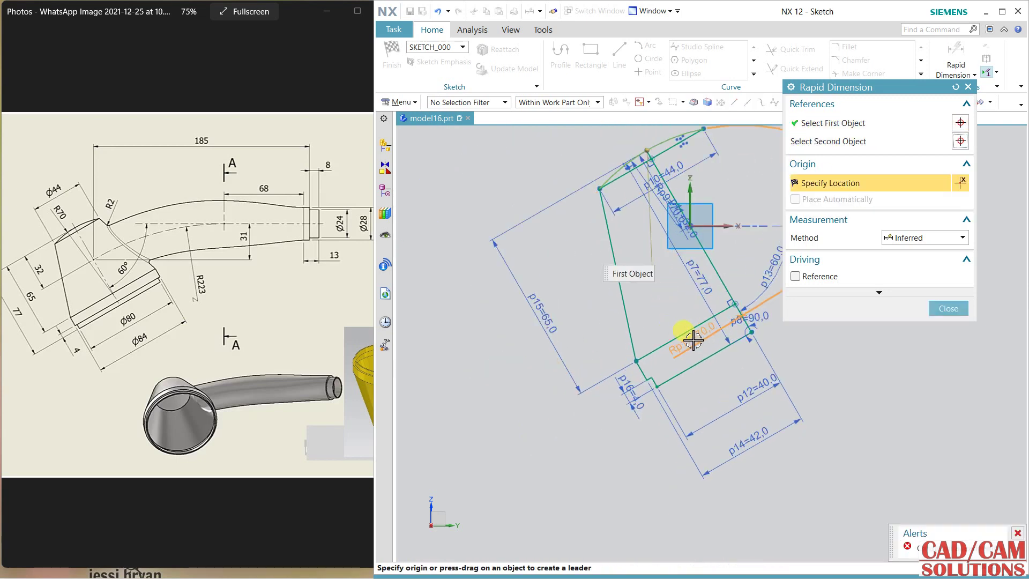
pyautogui.click(685, 369)
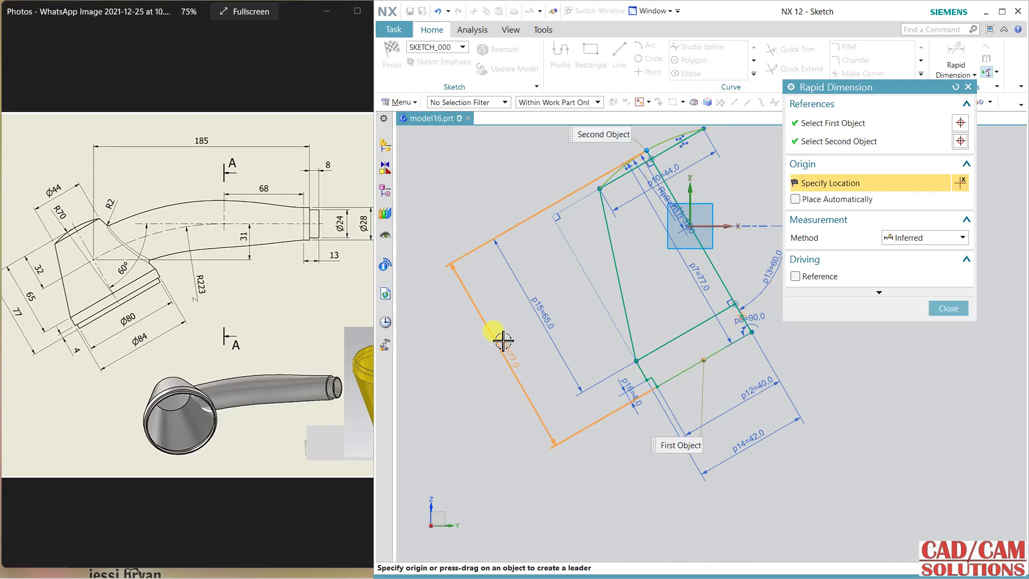
pyautogui.click(502, 340)
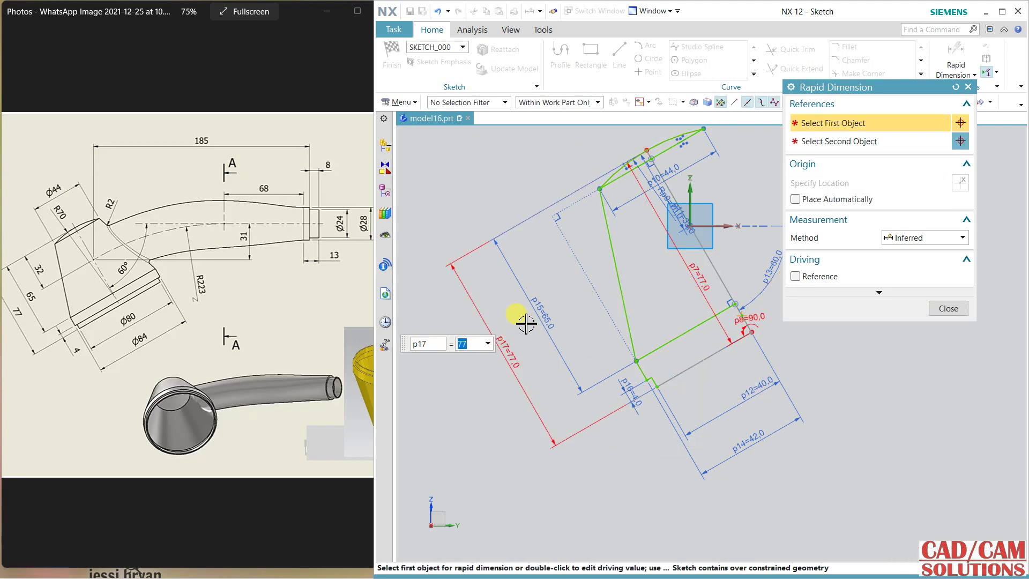
pyautogui.click(949, 309)
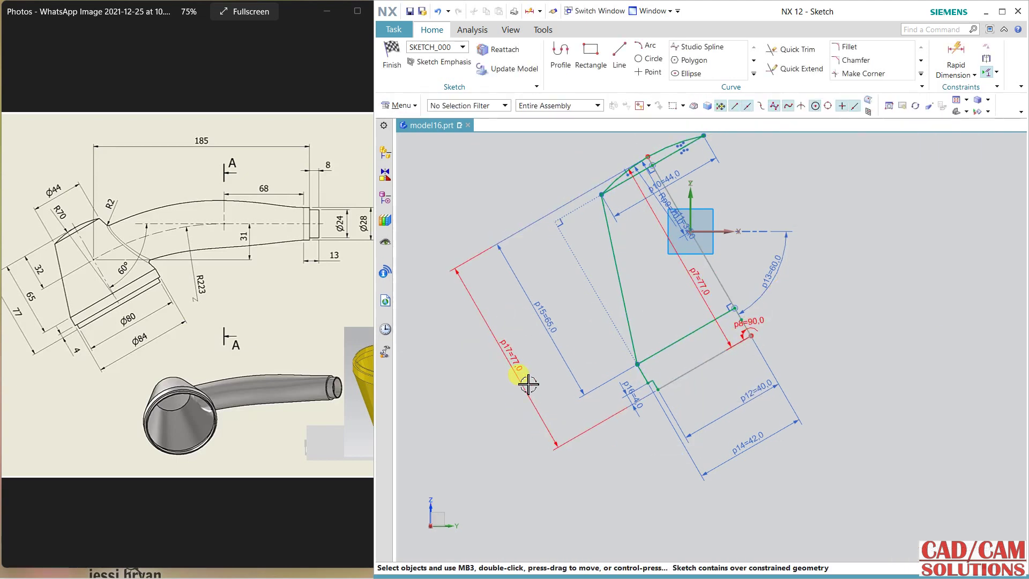
pyautogui.click(511, 358)
pyautogui.press('Delete')
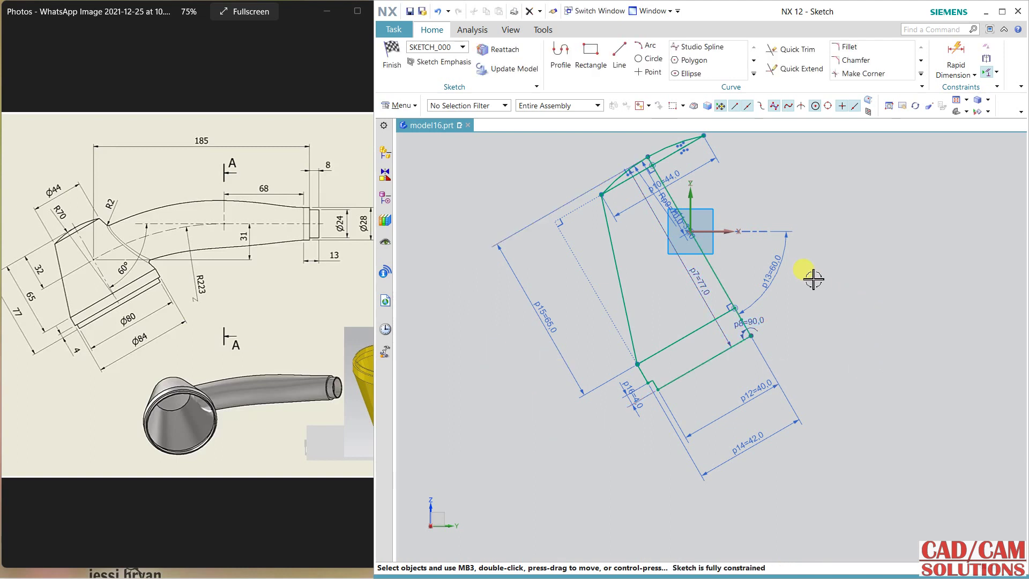
# Convert both halves of the chord line beneath the top arc to reference geometry.
pyautogui.keyDown('shift'); pyautogui.moveTo(768, 295); pyautogui.dragTo(702, 322, button='middle'); pyautogui.keyUp('shift')
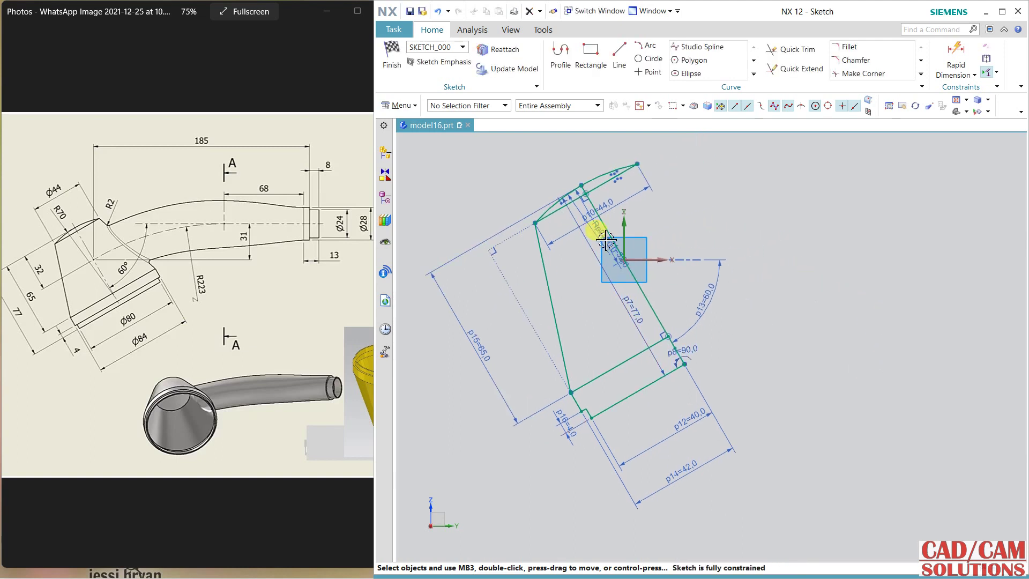
pyautogui.rightClick(547, 208)
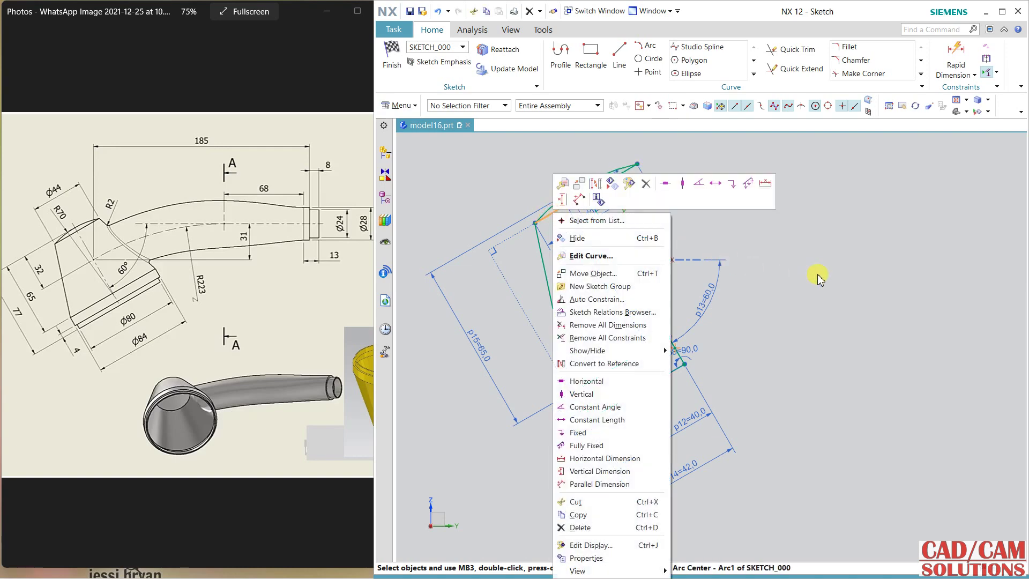
pyautogui.click(663, 209)
pyautogui.scroll(-2, 607, 184)
pyautogui.rightClick(596, 188)
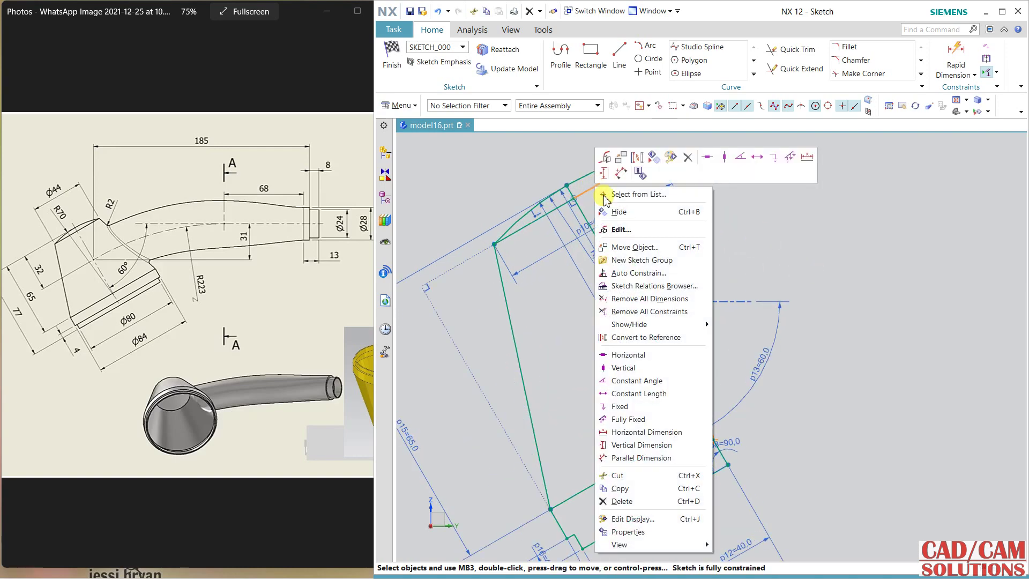
pyautogui.click(590, 202)
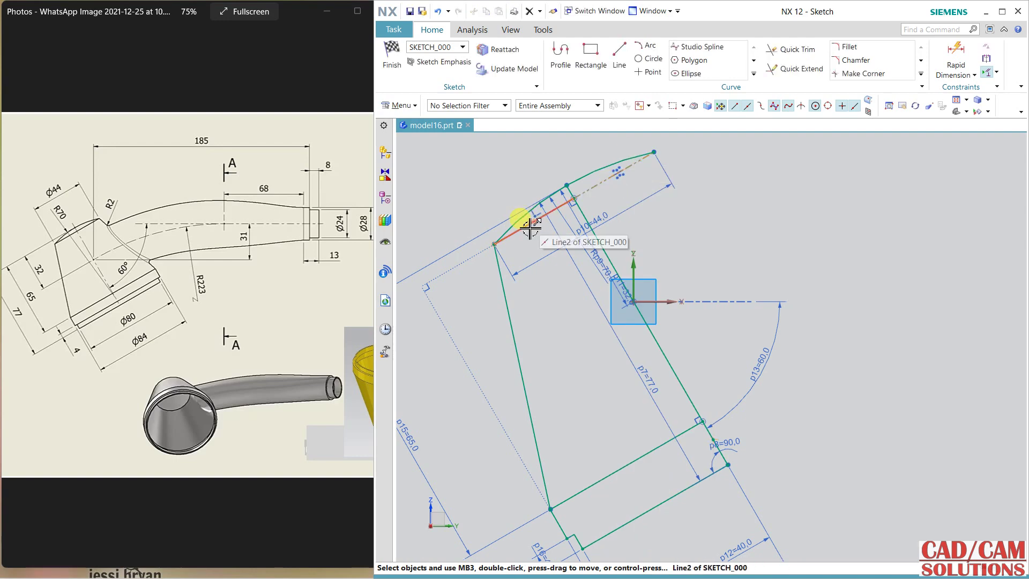
pyautogui.rightClick(528, 219)
pyautogui.click(673, 221)
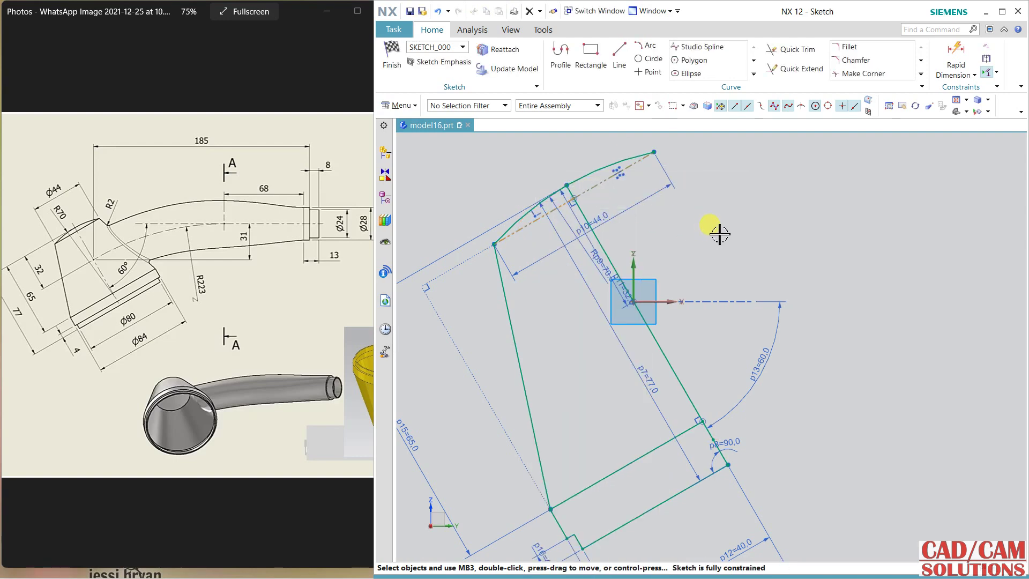
# Convert the cross line above the rim to reference geometry and finish the sketch.
pyautogui.scroll(2, 718, 233)
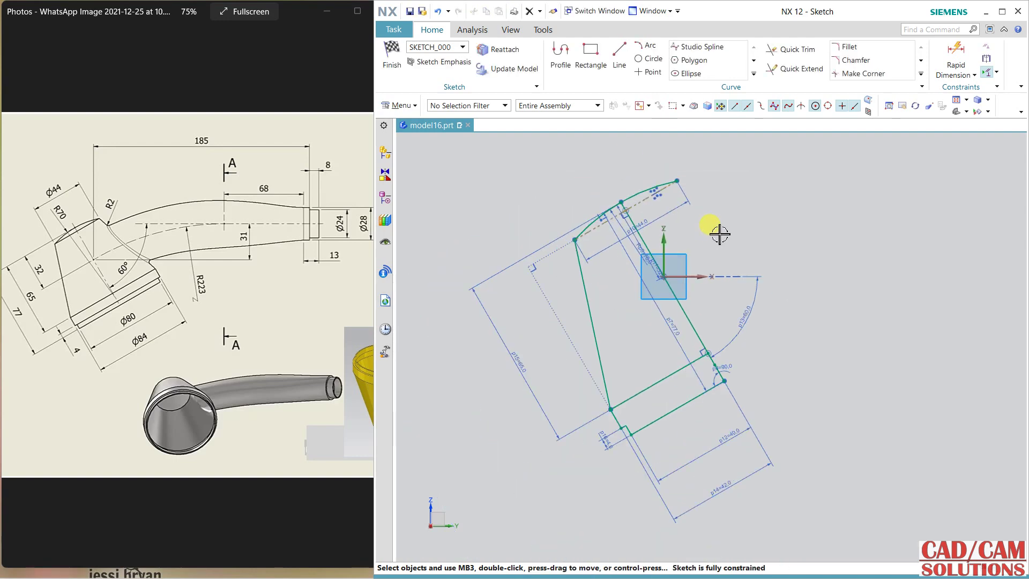
pyautogui.rightClick(652, 384)
pyautogui.click(760, 150)
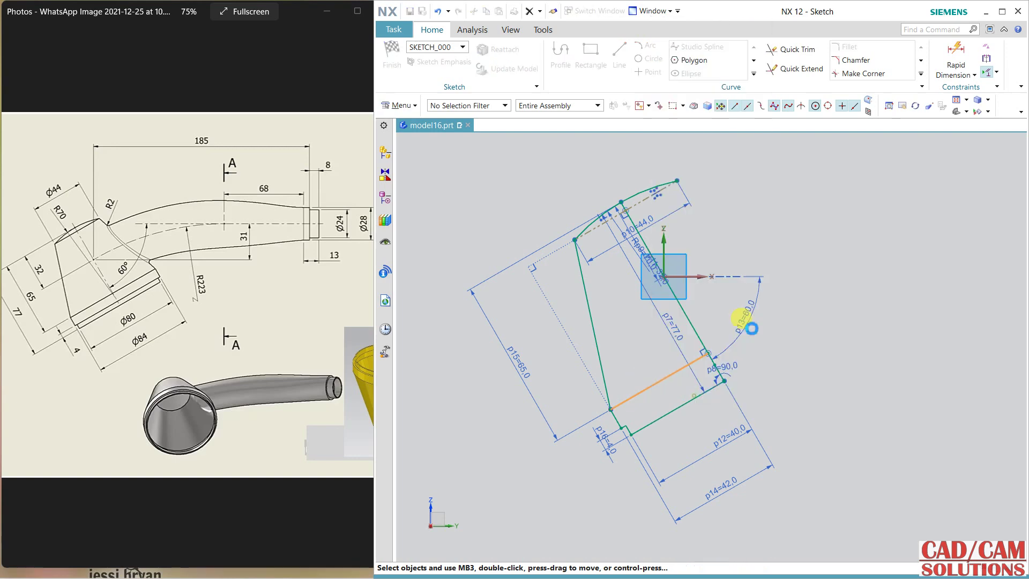
pyautogui.click(391, 54)
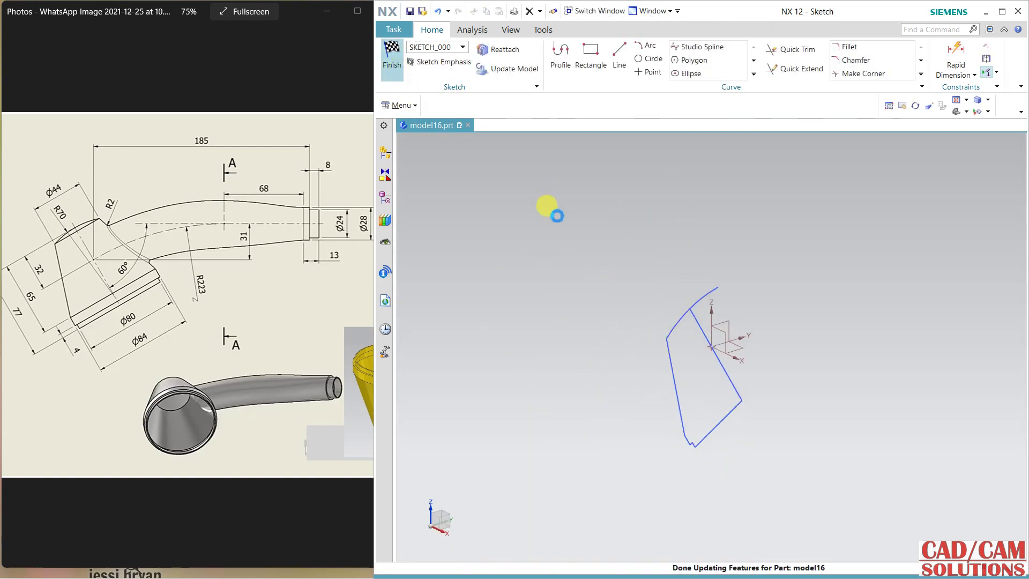
# Revolve the closed cup profile region about the slanted axis line as a solid, with a start angle of 360° and an end angle of 0°.
pyautogui.moveTo(634, 372); pyautogui.dragTo(610, 349, button='middle')
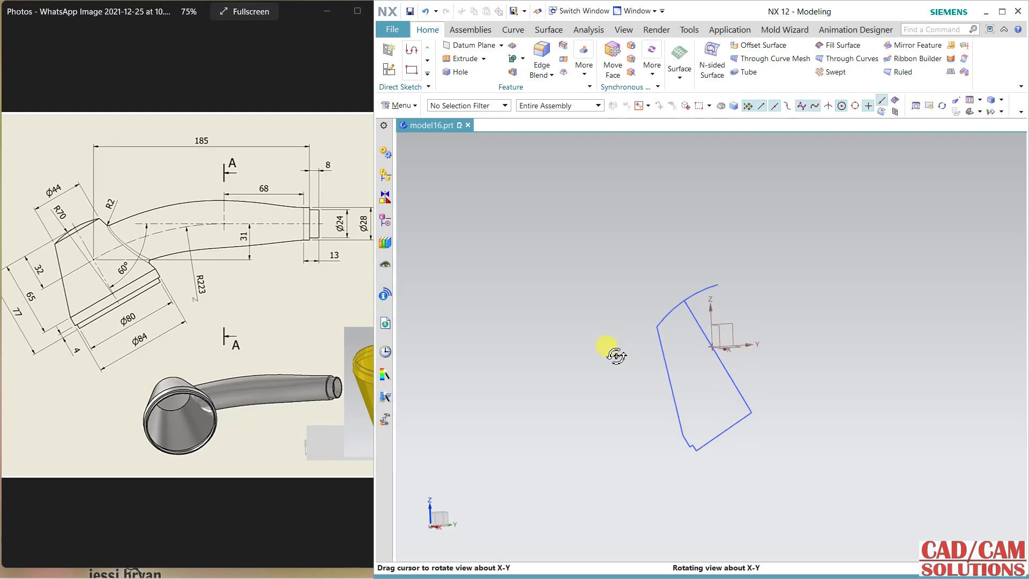
pyautogui.click(486, 59)
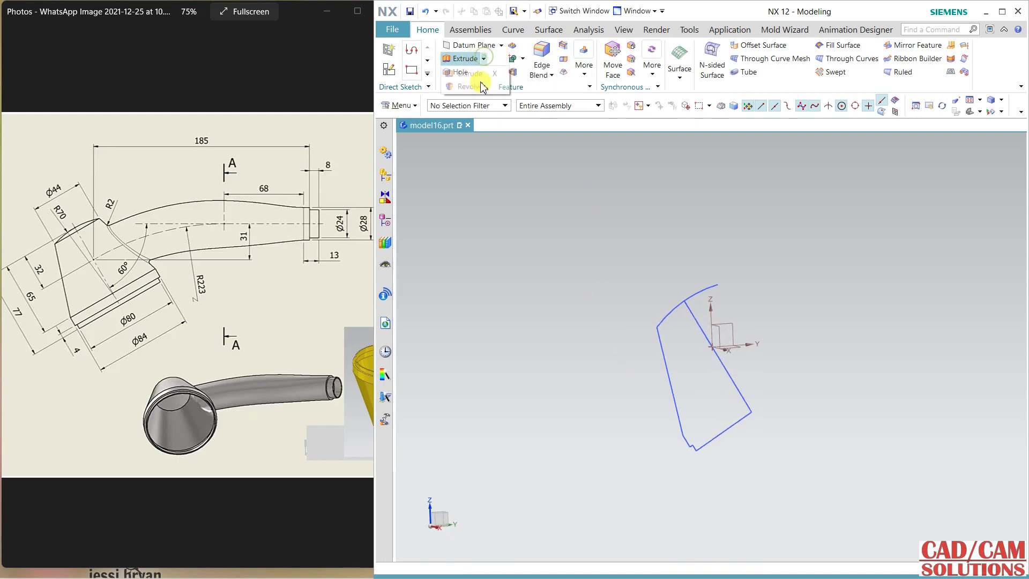
pyautogui.click(483, 86)
pyautogui.click(694, 403)
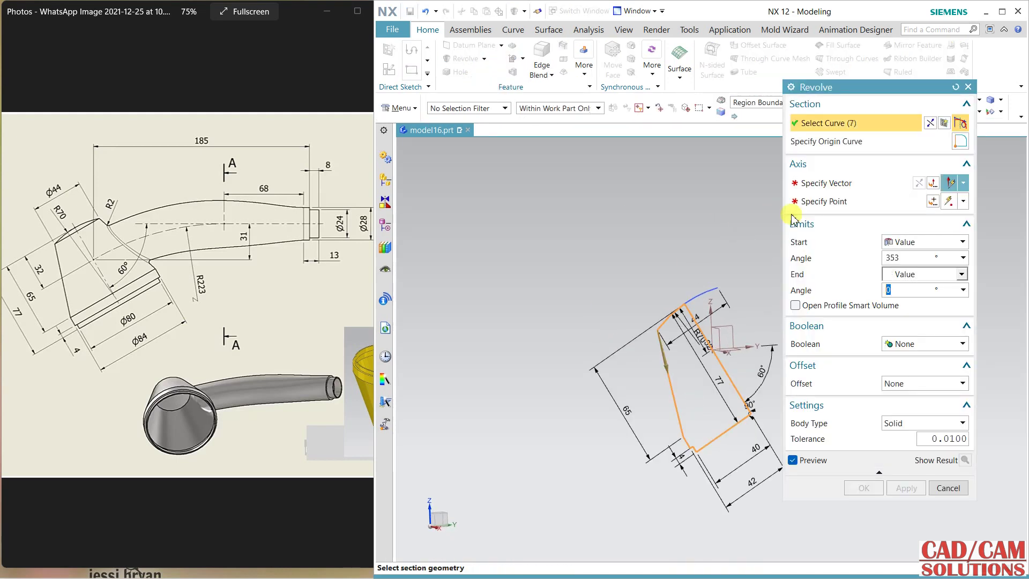
pyautogui.click(738, 382)
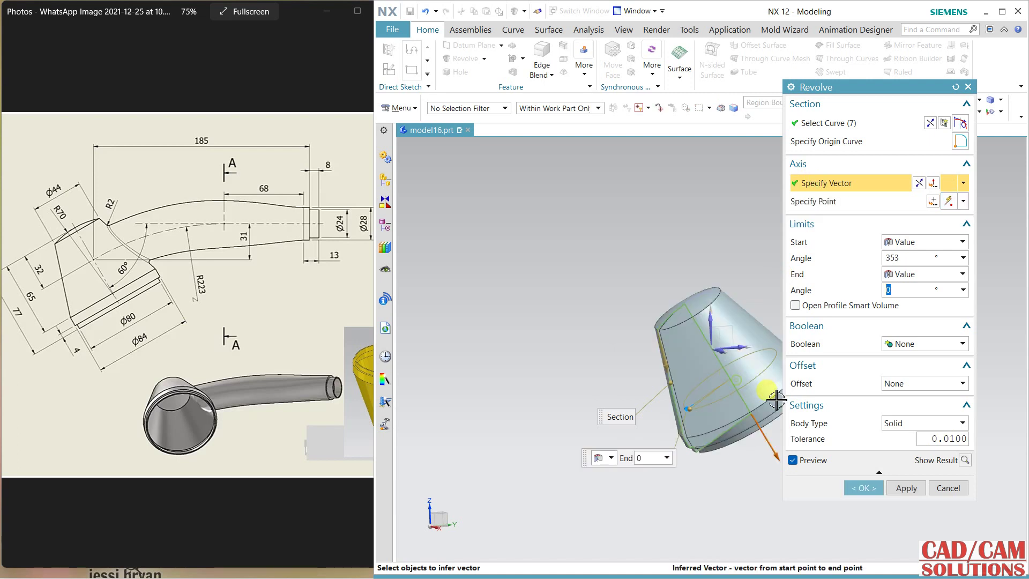
pyautogui.click(894, 258)
pyautogui.write('360')
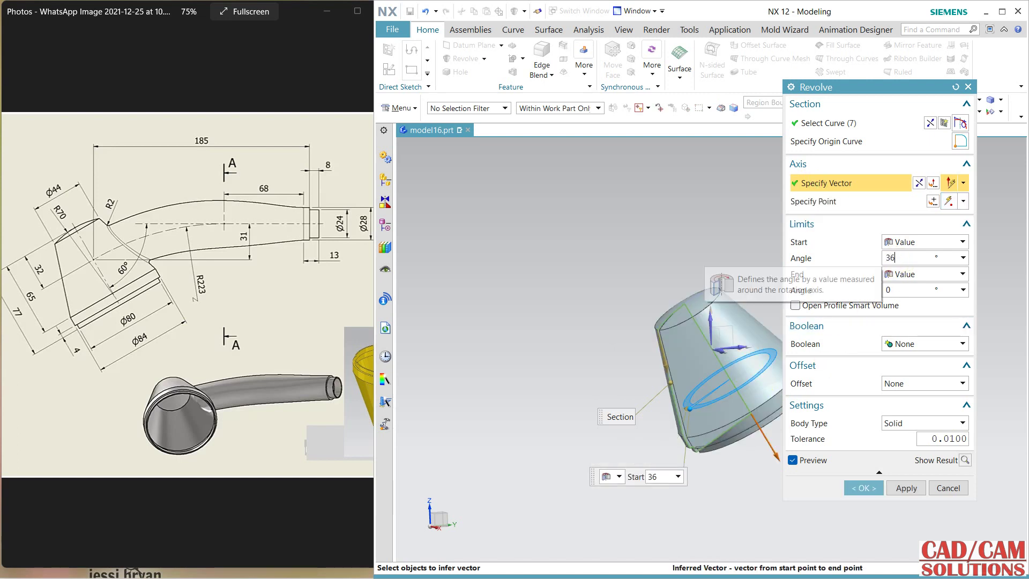
pyautogui.press('Tab')
pyautogui.click(861, 489)
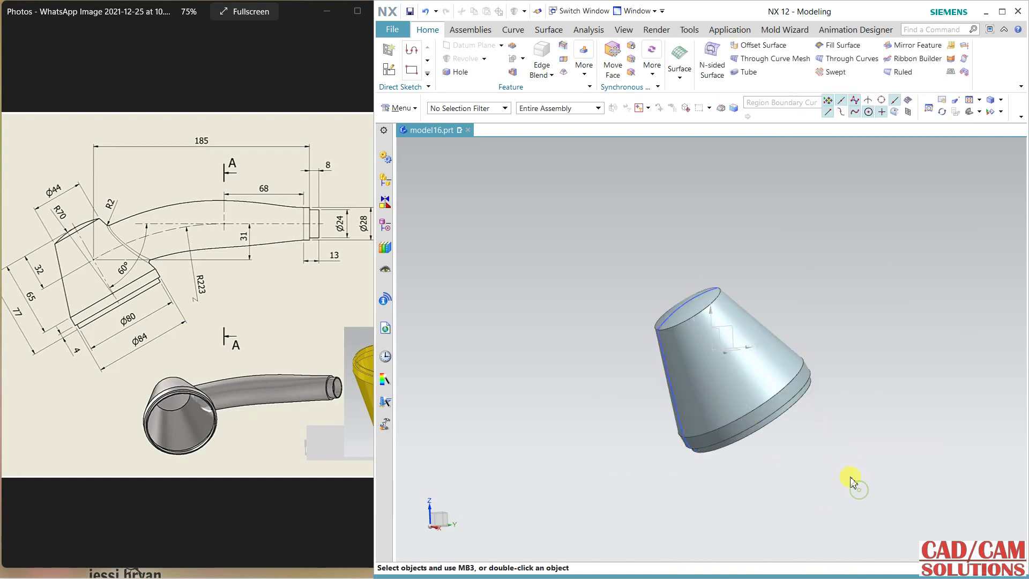
# Hide the cup's profile sketch so only the revolved body is displayed.
pyautogui.moveTo(850, 477); pyautogui.dragTo(682, 312, button='middle')
pyautogui.click(667, 332)
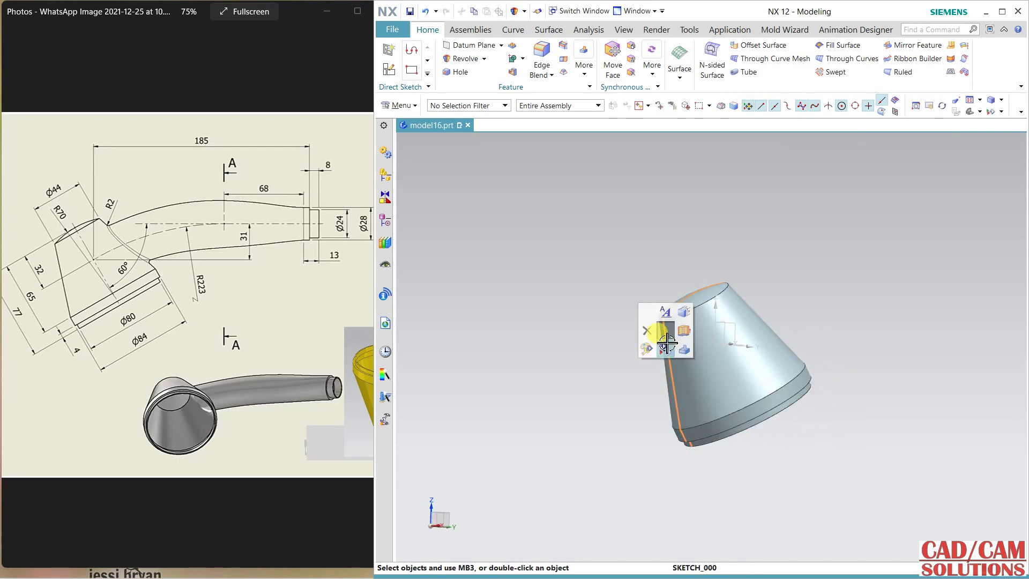
pyautogui.press('Escape')
# Create a new sketch on the YZ datum plane with the Y-axis as the horizontal reference.
pyautogui.moveTo(746, 321); pyautogui.dragTo(756, 288, button='middle')
pyautogui.click(387, 51)
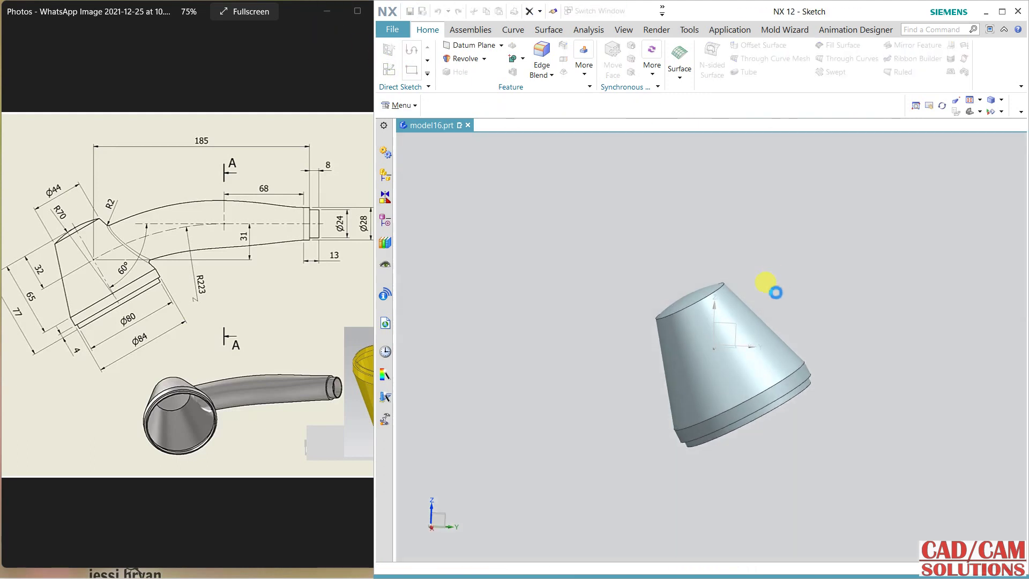
pyautogui.click(735, 328)
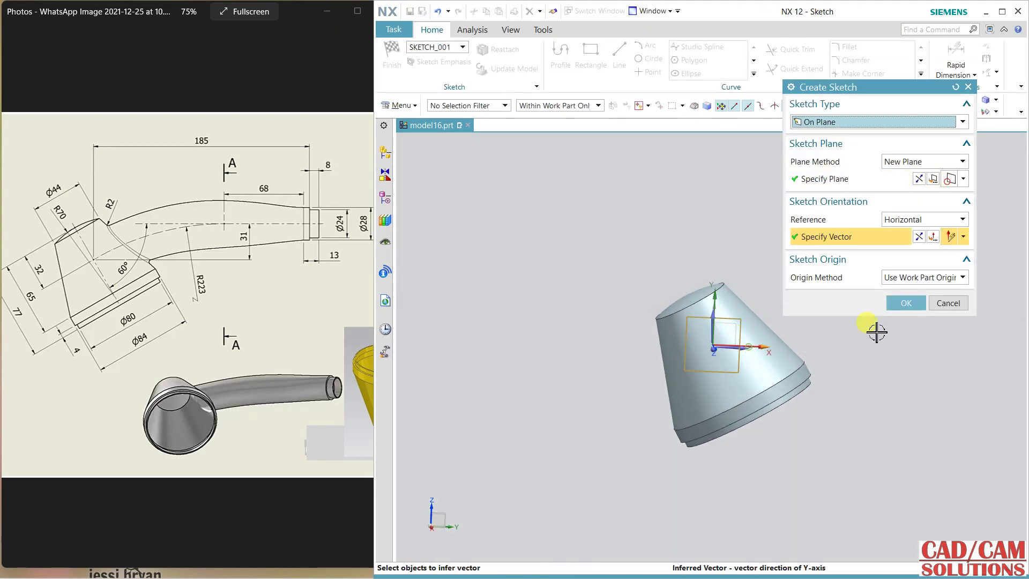
pyautogui.click(912, 308)
# Sketch a horizontal line about 110 mm long beyond the cup and continue it with a tangent arc ending at the origin.
pyautogui.moveTo(820, 317)
pyautogui.keyDown('shift'); pyautogui.mouseDown(button='middle')
pyautogui.moveTo(624, 298)
pyautogui.moveTo(624, 289)
pyautogui.mouseUp(button='middle'); pyautogui.keyUp('shift')
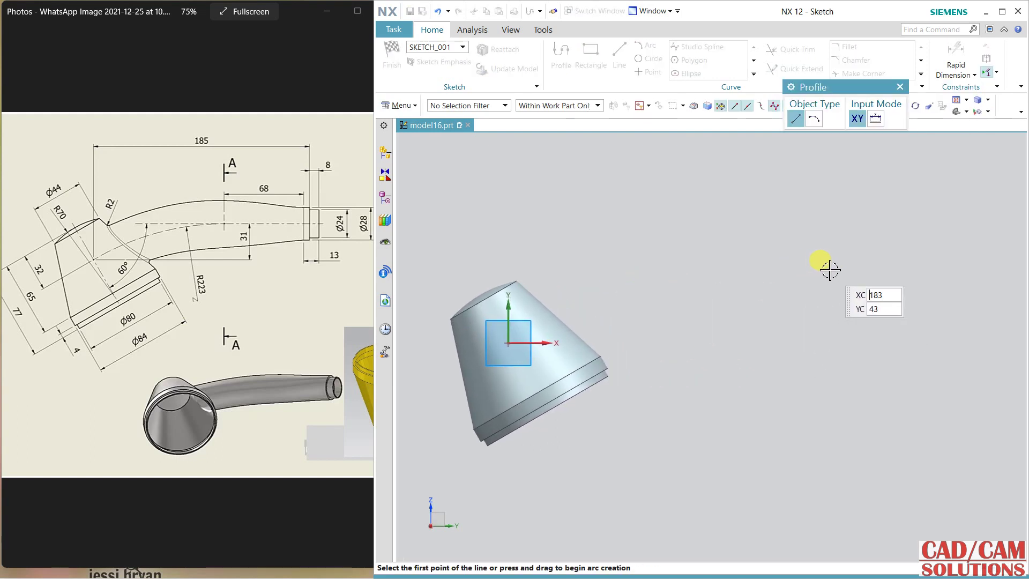
pyautogui.click(848, 251)
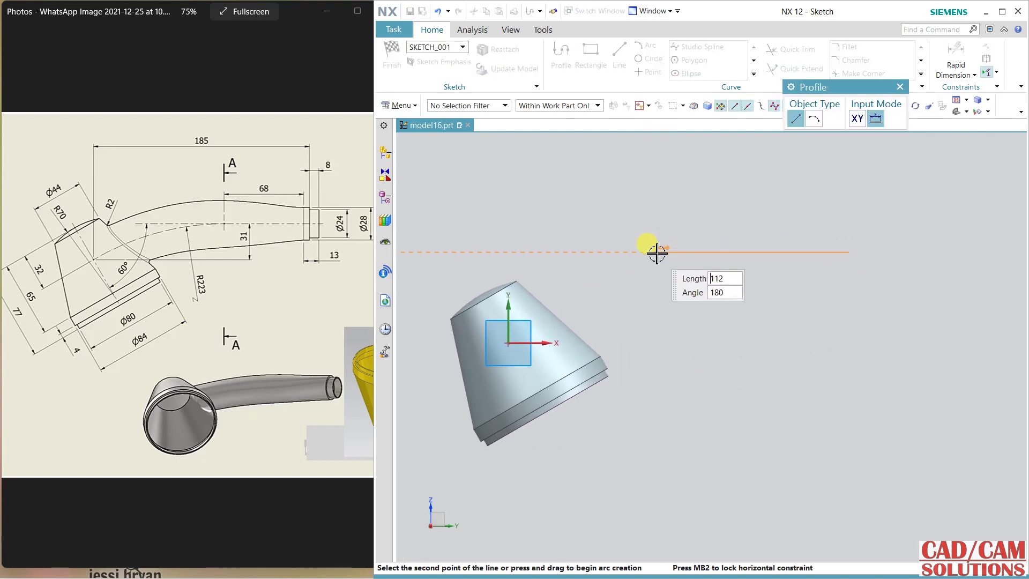
pyautogui.click(657, 251)
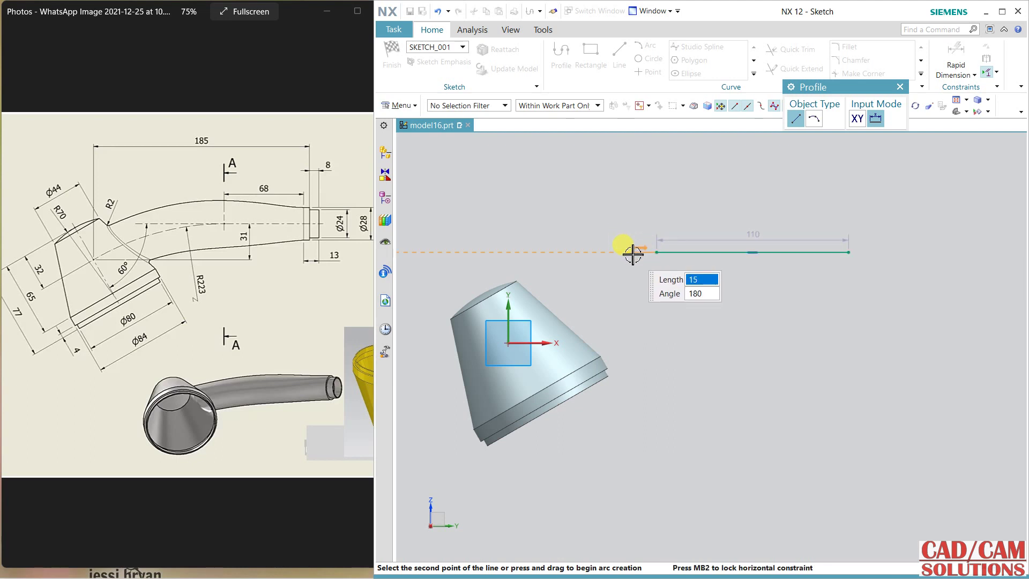
pyautogui.moveTo(633, 255); pyautogui.dragTo(608, 266)
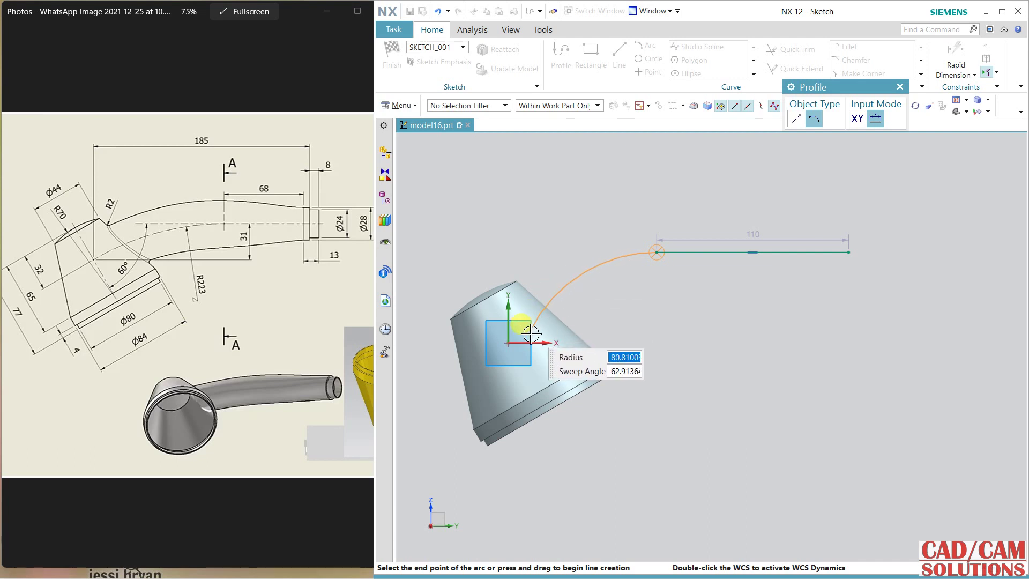
pyautogui.click(509, 347)
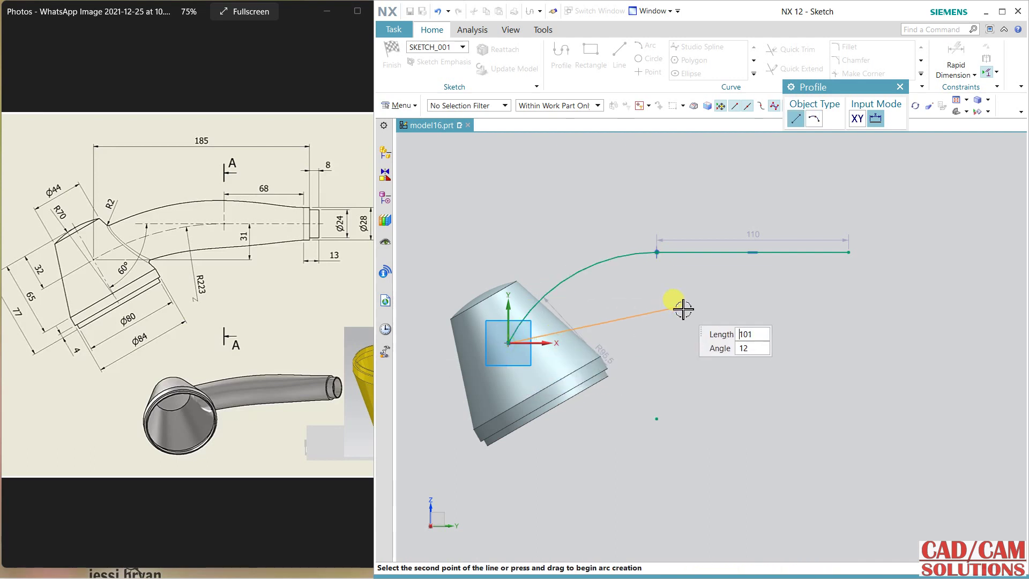
pyautogui.press('Escape')
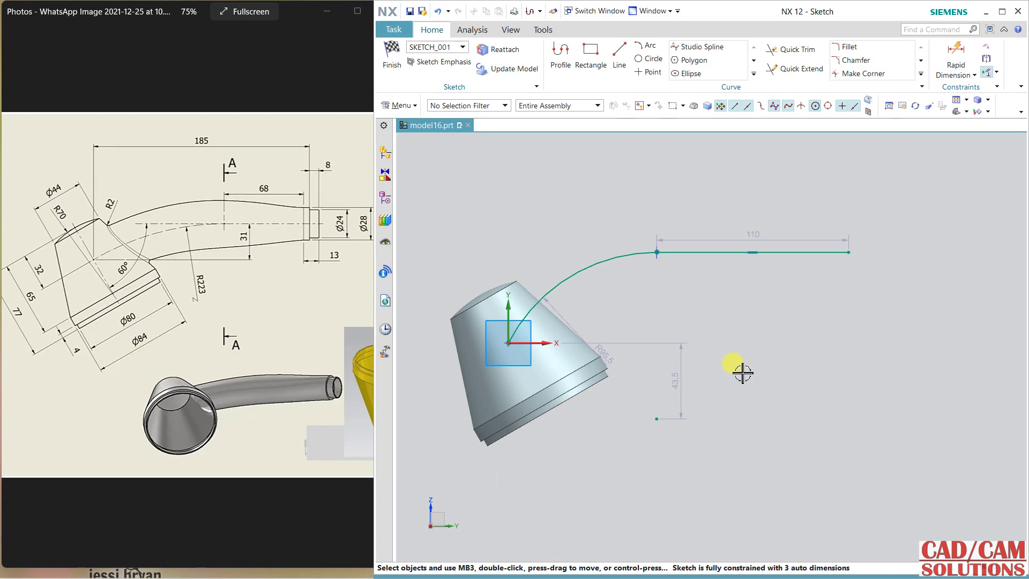
# Set the horizontal line's length to 68 mm.
pyautogui.doubleClick(760, 238)
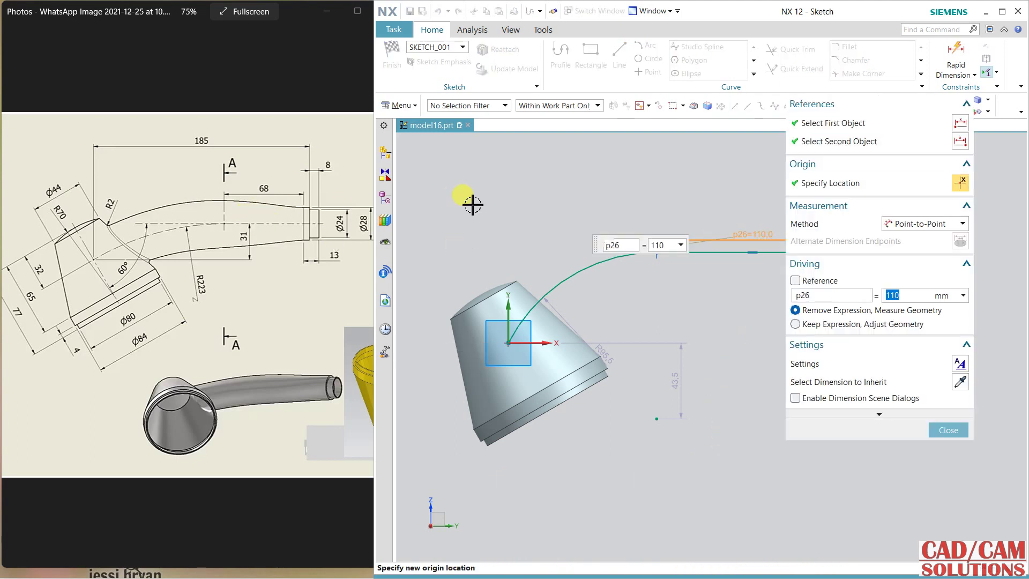
pyautogui.write('68')
pyautogui.press('Return')
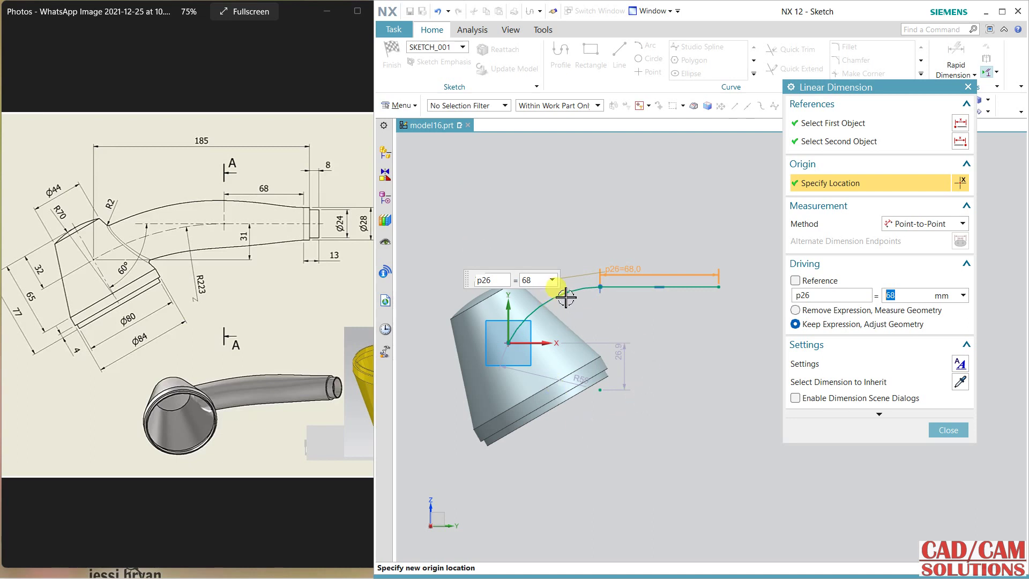
pyautogui.click(948, 430)
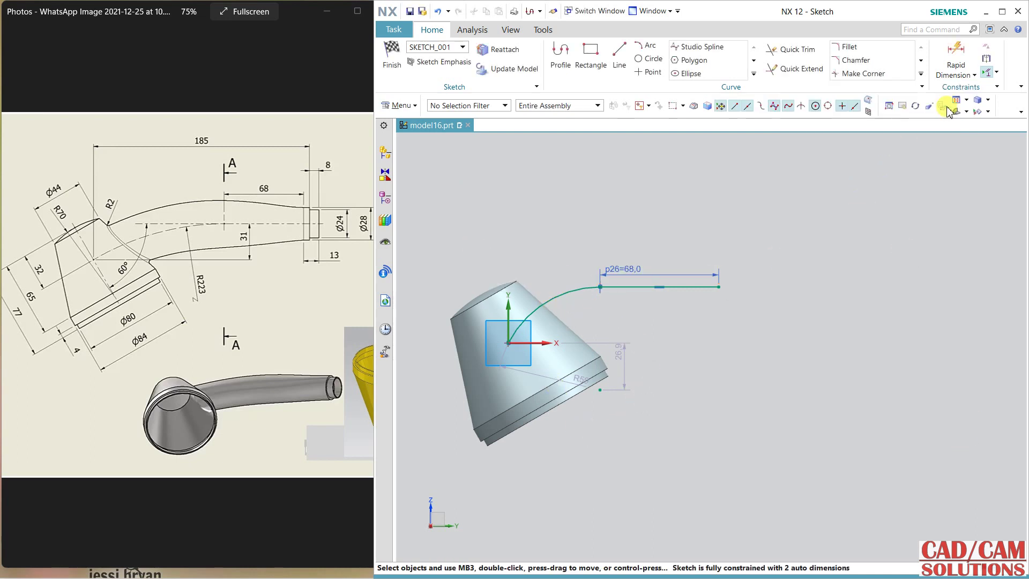
pyautogui.click(954, 57)
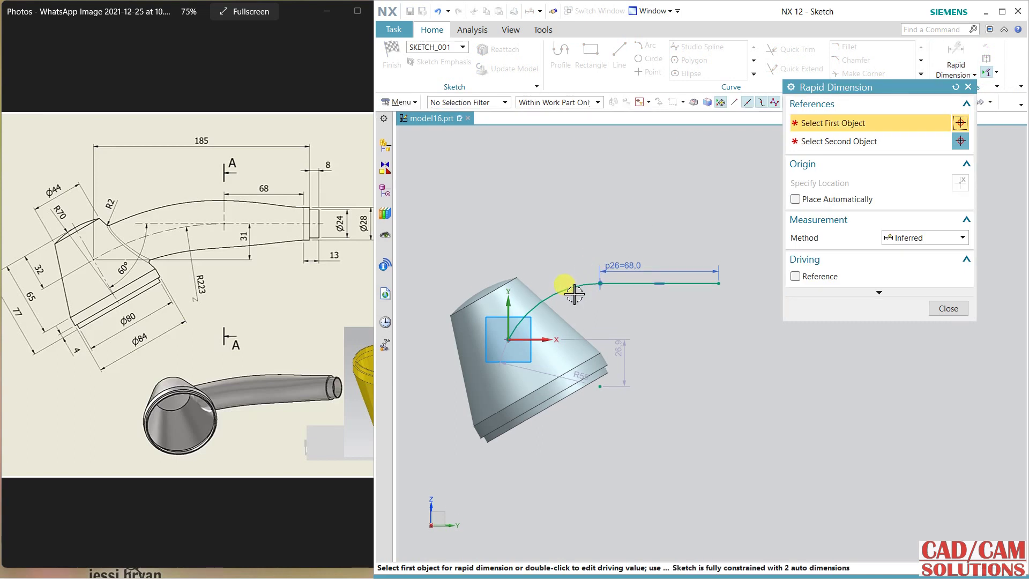
pyautogui.click(561, 280)
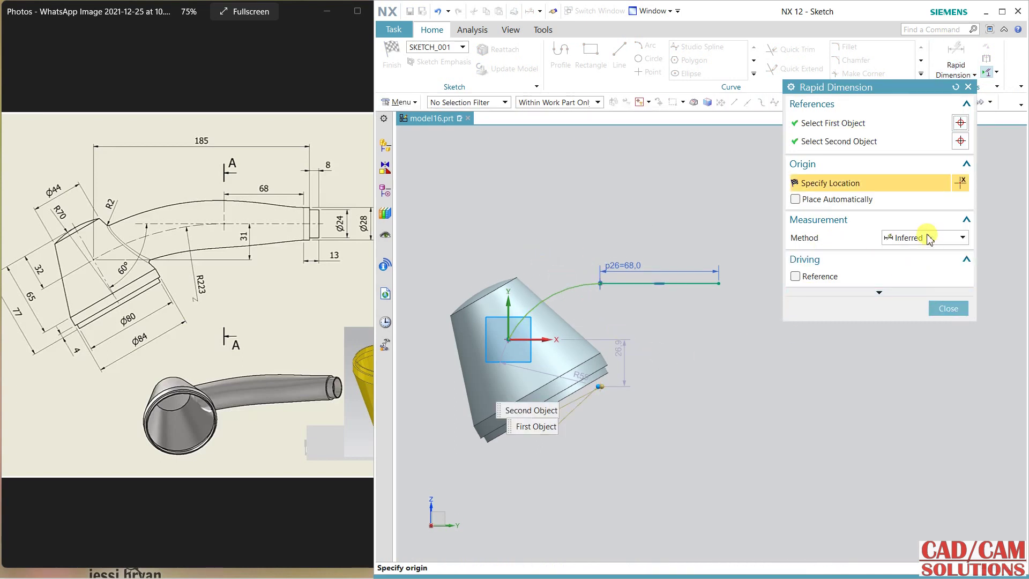
pyautogui.click(948, 309)
# Set the radius of the handle path's tangent arc to 223 mm.
pyautogui.scroll(1, 533, 378)
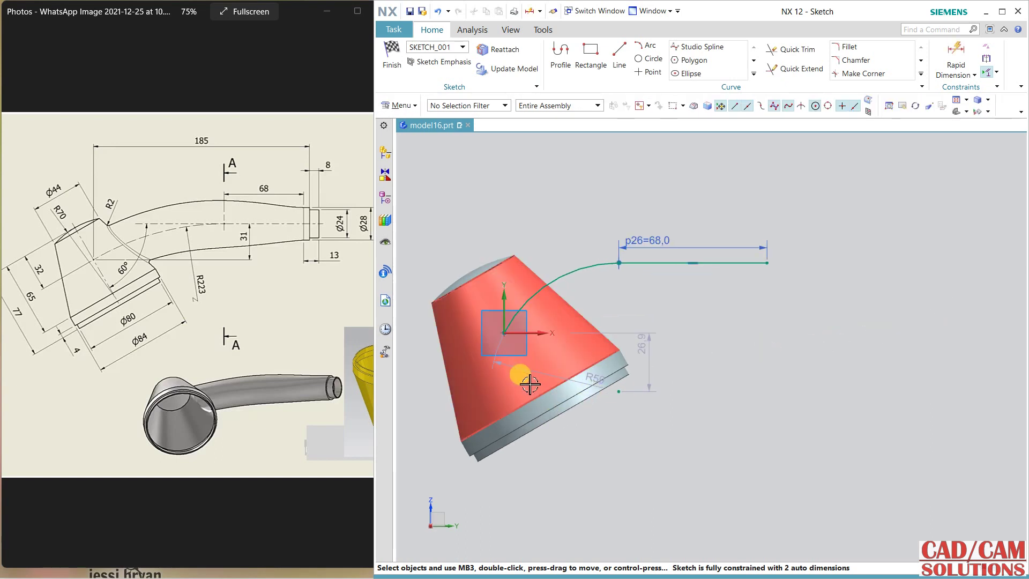
pyautogui.doubleClick(598, 376)
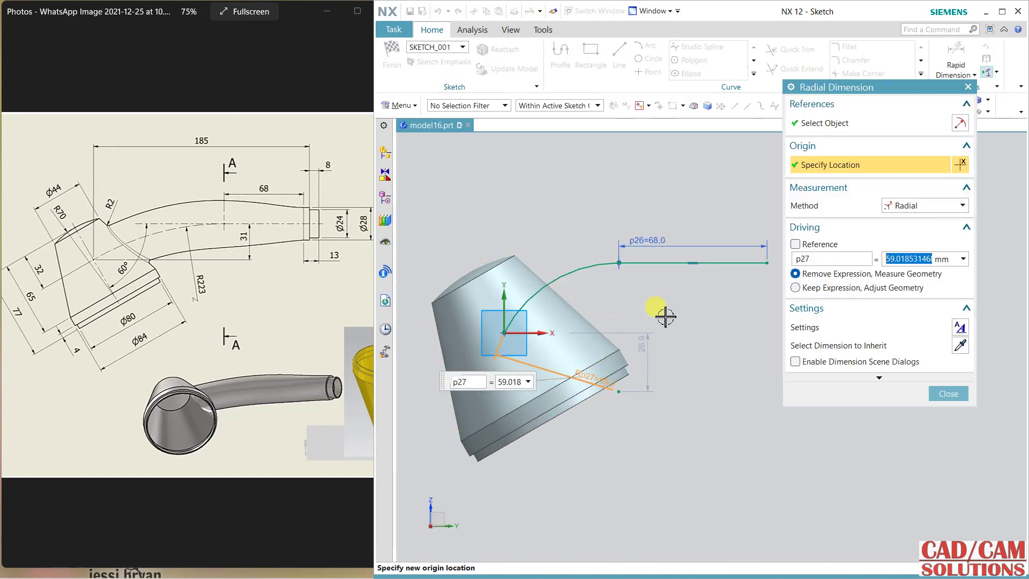
pyautogui.press('Return')
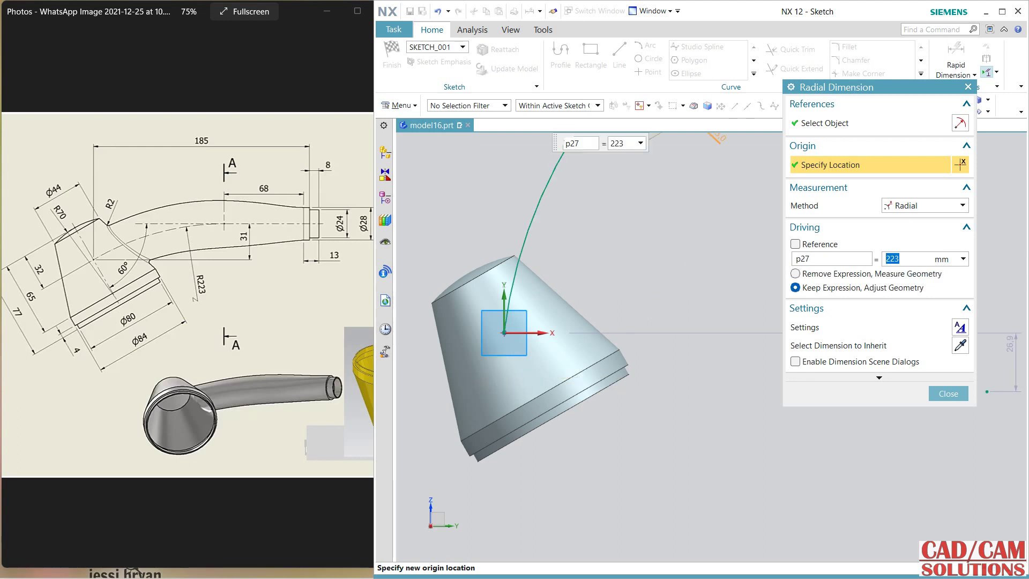
pyautogui.click(938, 396)
# Dimension the horizontal distance from the vertical axis to the line's free end and set it to 180 mm.
pyautogui.scroll(-4, 781, 368)
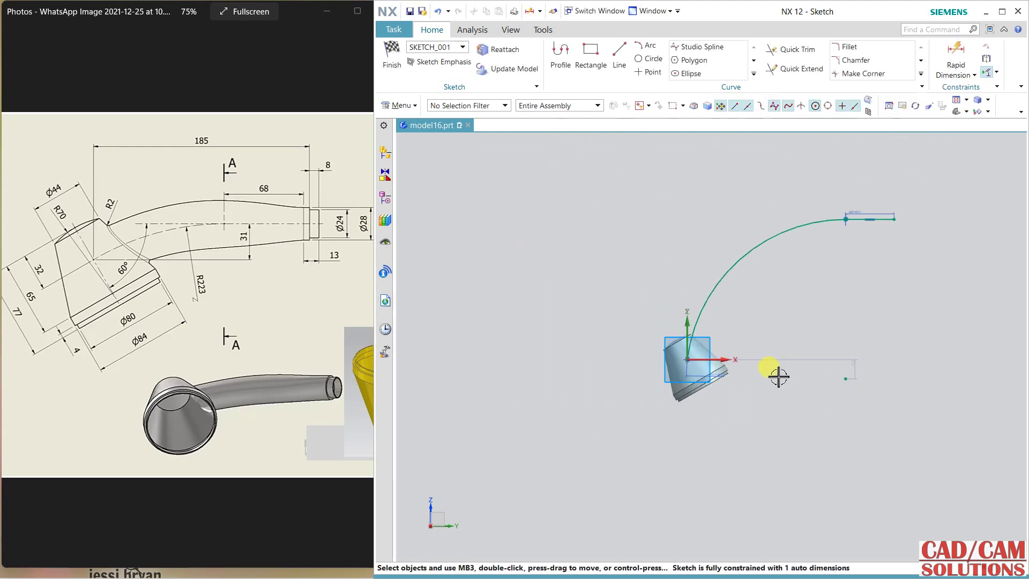
pyautogui.click(956, 58)
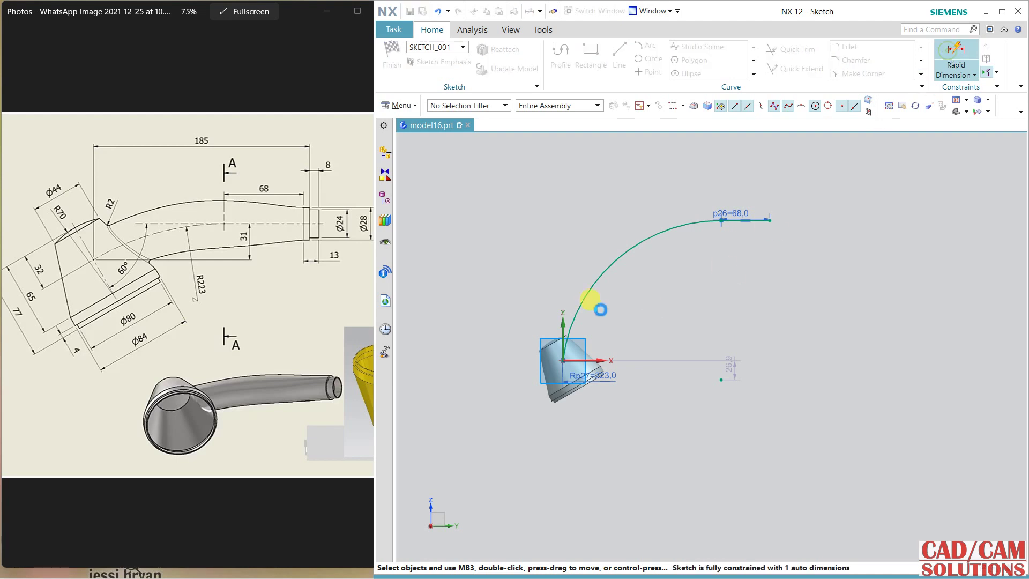
pyautogui.click(565, 315)
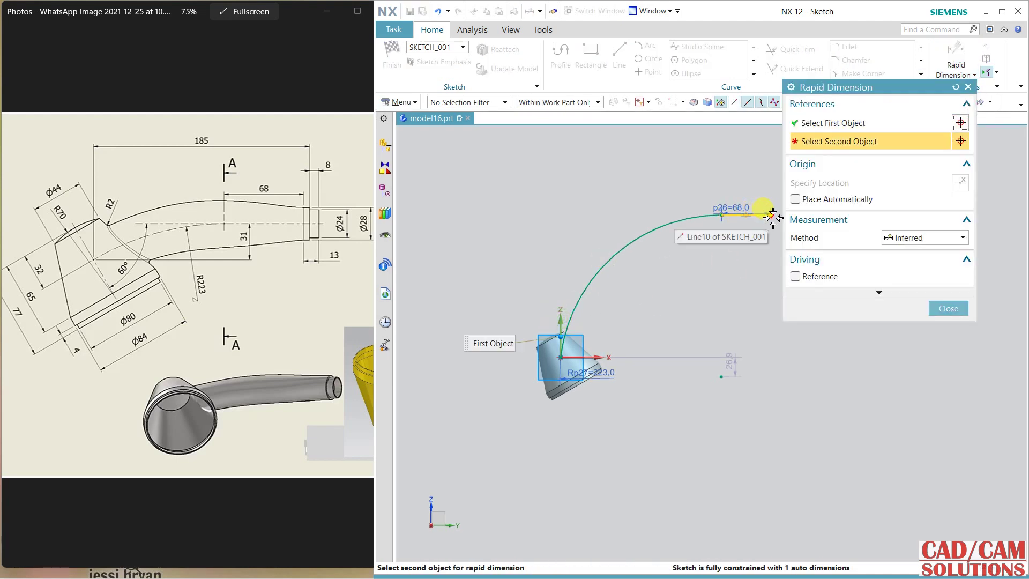
pyautogui.click(771, 217)
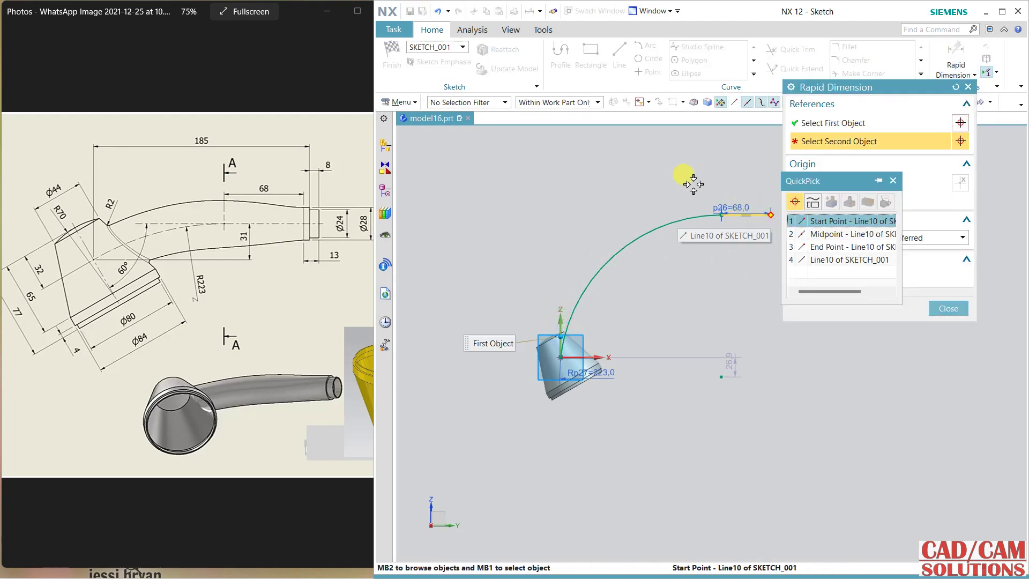
pyautogui.click(851, 221)
pyautogui.click(688, 166)
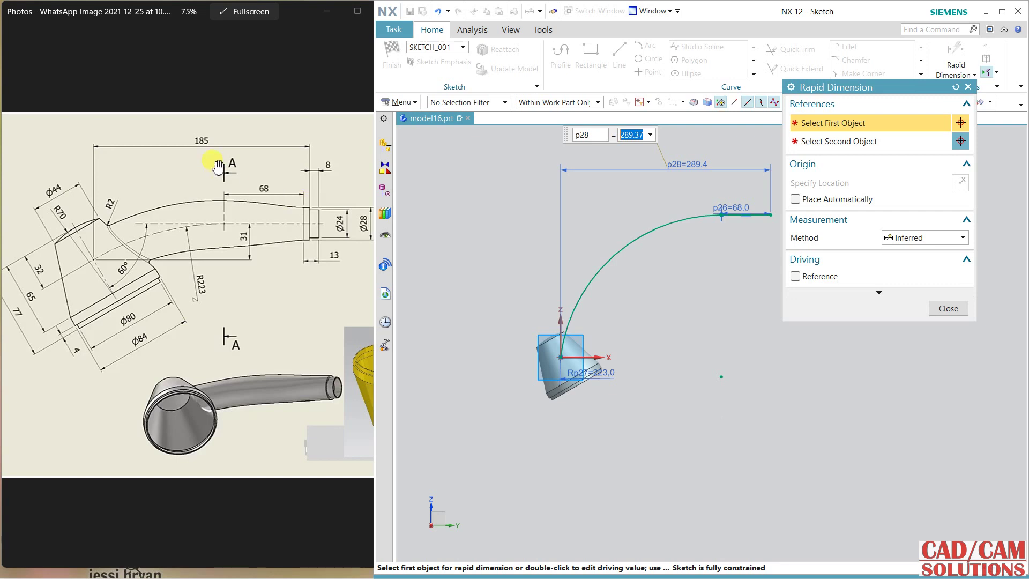
pyautogui.press('Return')
pyautogui.click(624, 176)
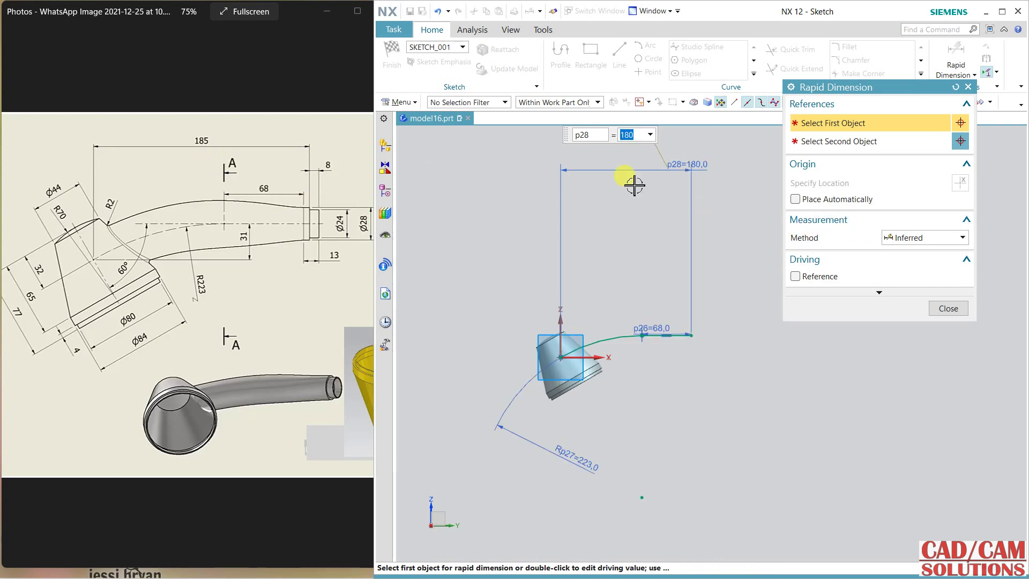
pyautogui.click(937, 309)
# Reposition the 180 mm and R223 dimensions closer to the handle path and finish the sketch.
pyautogui.scroll(2, 621, 332)
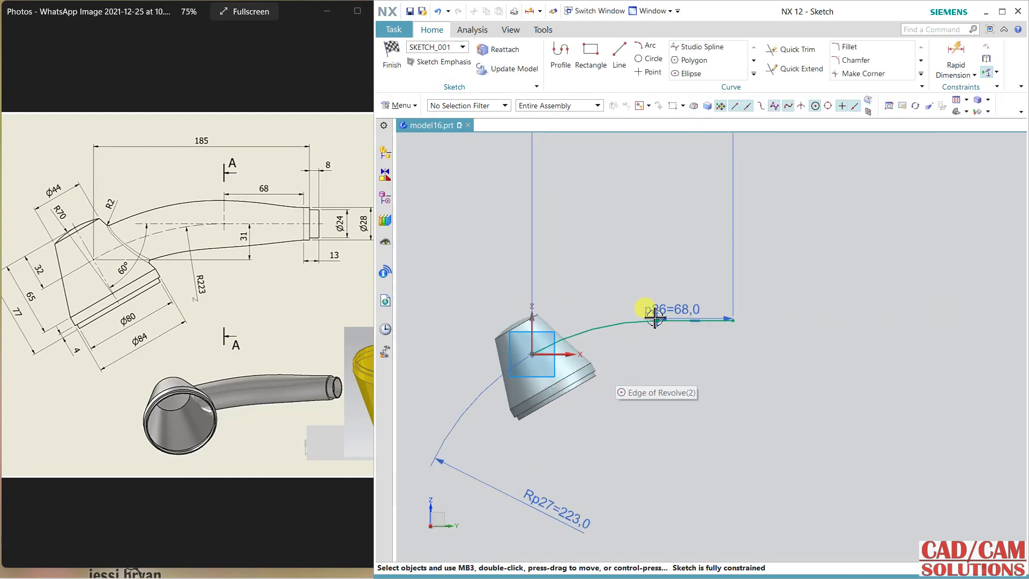
pyautogui.scroll(-4, 667, 271)
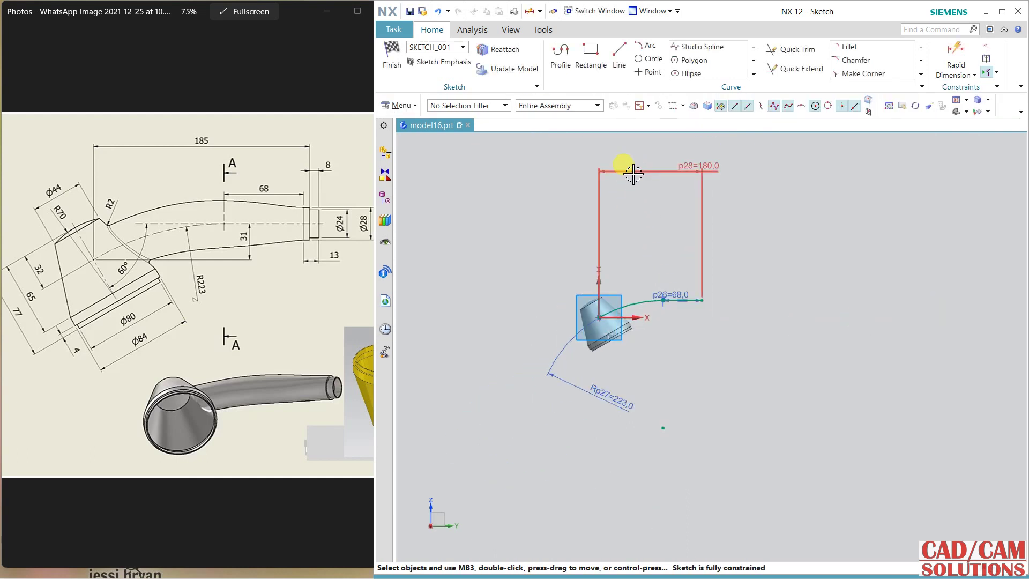
pyautogui.moveTo(634, 171); pyautogui.dragTo(623, 273)
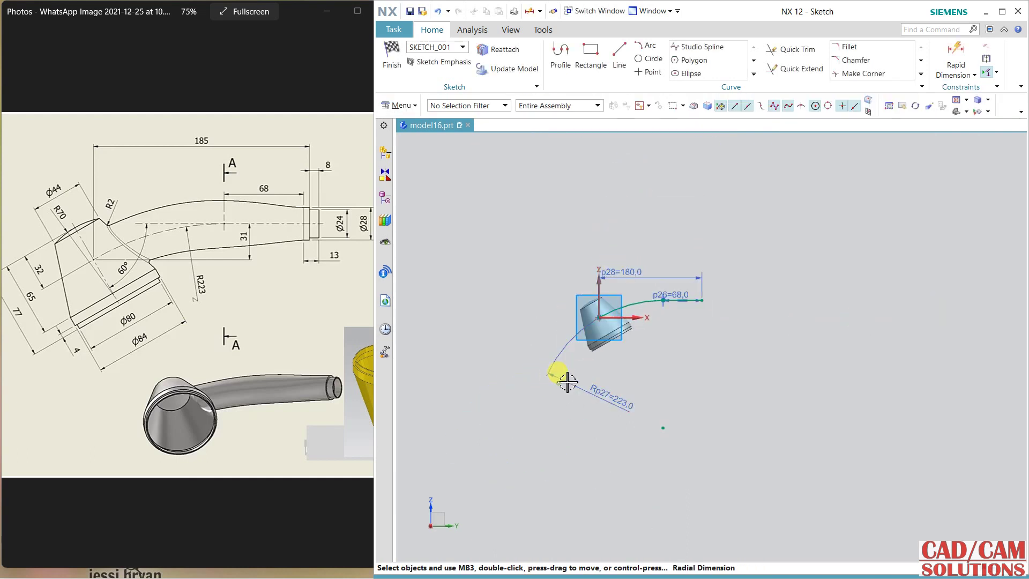
pyautogui.scroll(3, 607, 325)
pyautogui.scroll(2, 697, 325)
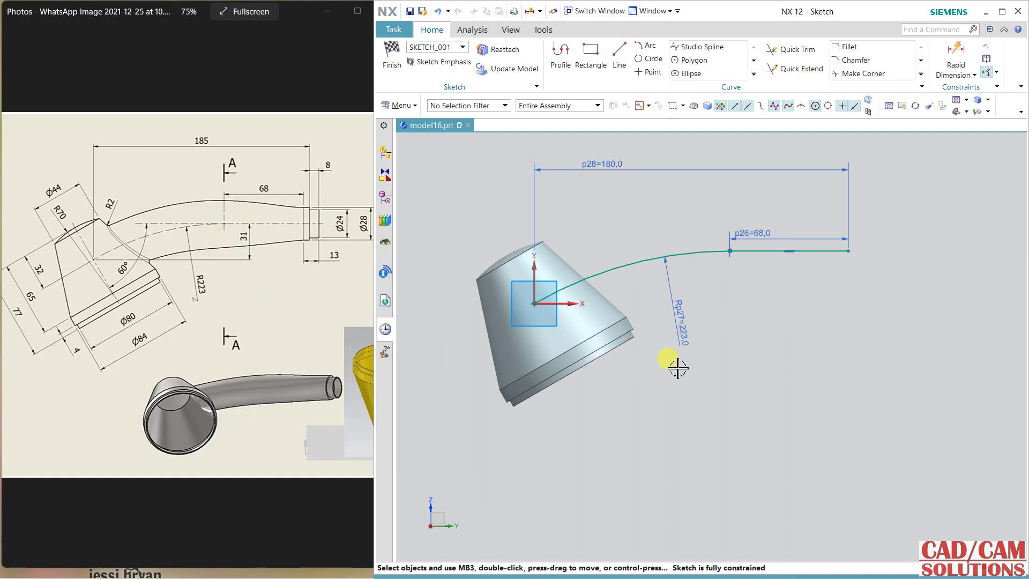
pyautogui.click(671, 290)
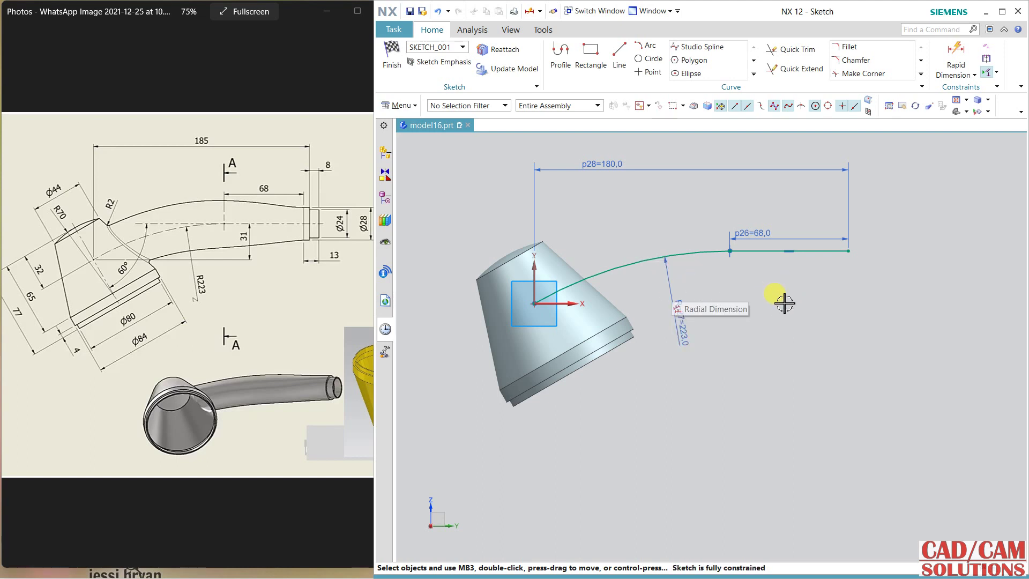
pyautogui.click(392, 75)
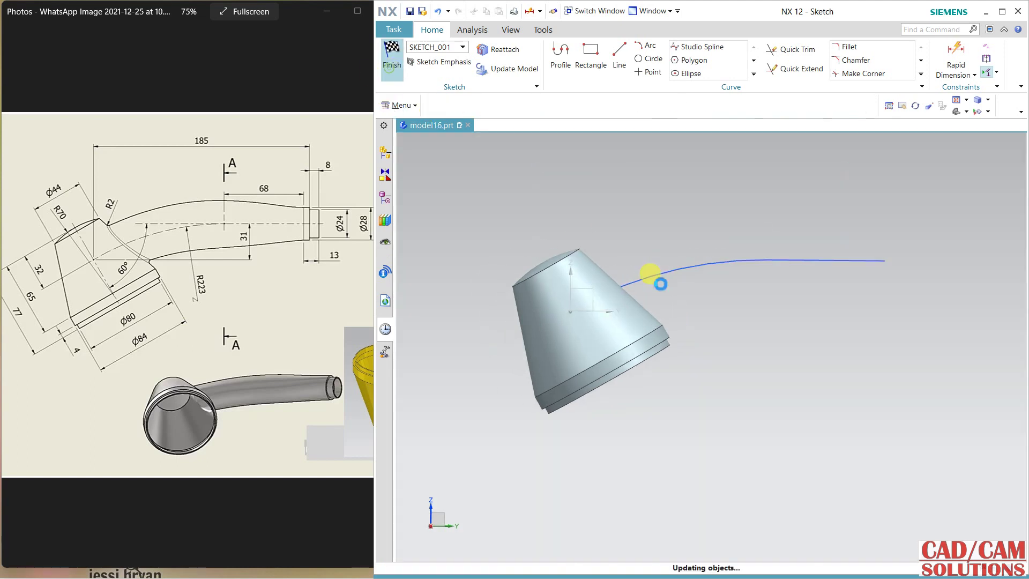
# Create a datum plane parallel to the XZ plane through the free end of the handle path line.
pyautogui.moveTo(731, 274); pyautogui.dragTo(511, 187, button='middle')
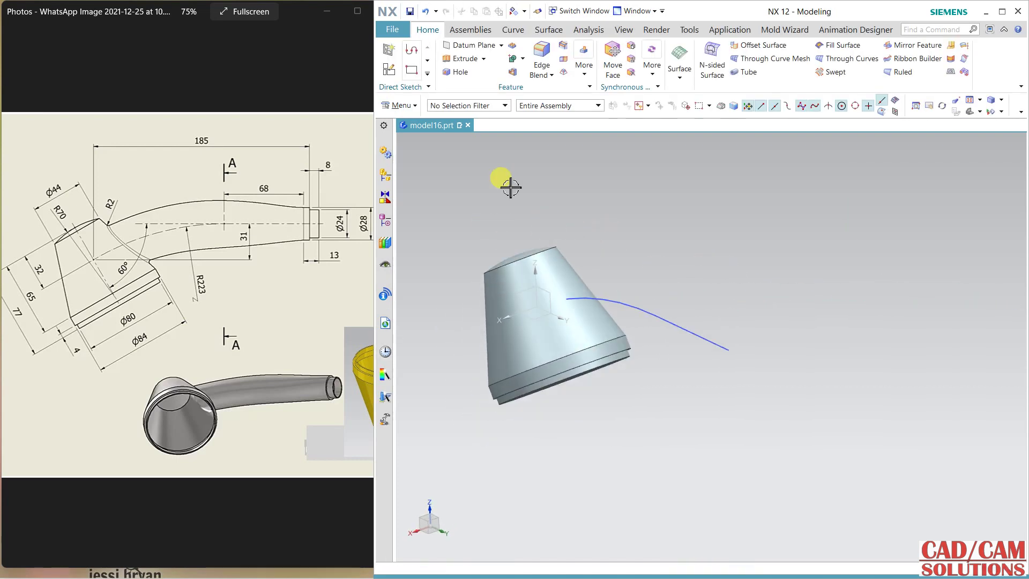
pyautogui.click(471, 45)
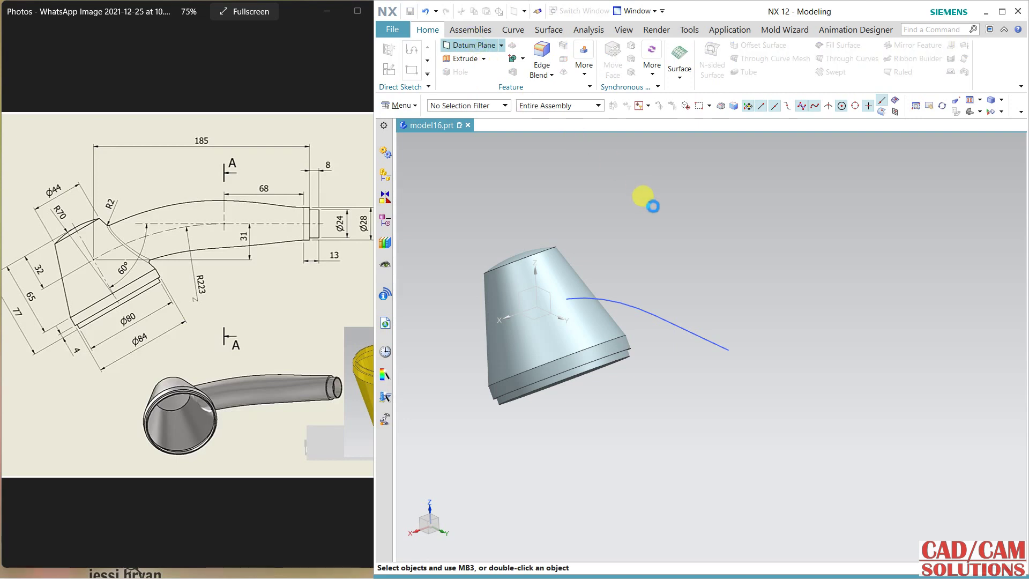
pyautogui.click(515, 288)
pyautogui.click(728, 351)
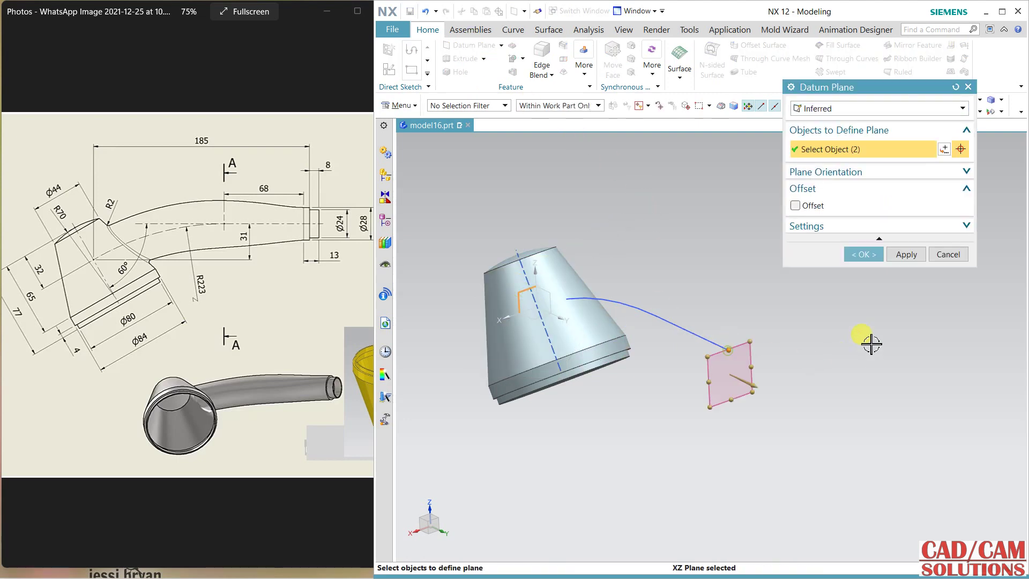
pyautogui.click(853, 262)
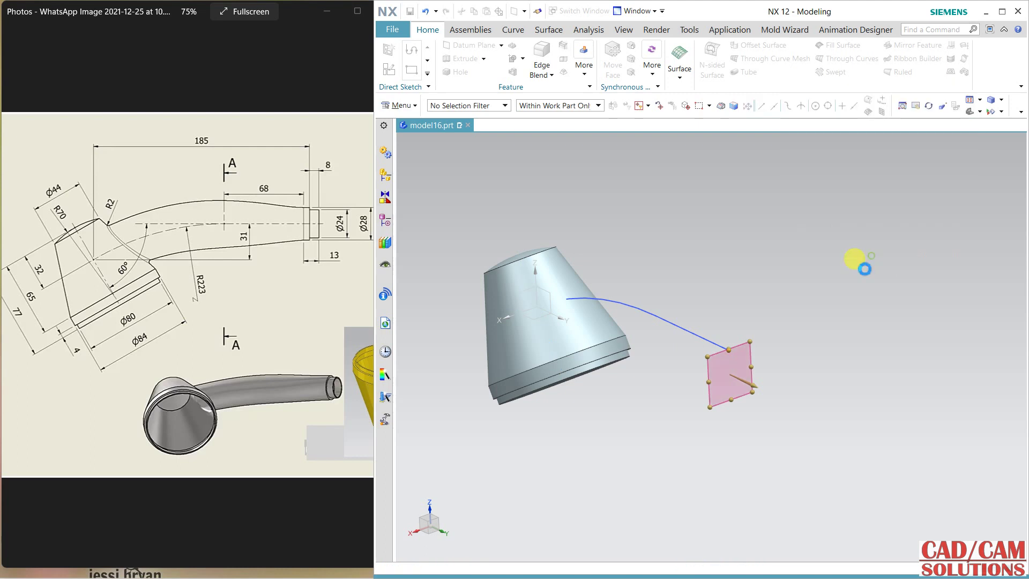
# Start a sketch on the datum plane at the handle path's free end, with the X-axis as horizontal reference.
pyautogui.click(749, 353)
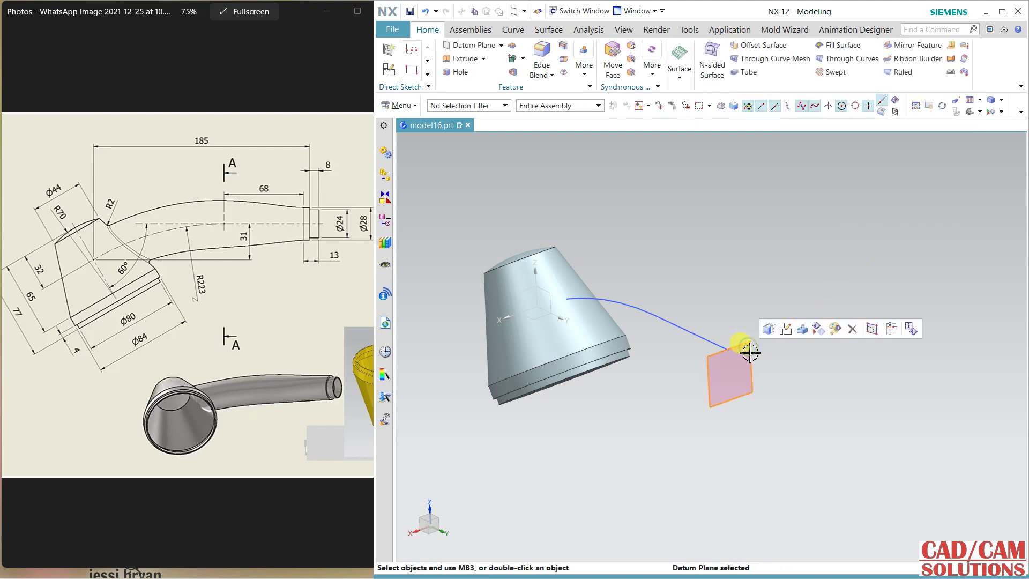
pyautogui.click(786, 329)
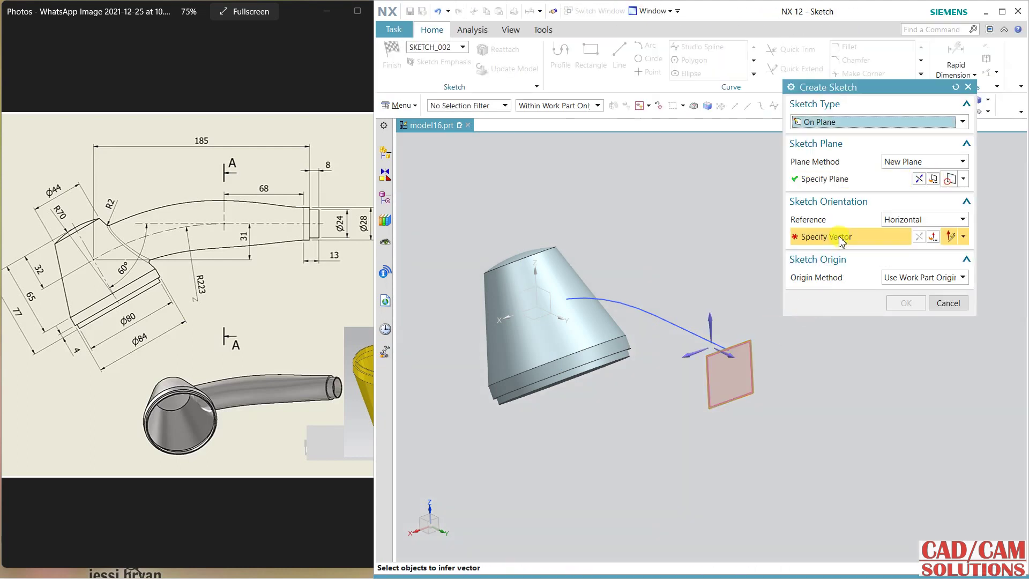
pyautogui.click(683, 354)
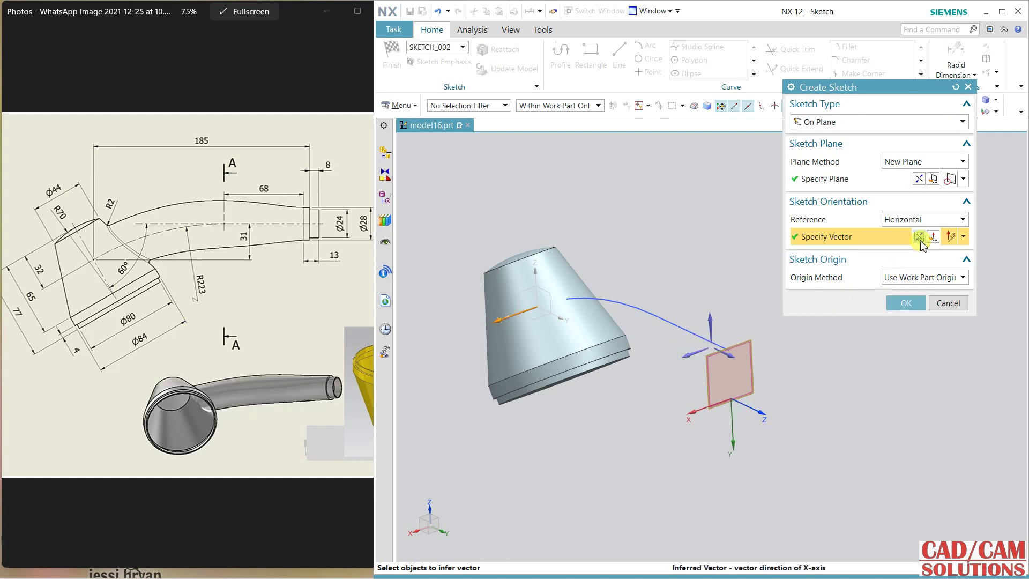
pyautogui.click(905, 303)
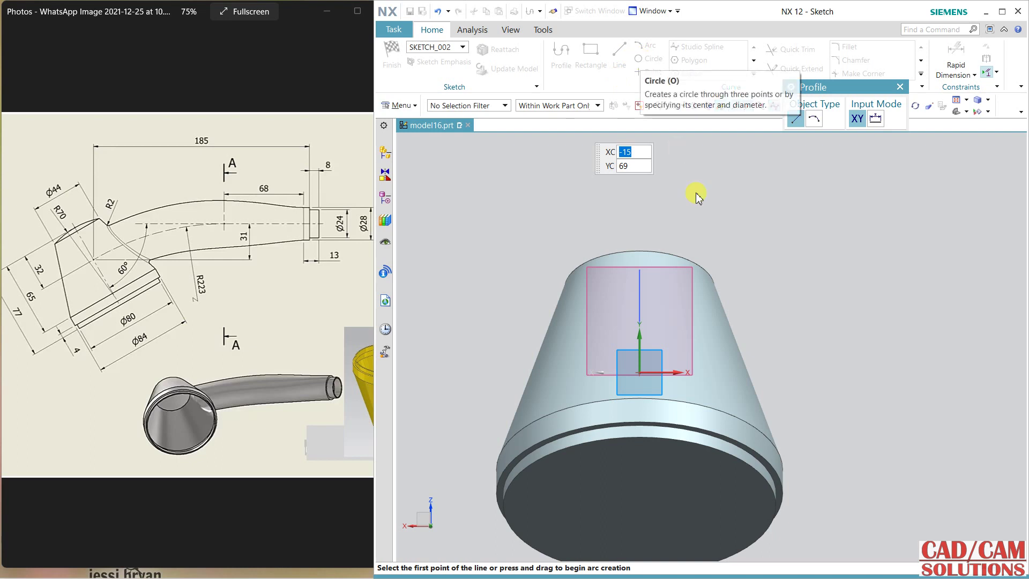
# Sketch a circle about 19.5 mm in diameter centred on the free end of the handle path.
pyautogui.click(647, 59)
pyautogui.moveTo(739, 215); pyautogui.dragTo(746, 214, button='middle')
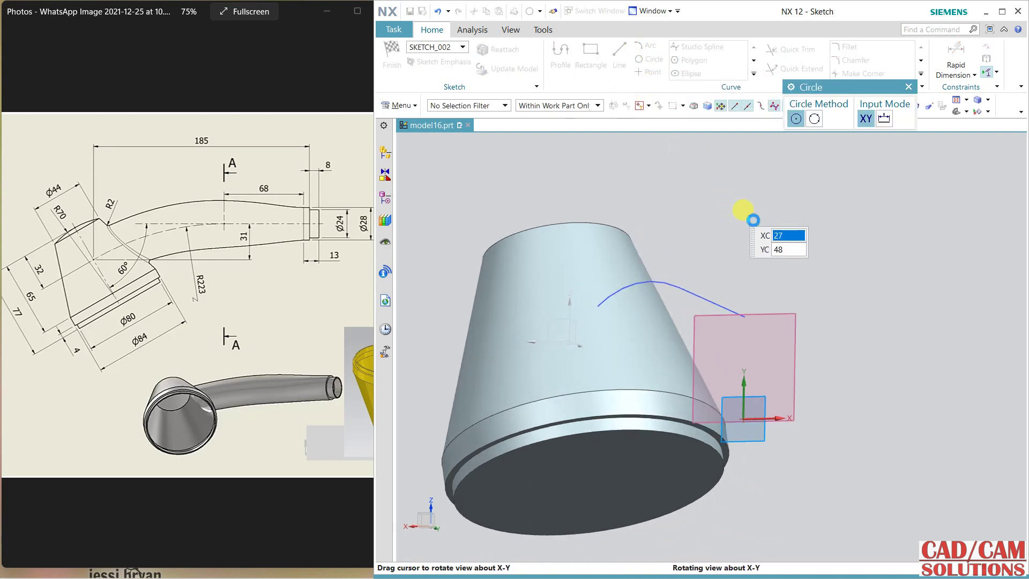
pyautogui.click(743, 317)
pyautogui.click(757, 288)
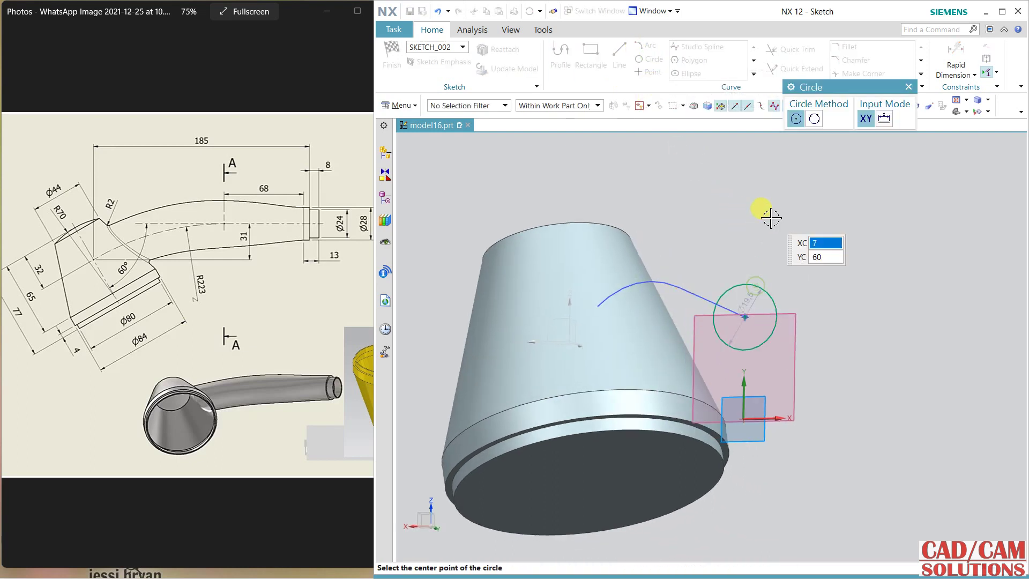
pyautogui.press('Escape')
# Set the end circle's diameter to 28 mm, keeping the expression and adjusting the geometry, and finish the sketch.
pyautogui.doubleClick(756, 293)
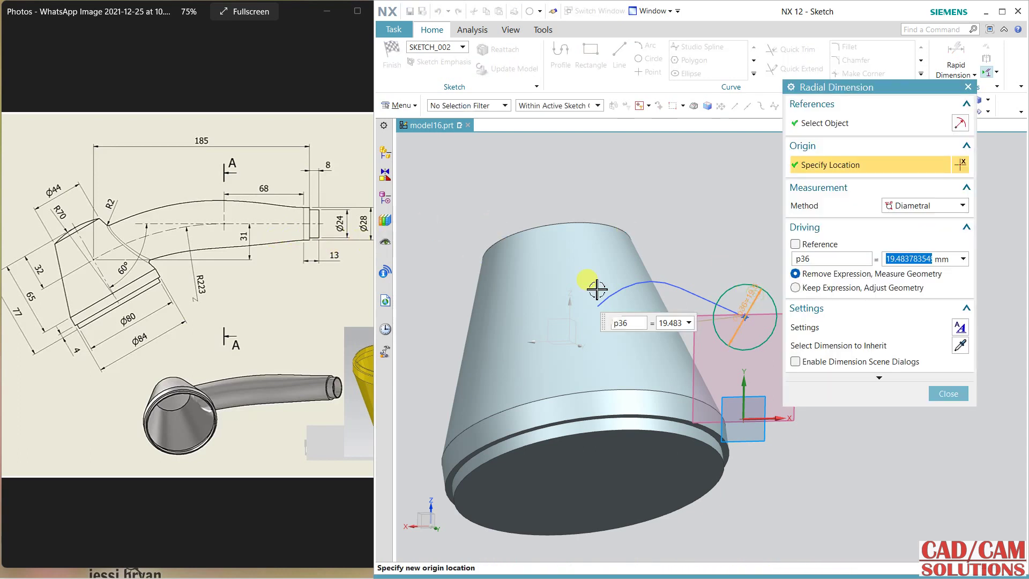
pyautogui.write('8')
pyautogui.click(857, 287)
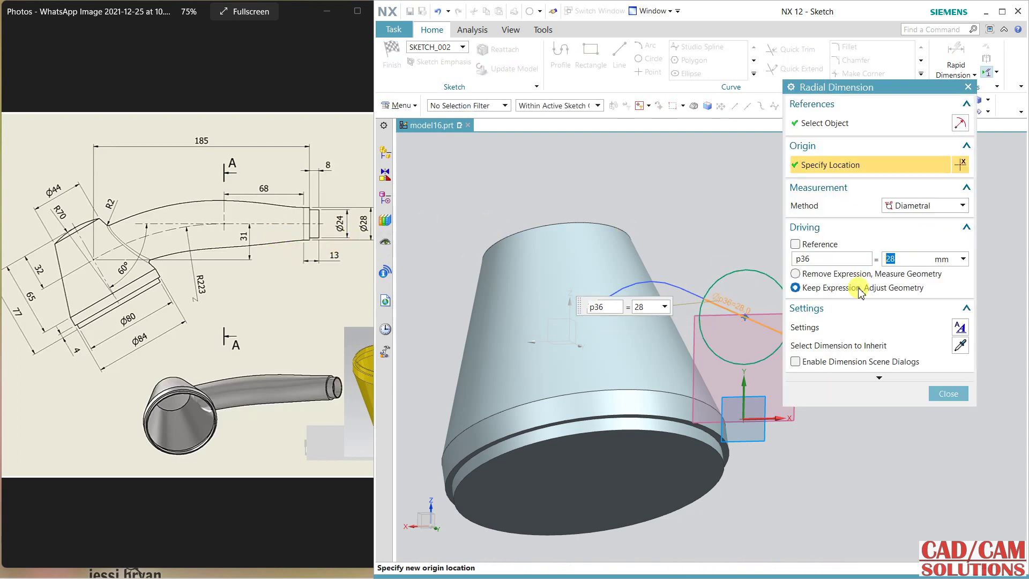
pyautogui.click(947, 393)
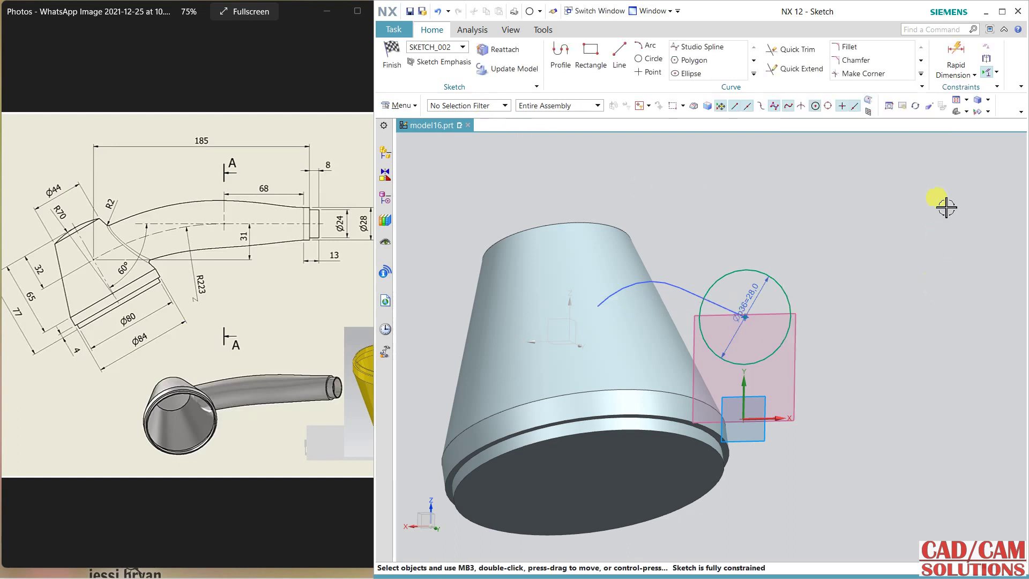
pyautogui.click(399, 64)
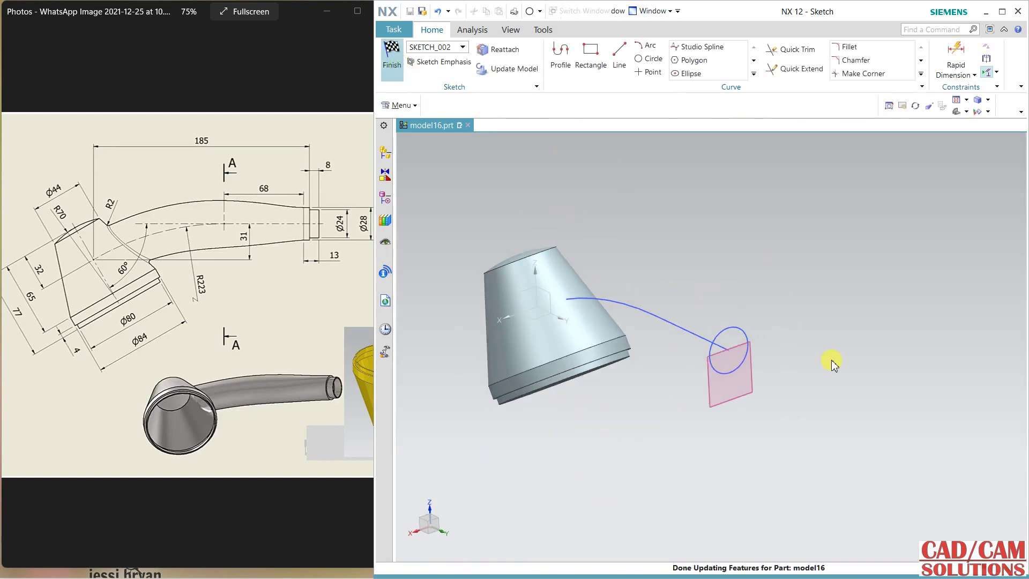
# Create a datum plane normal to the handle path's arc at its start inside the cup.
pyautogui.click(455, 47)
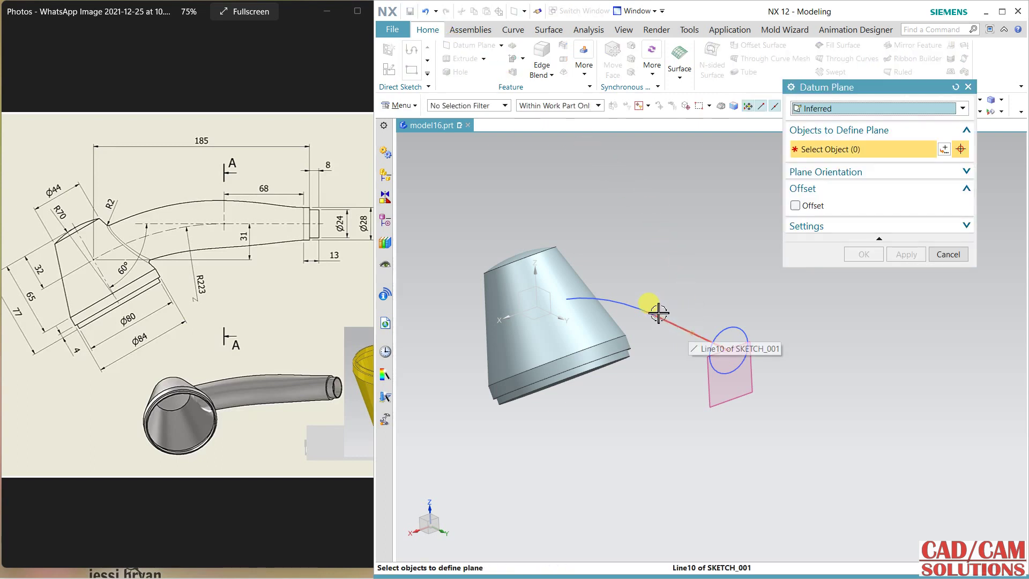
pyautogui.click(617, 297)
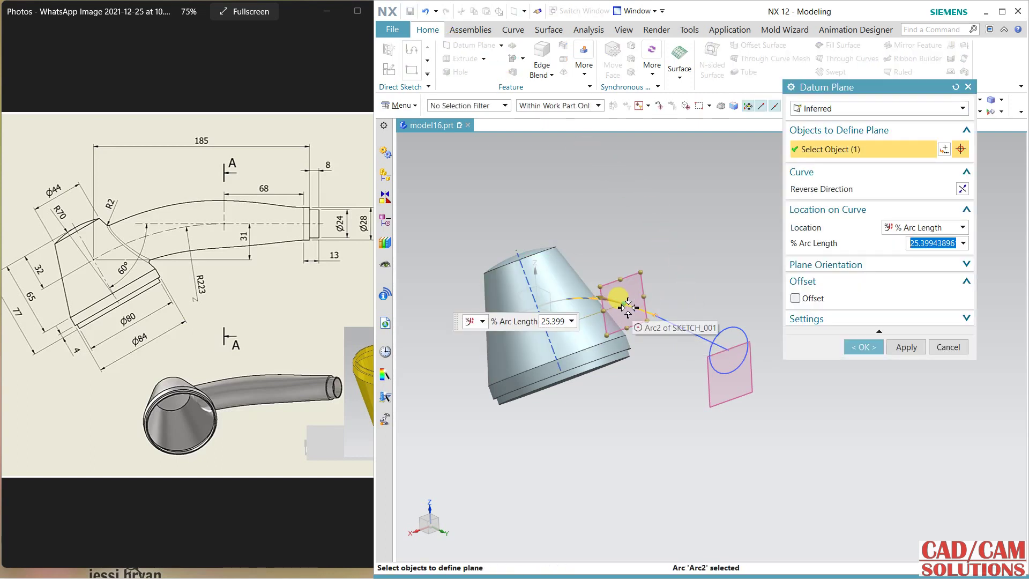
pyautogui.moveTo(551, 287); pyautogui.dragTo(499, 205)
pyautogui.click(863, 348)
# Start a sketch on the new datum plane with the reversed X-axis as horizontal reference and the plane normal reversed.
pyautogui.moveTo(772, 315); pyautogui.dragTo(734, 291, button='middle')
pyautogui.click(576, 201)
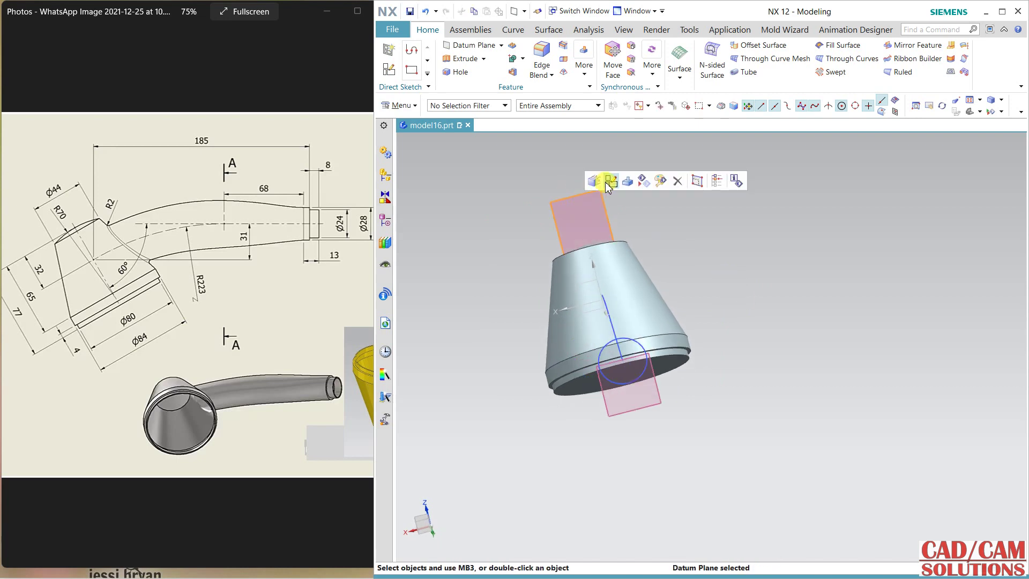
pyautogui.click(606, 182)
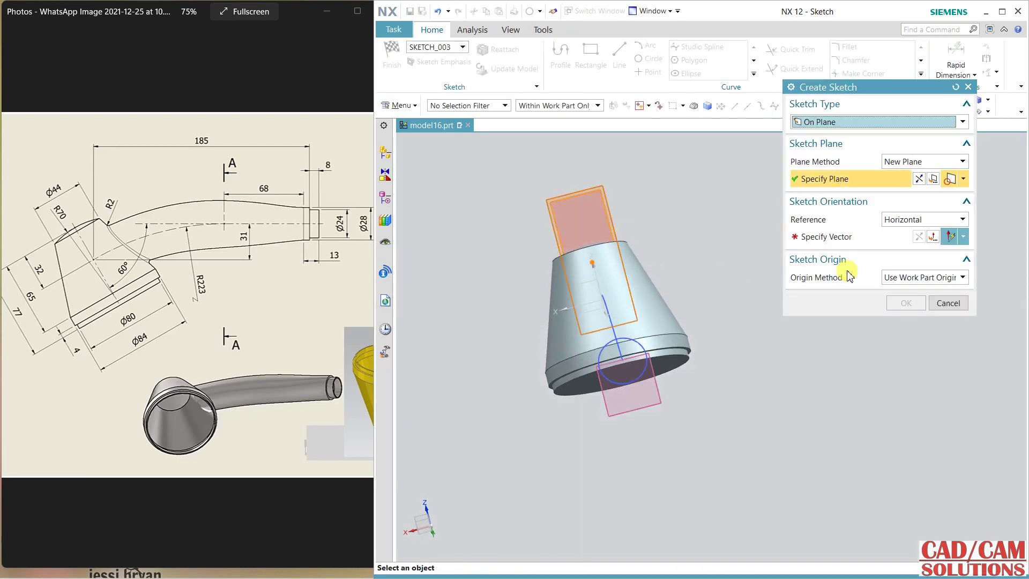
pyautogui.click(849, 239)
pyautogui.click(702, 350)
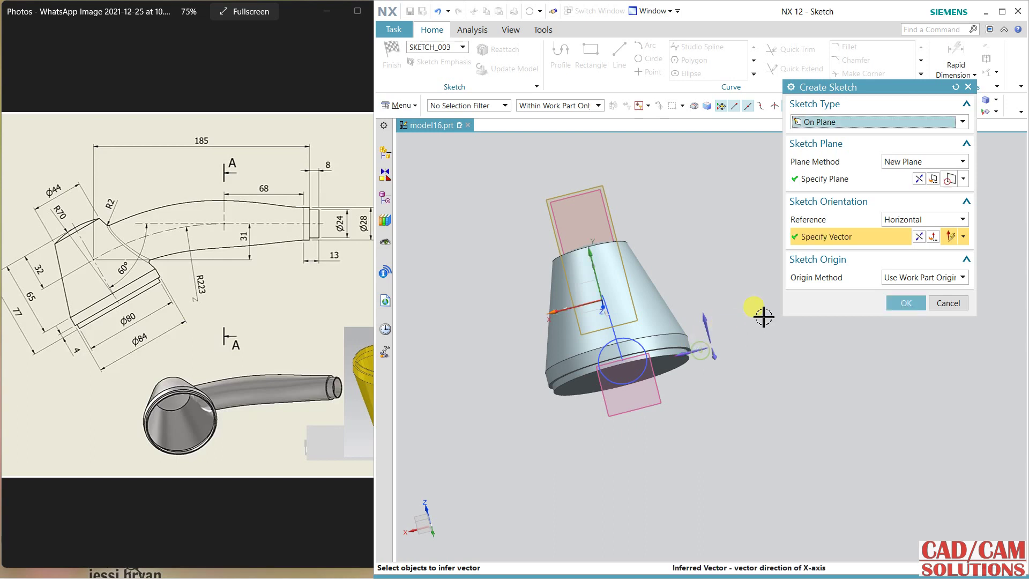
pyautogui.click(918, 236)
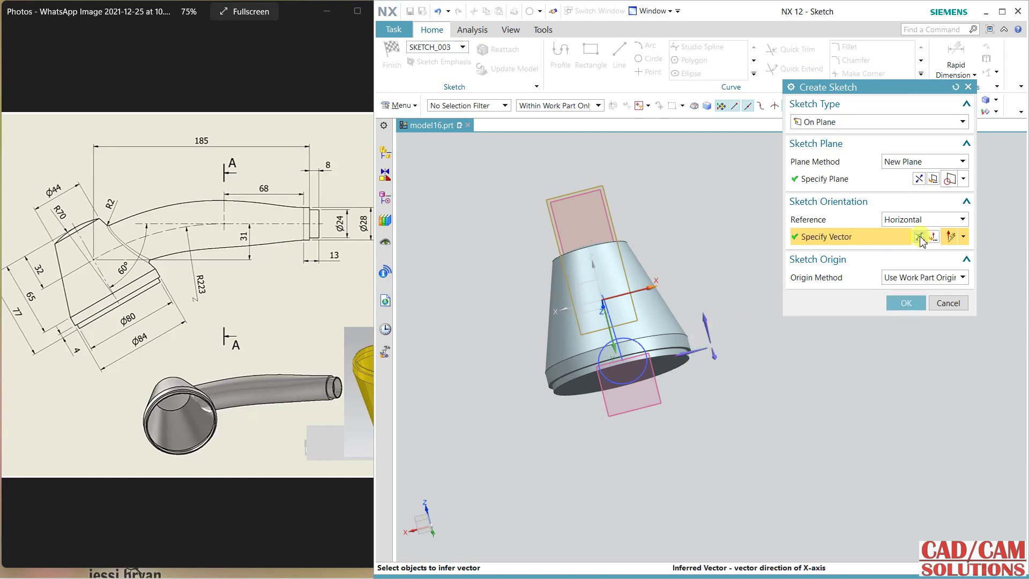
pyautogui.click(919, 180)
pyautogui.click(905, 302)
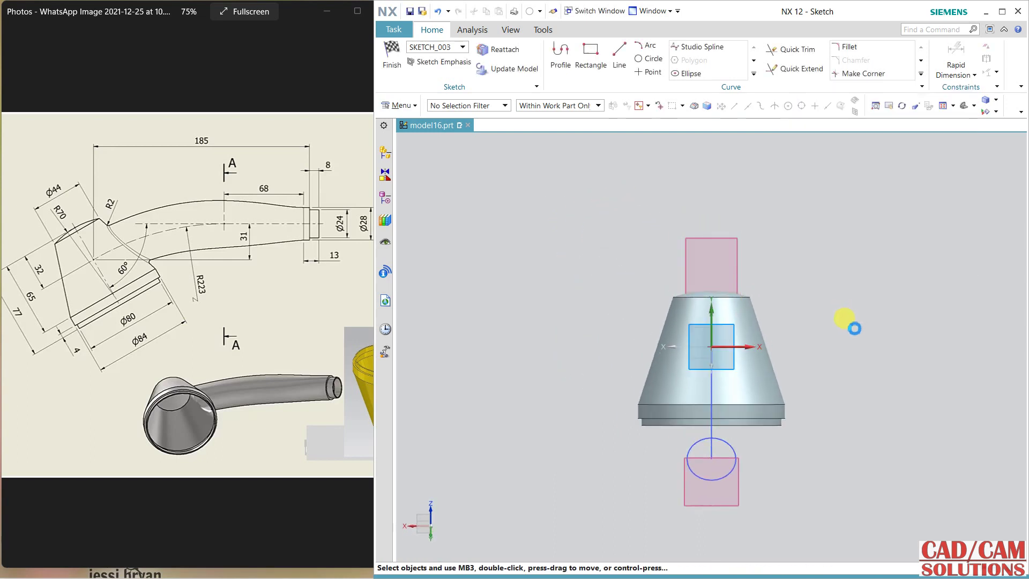
# Following section A-A of the reference drawing, sketch two 24 mm diameter circles one above the other near the vertical sketch axis.
pyautogui.click(270, 315)
pyautogui.hscroll(-5, 223, 271)
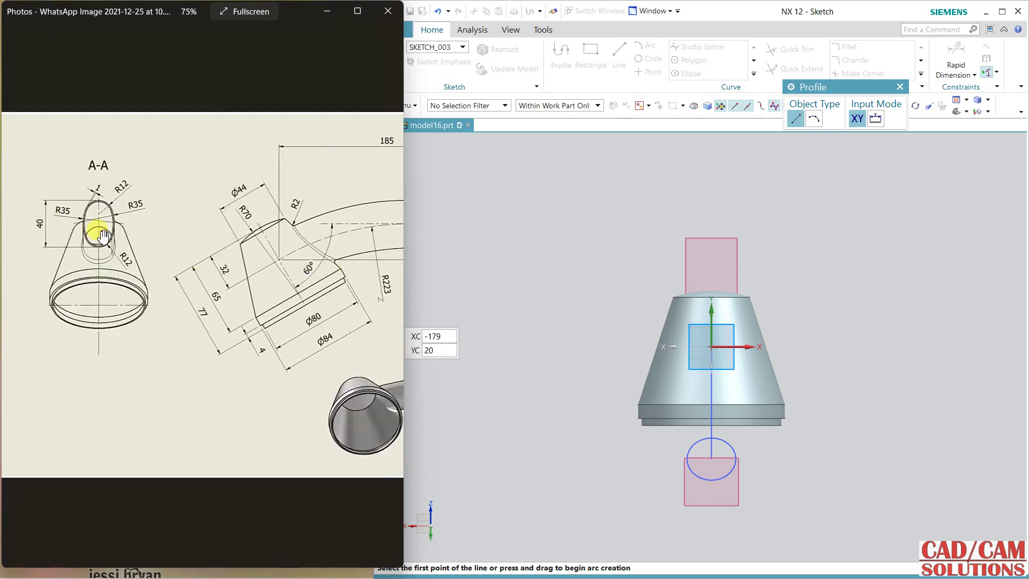
pyautogui.hscroll(4, 103, 236)
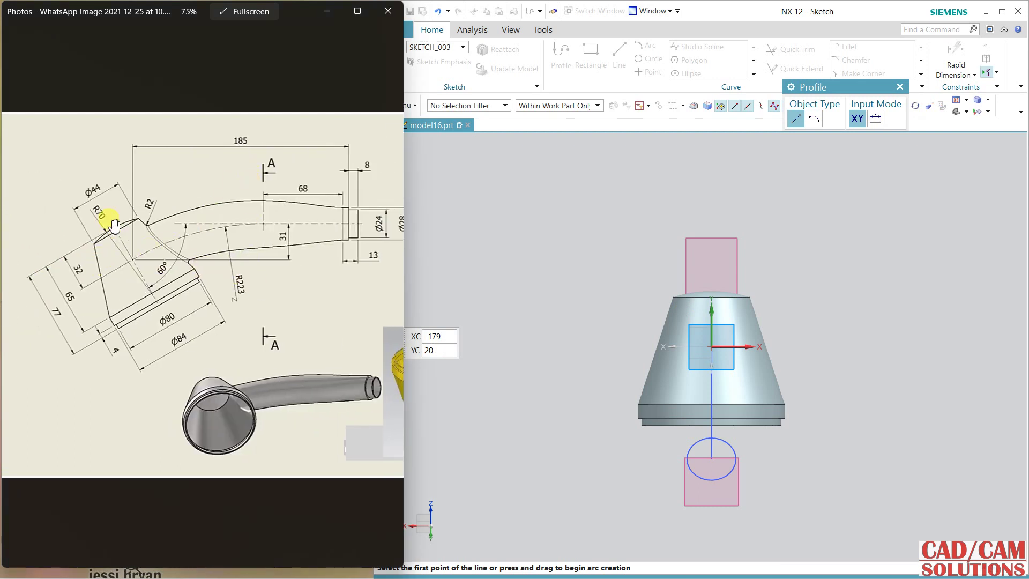
pyautogui.hscroll(-4, 160, 273)
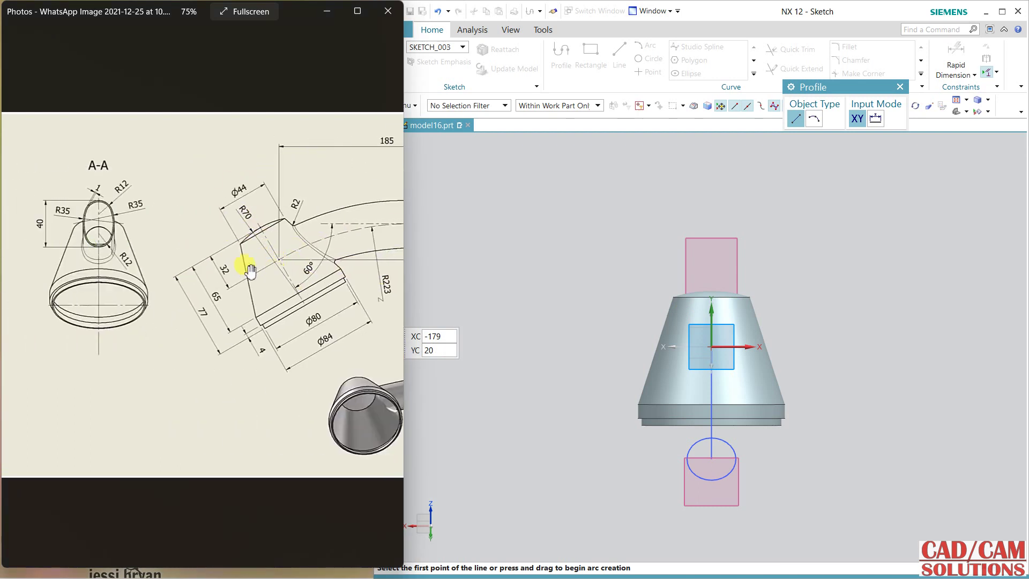
pyautogui.scroll(2, 759, 369)
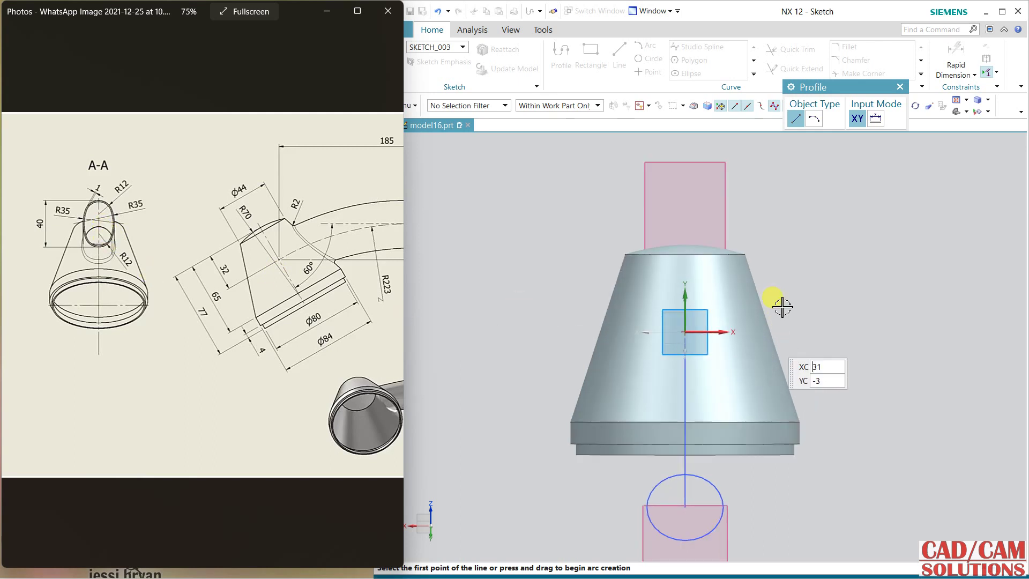
pyautogui.middleClick(707, 157)
pyautogui.click(649, 64)
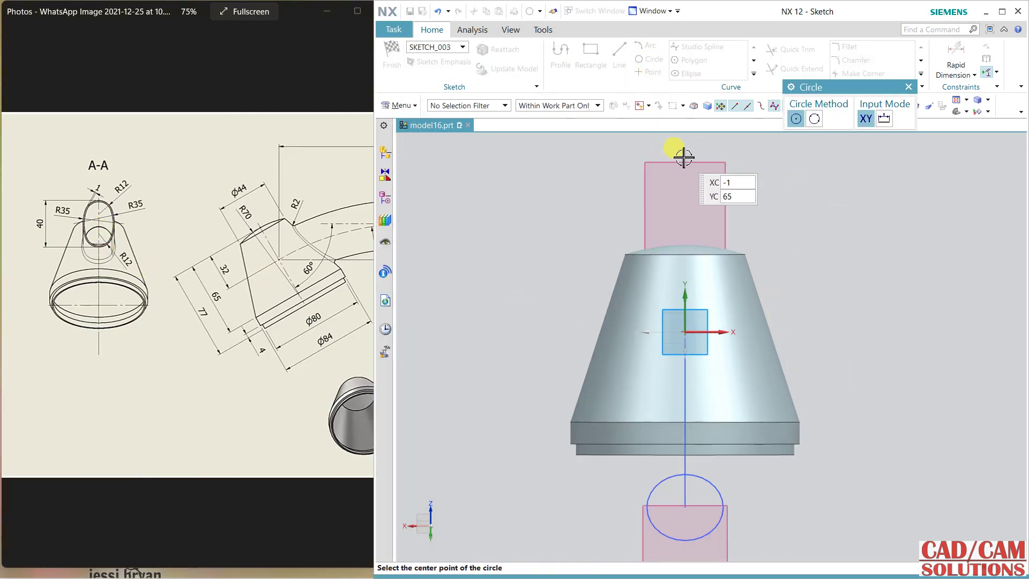
pyautogui.click(683, 149)
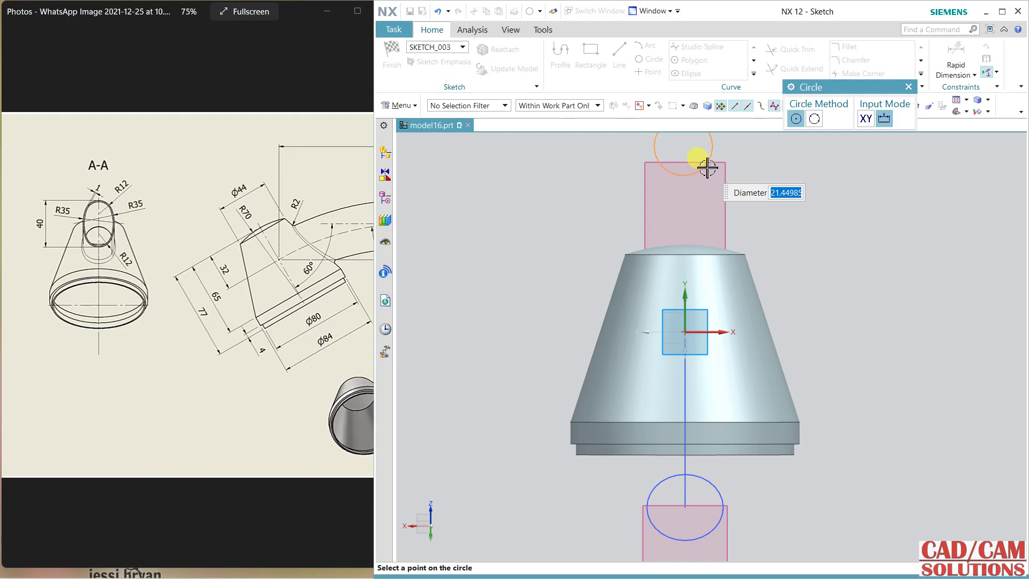
pyautogui.write('24')
pyautogui.press('Return')
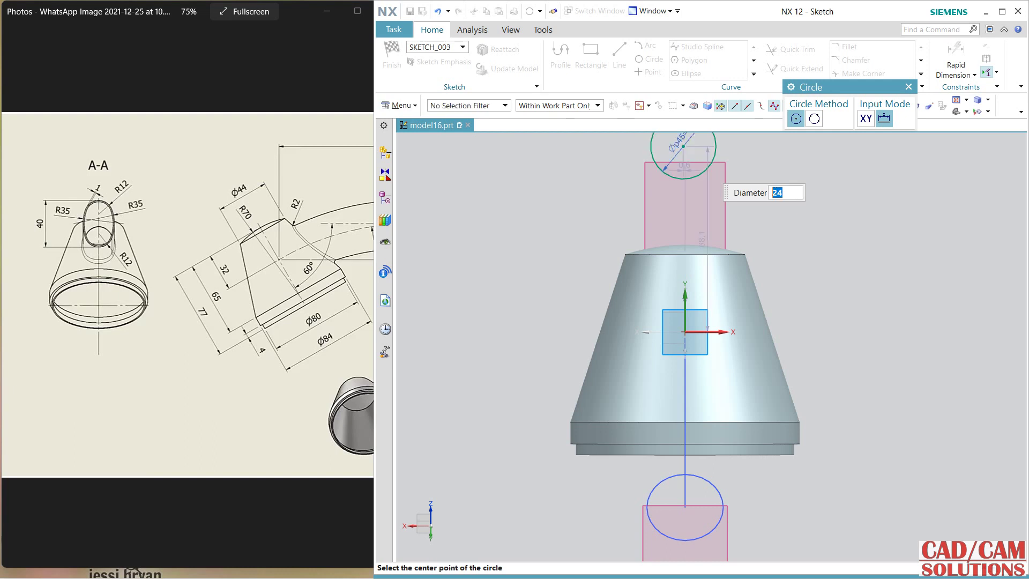
pyautogui.click(689, 244)
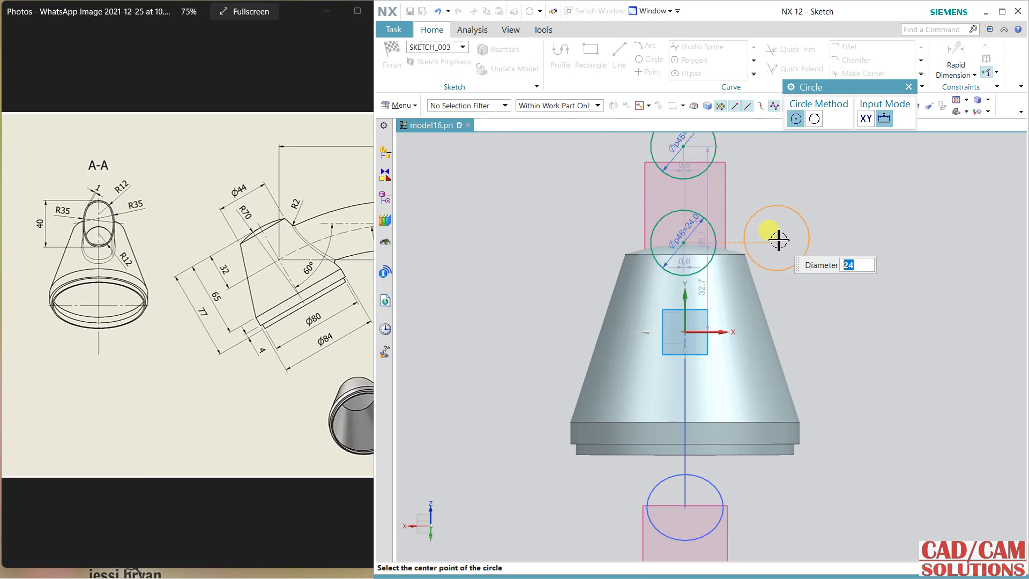
pyautogui.middleClick(777, 236)
# Constrain the two circle centres to align vertically and place the lower centre on the vertical sketch axis.
pyautogui.click(685, 243)
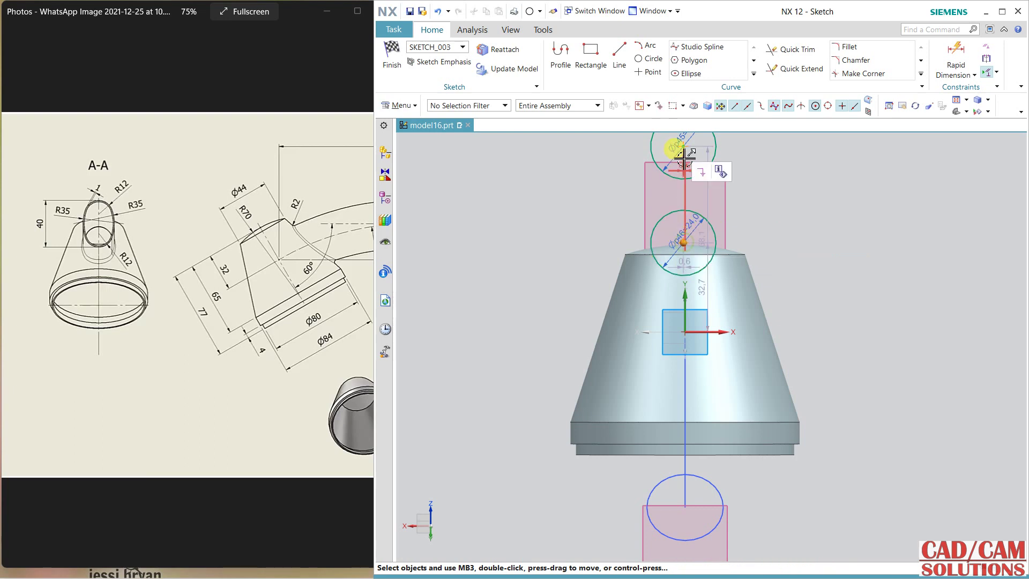
pyautogui.click(683, 147)
pyautogui.click(736, 130)
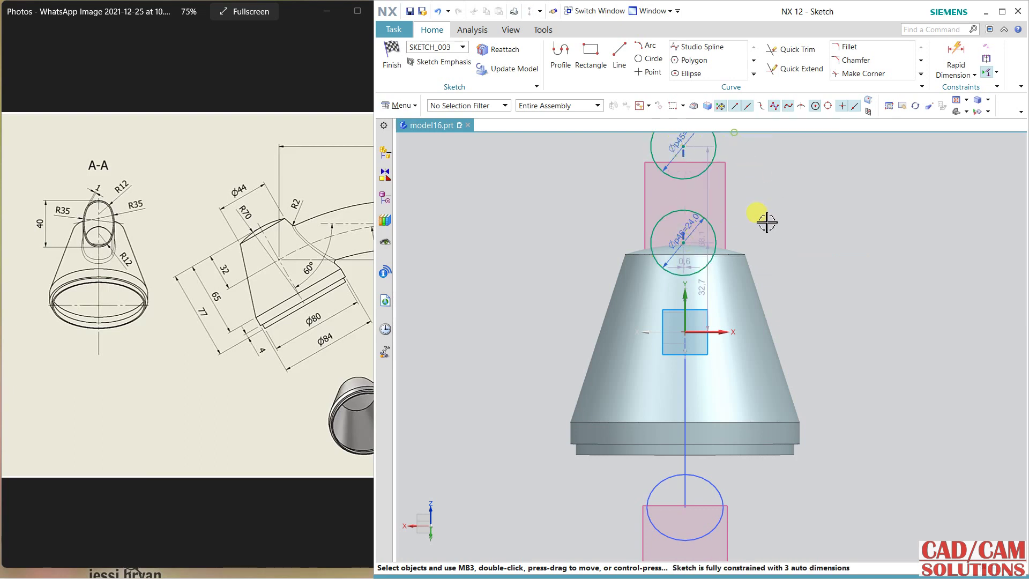
pyautogui.click(684, 243)
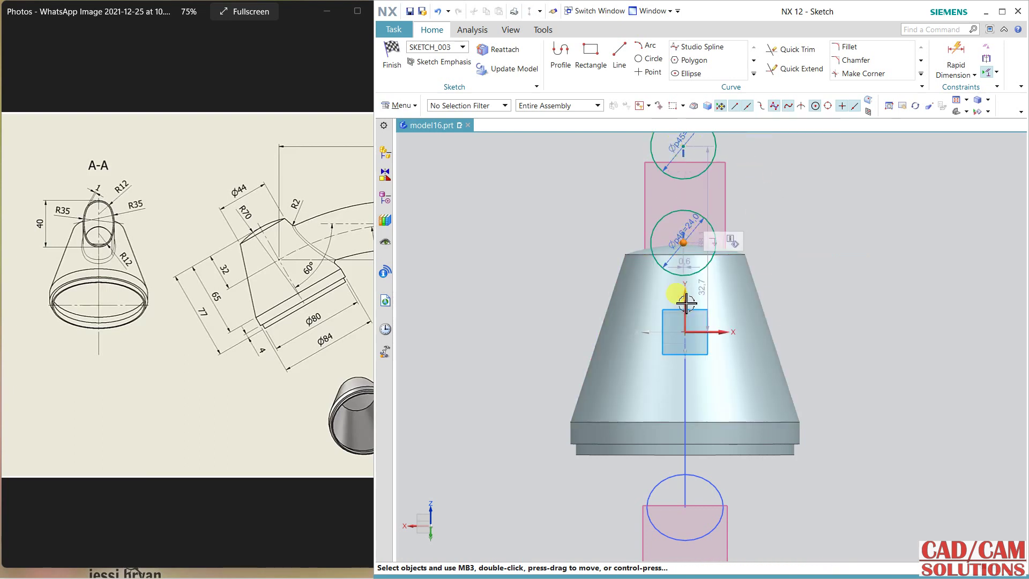
pyautogui.click(691, 301)
pyautogui.click(705, 282)
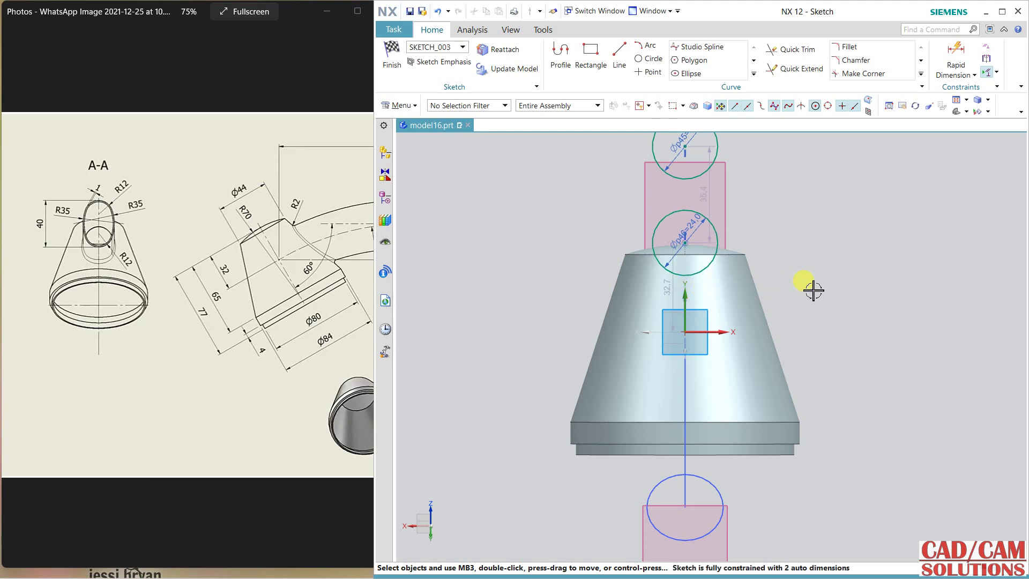
# Dimension the overall height across both circles from outer edge to outer edge and set it to 40 mm.
pyautogui.keyDown('shift'); pyautogui.moveTo(772, 224); pyautogui.dragTo(766, 292, button='middle'); pyautogui.keyUp('shift')
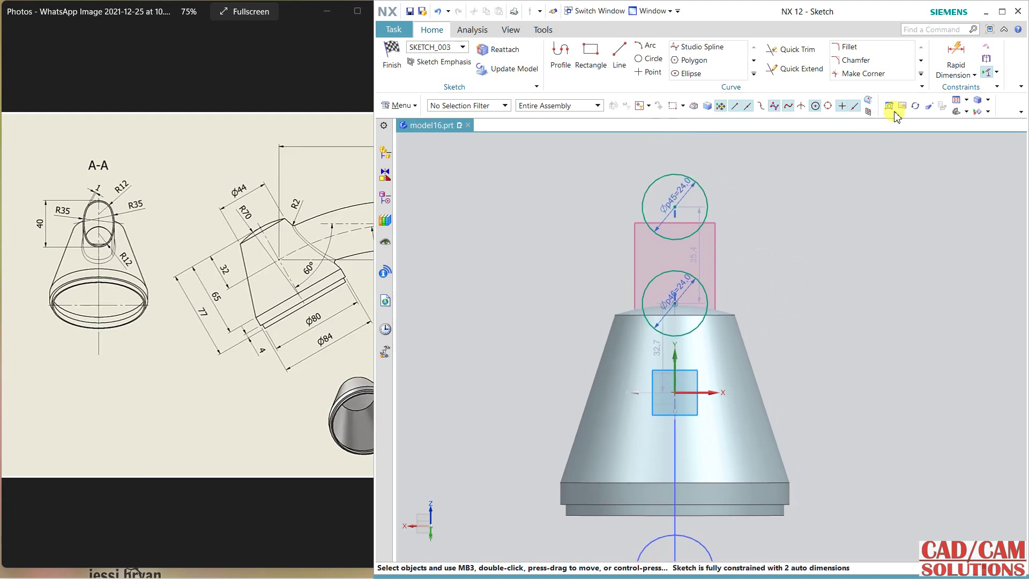
pyautogui.click(955, 60)
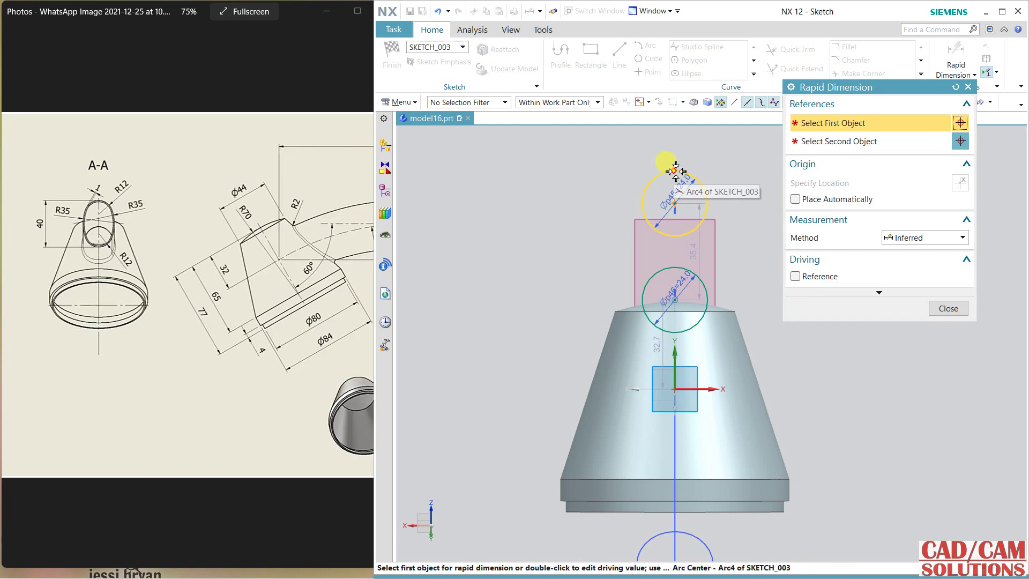
pyautogui.click(678, 172)
pyautogui.click(675, 332)
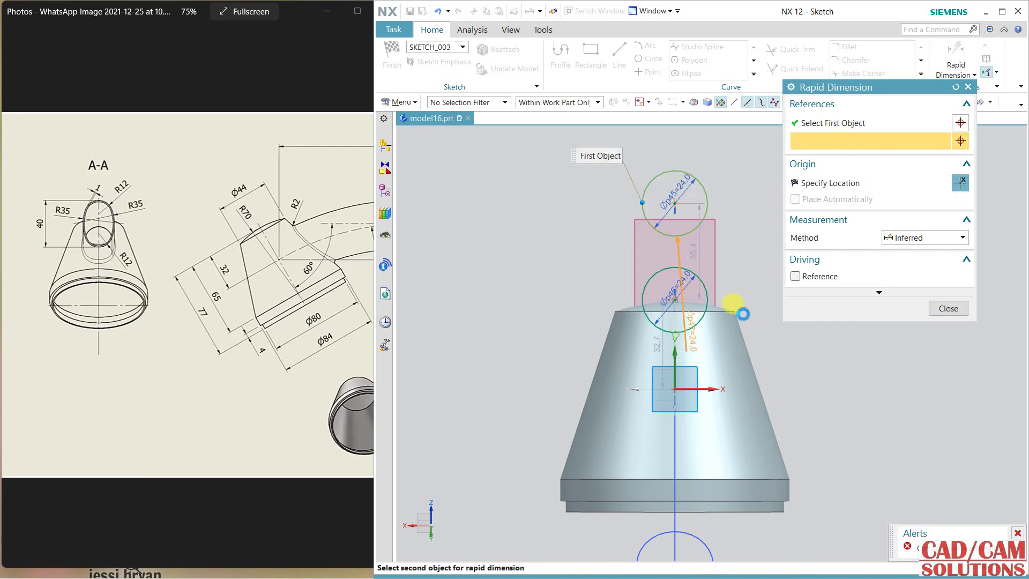
pyautogui.click(749, 225)
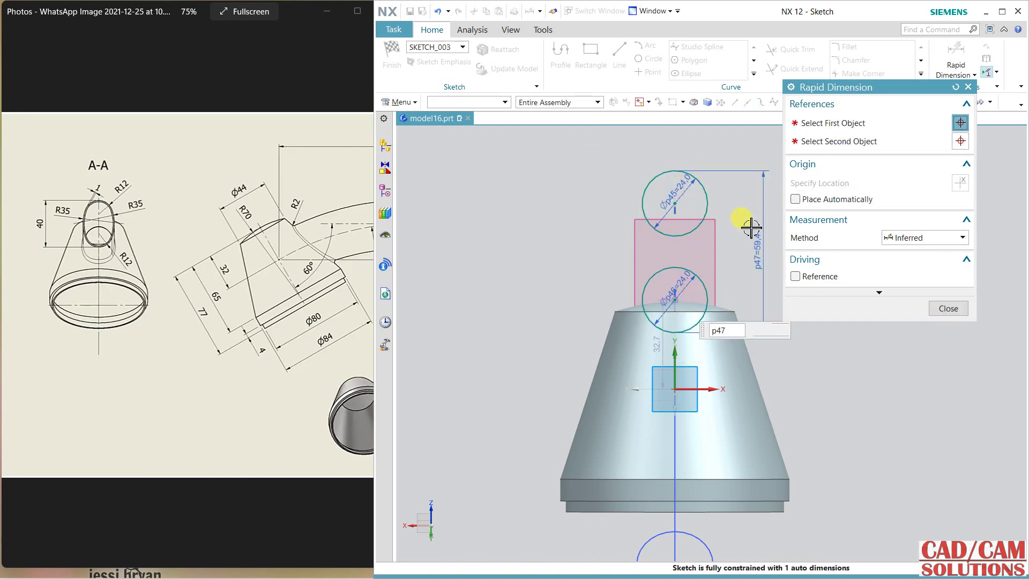
pyautogui.write('40')
pyautogui.press('Return')
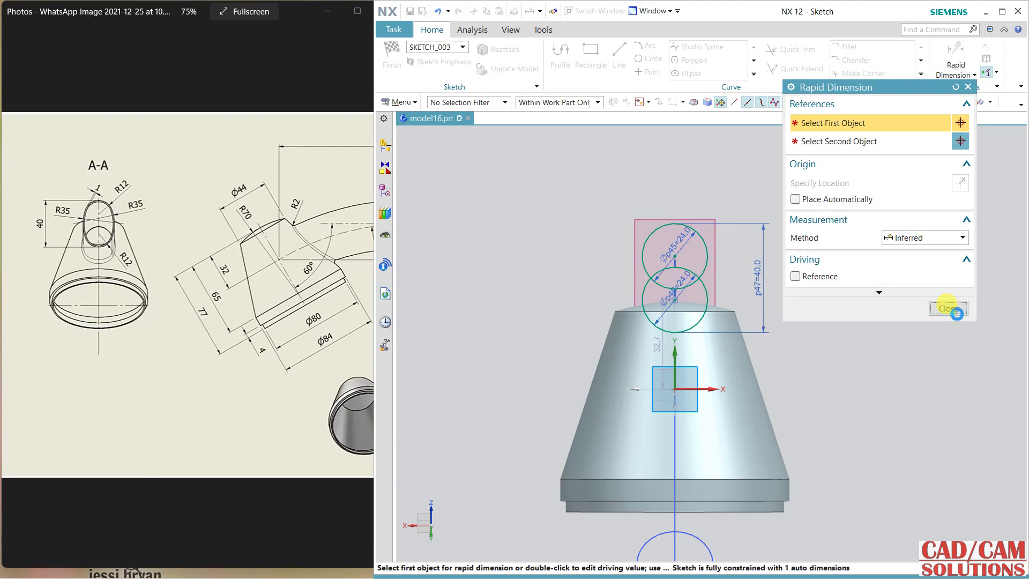
pyautogui.click(946, 308)
# Sketch two outward-bulging three-point arcs of about 23 mm radius, joining the upper and lower circles on each side.
pyautogui.click(649, 46)
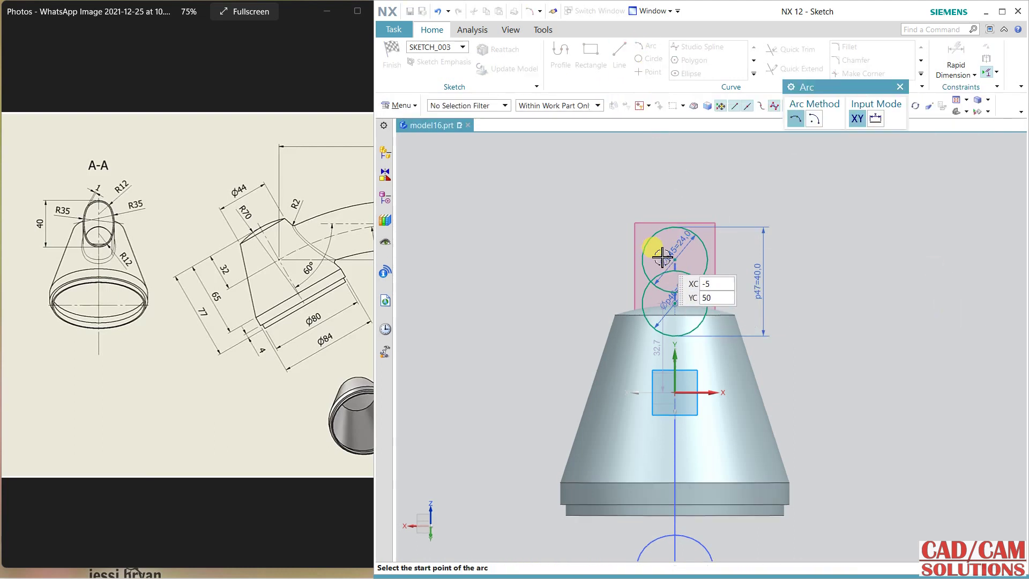
pyautogui.scroll(2, 653, 239)
pyautogui.click(641, 266)
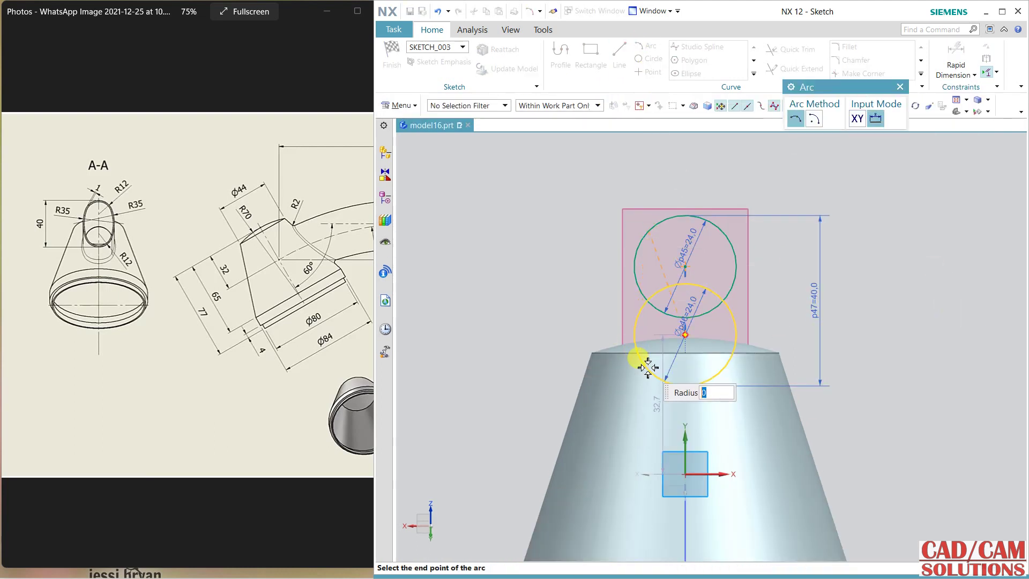
pyautogui.click(640, 363)
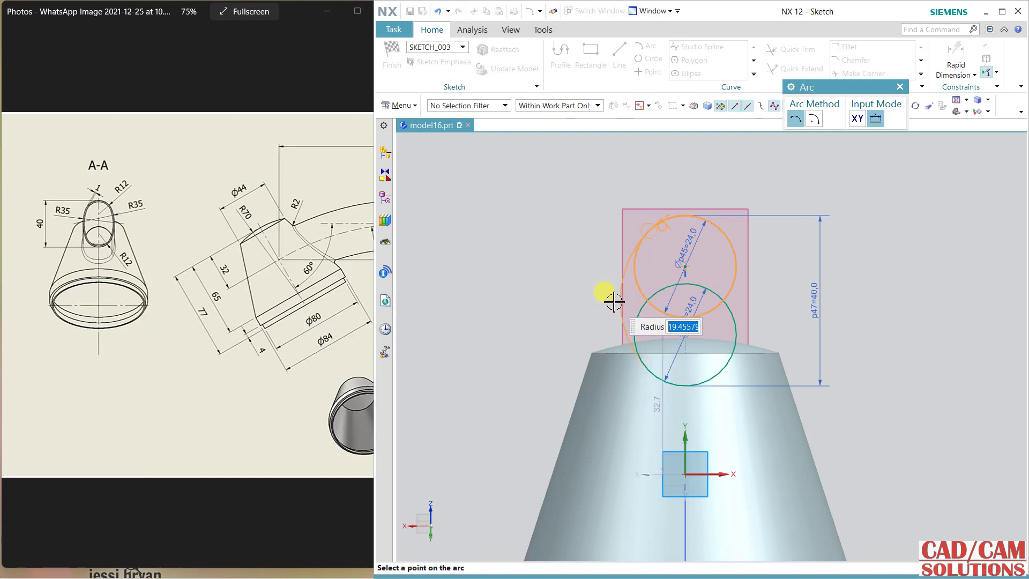
pyautogui.click(615, 299)
pyautogui.click(717, 228)
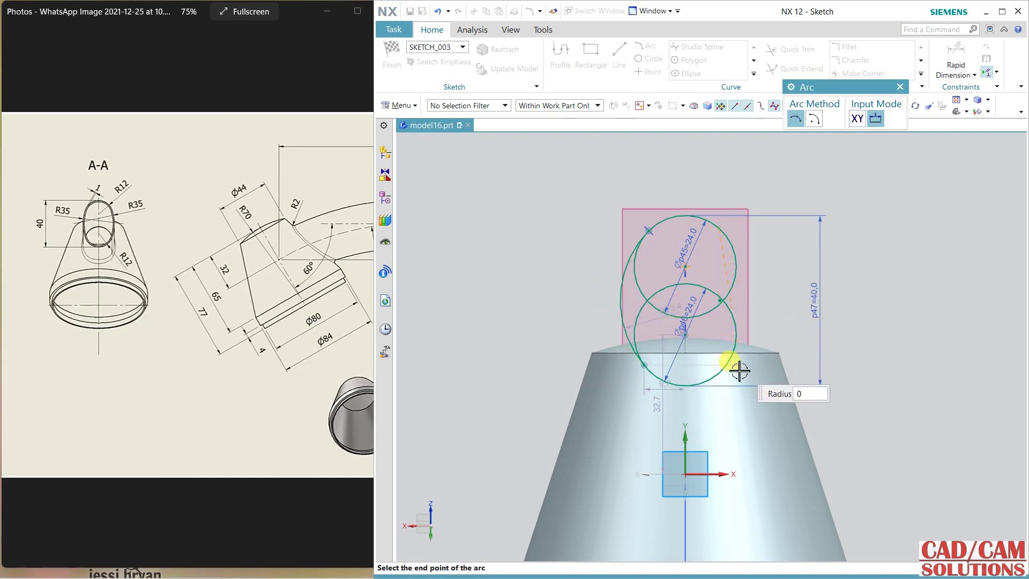
pyautogui.click(721, 366)
pyautogui.click(747, 296)
pyautogui.scroll(2, 856, 271)
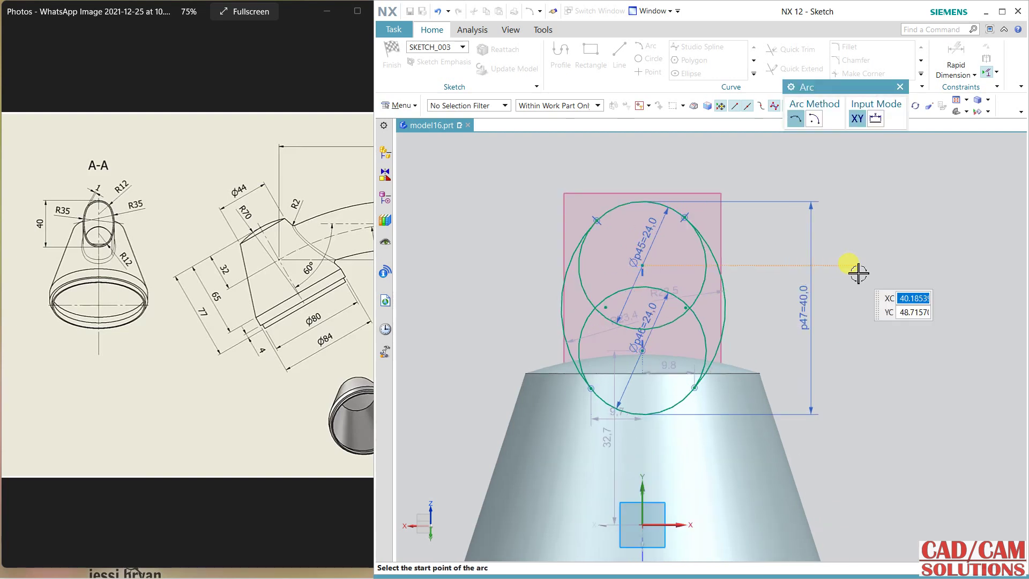
pyautogui.press('Escape')
# Set the radius of both side arcs to 35 mm, as in section A-A of the reference drawing.
pyautogui.doubleClick(714, 293)
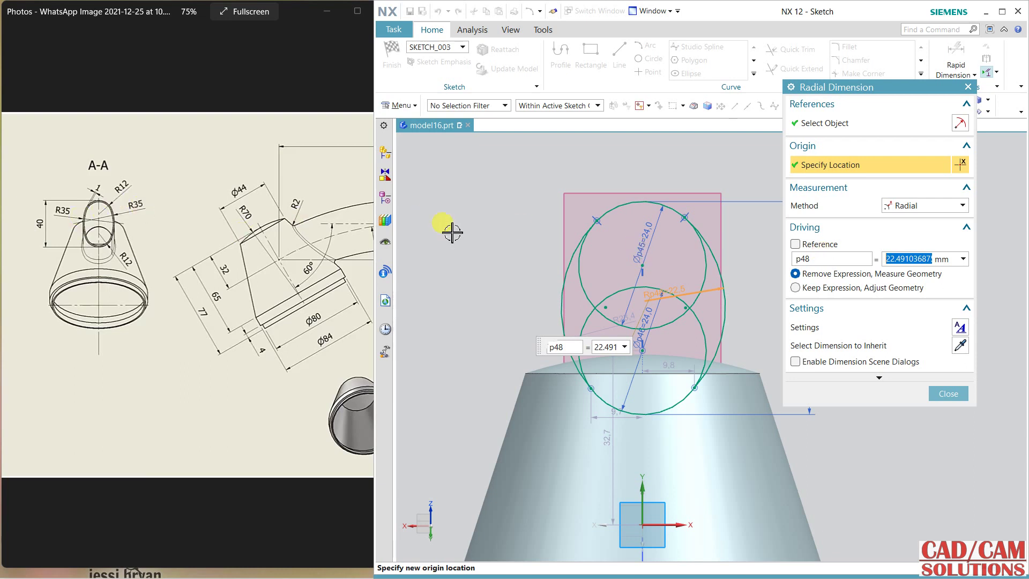
pyautogui.press('Return')
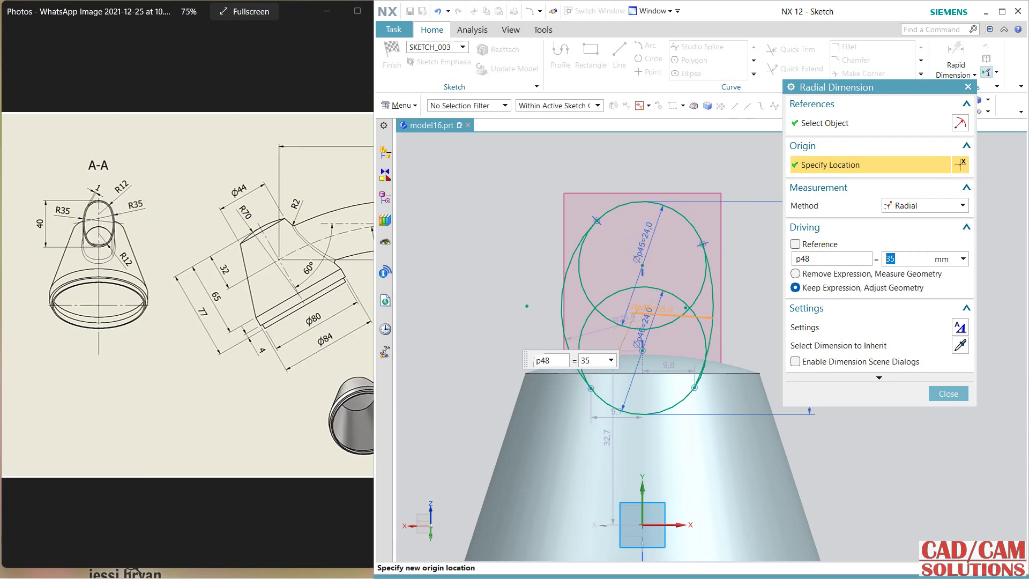
pyautogui.click(577, 337)
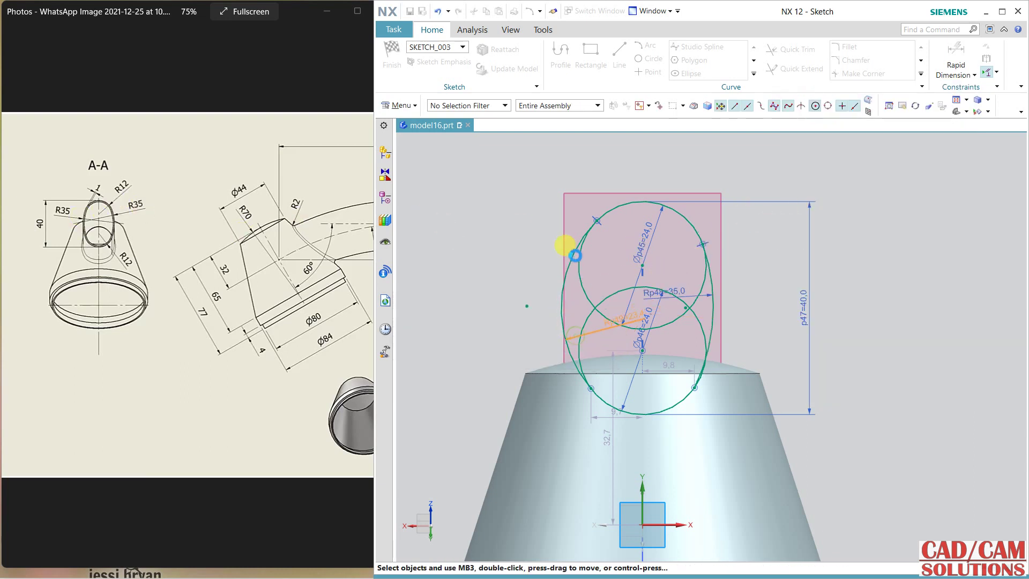
pyautogui.click(574, 252)
pyautogui.write('35')
pyautogui.press('Return')
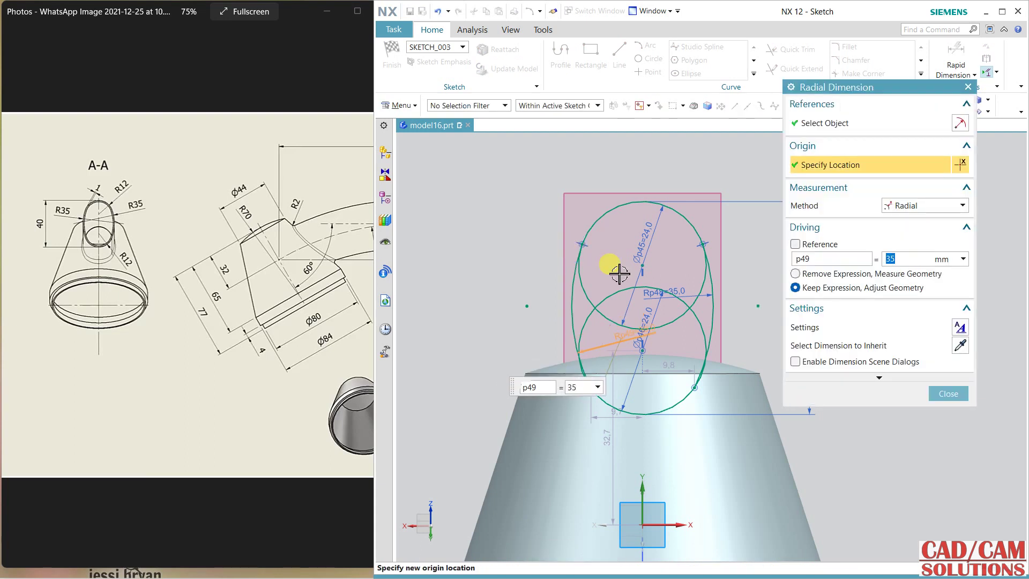
pyautogui.click(944, 397)
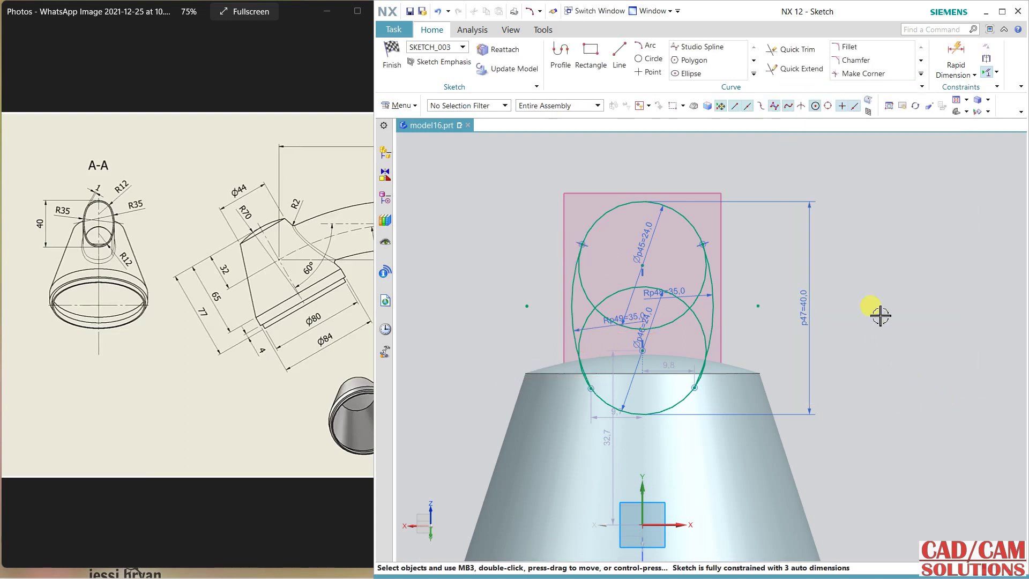
# Make the lower ends of both 35 mm side arcs tangent to the lower circle.
pyautogui.click(984, 51)
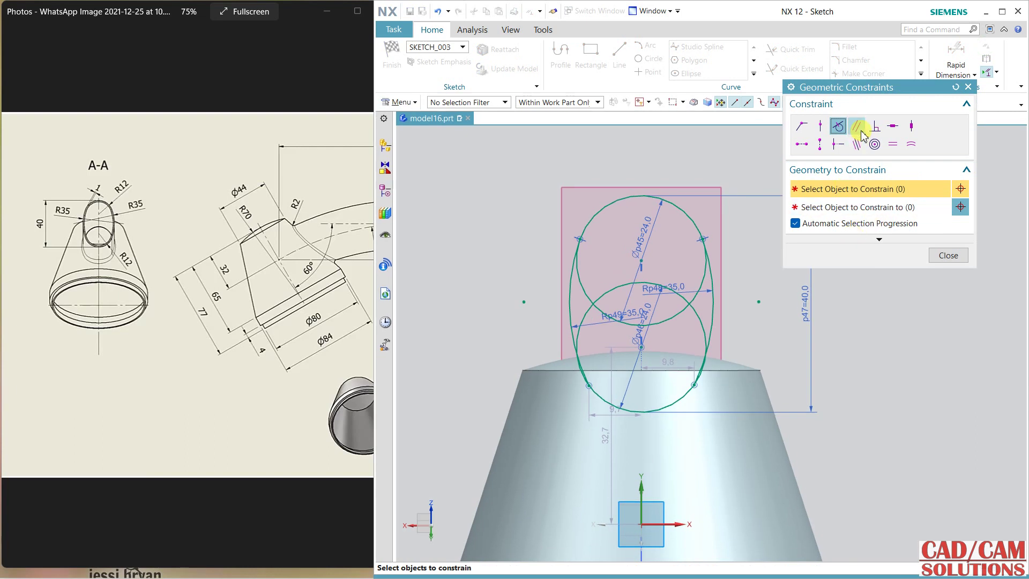
pyautogui.click(714, 316)
pyautogui.click(698, 351)
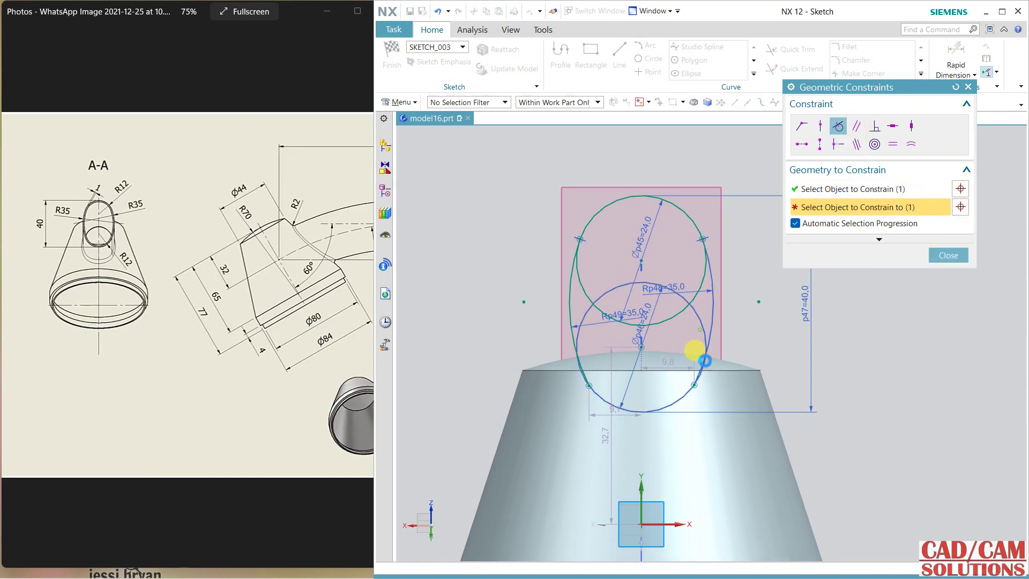
pyautogui.click(573, 319)
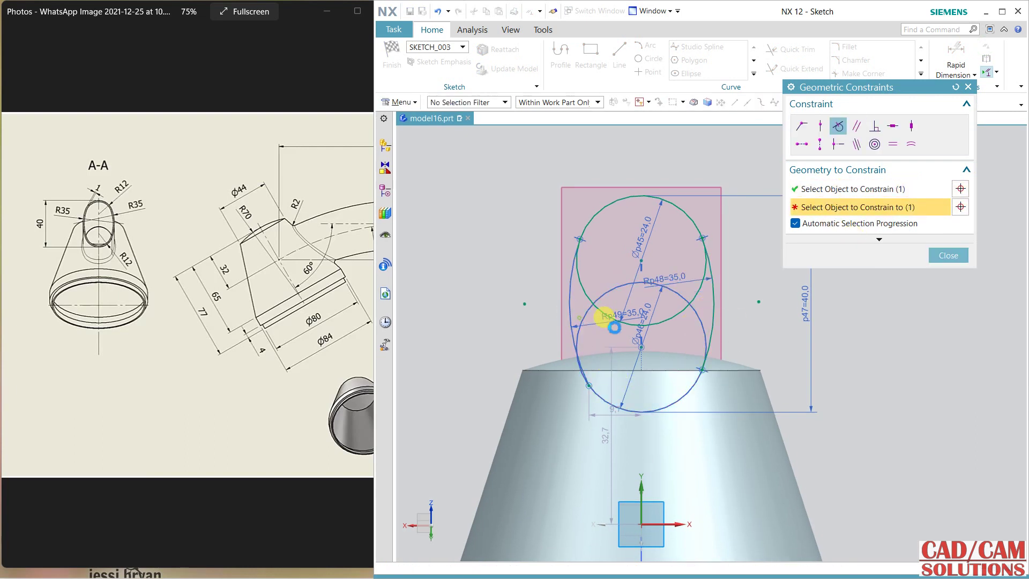
pyautogui.click(604, 315)
pyautogui.click(947, 256)
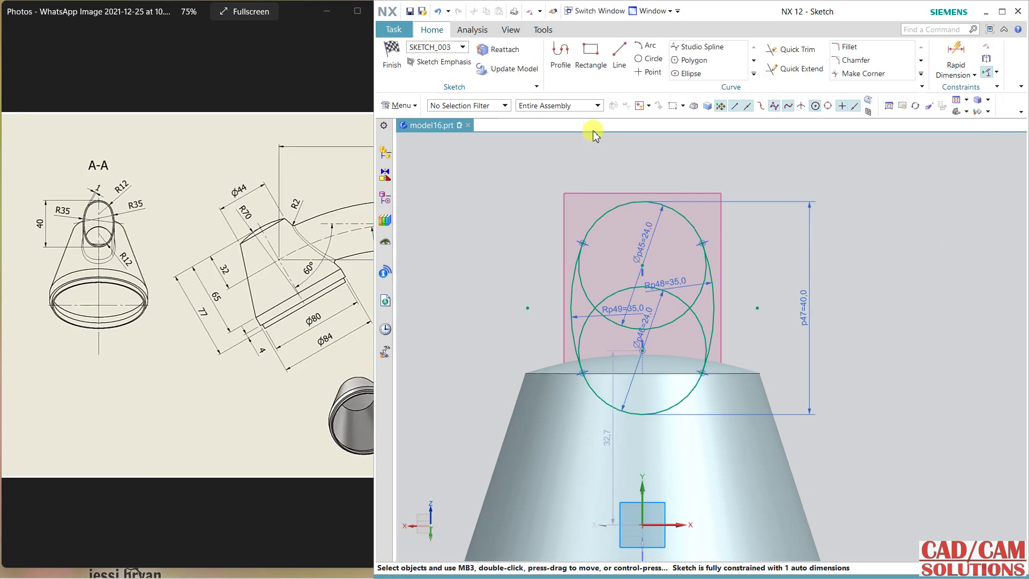
# Draw a vertical line from the upper circle's centre to the lower circle's centre.
pyautogui.click(619, 53)
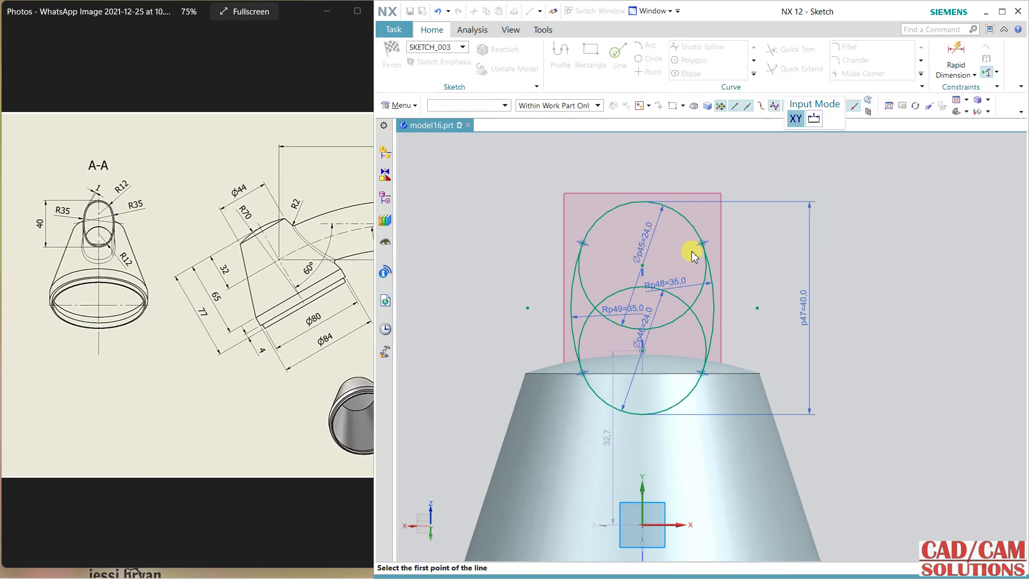
pyautogui.click(642, 265)
pyautogui.click(642, 350)
pyautogui.press('Escape')
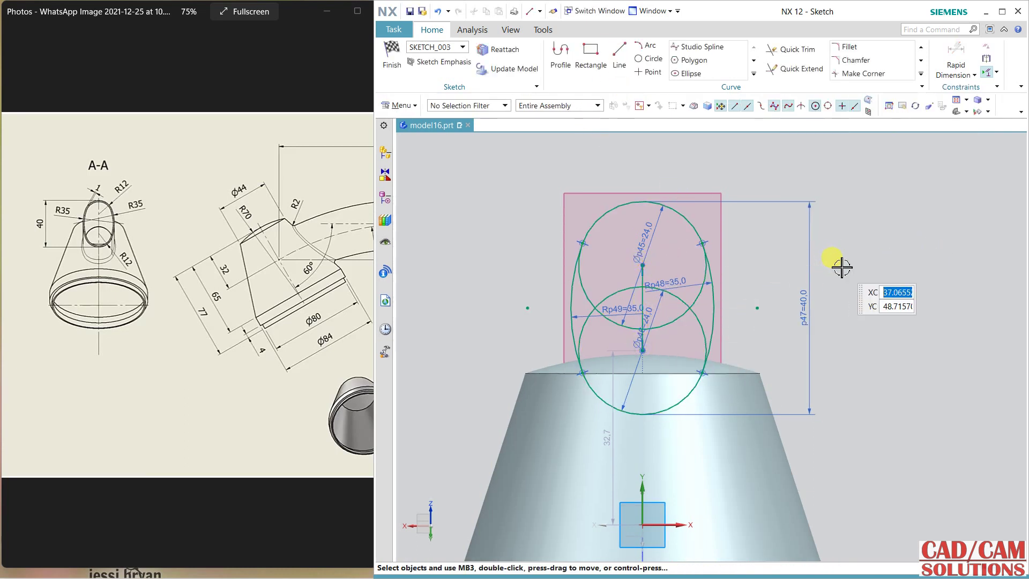
# Quick Trim the inner portions of both circles so that only the closed oval outline is left.
pyautogui.click(782, 50)
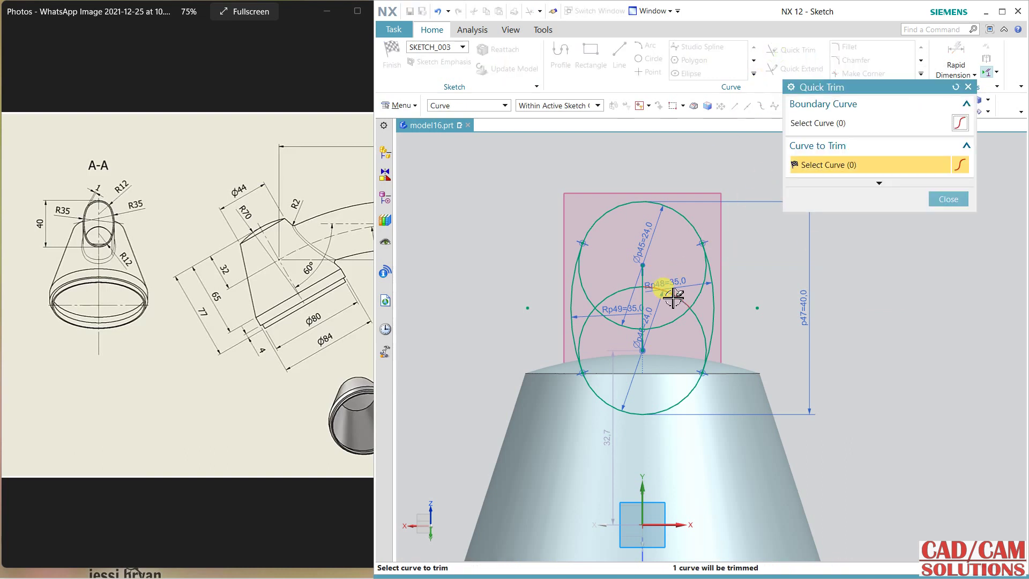
pyautogui.click(695, 315)
pyautogui.click(609, 305)
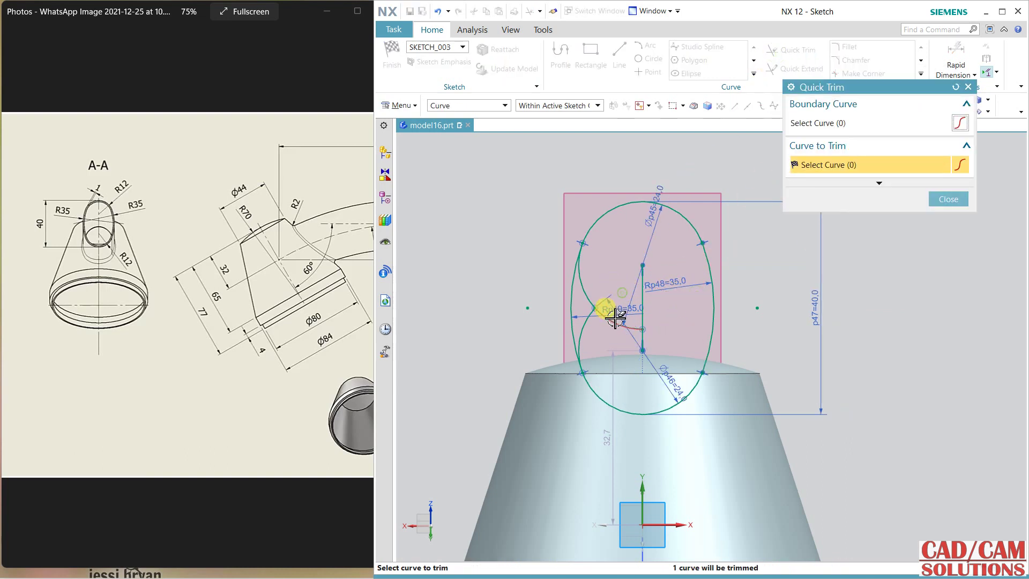
pyautogui.click(600, 302)
pyautogui.click(595, 320)
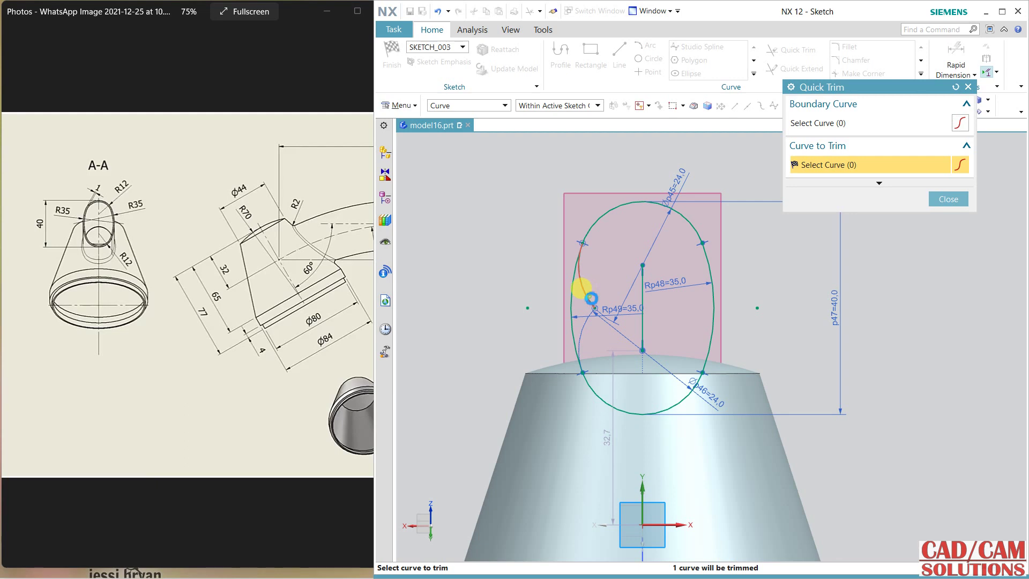
pyautogui.middleClick(809, 324)
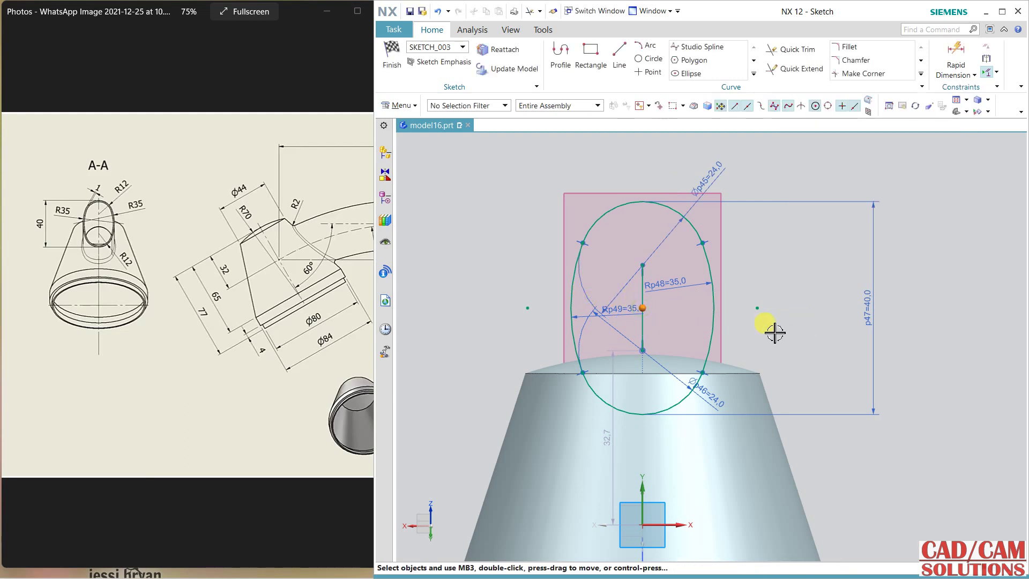
# Make the midpoint of the line between the circle centres coincident with the sketch origin, and finish the sketch.
pyautogui.moveTo(774, 328)
pyautogui.mouseDown(button='middle')
pyautogui.moveTo(792, 344)
pyautogui.moveTo(601, 481)
pyautogui.mouseUp(button='middle')
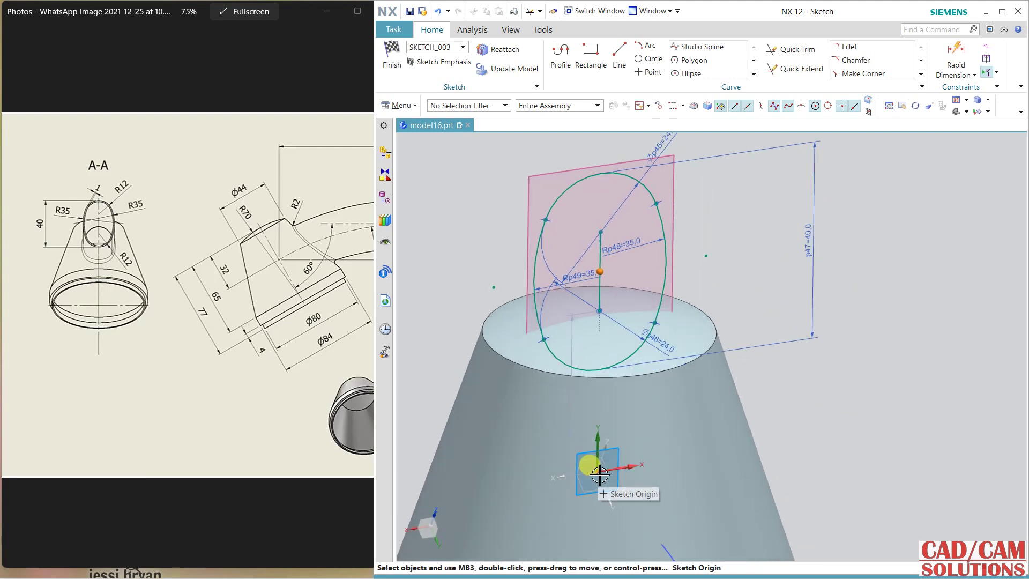
pyautogui.click(708, 461)
pyautogui.click(646, 453)
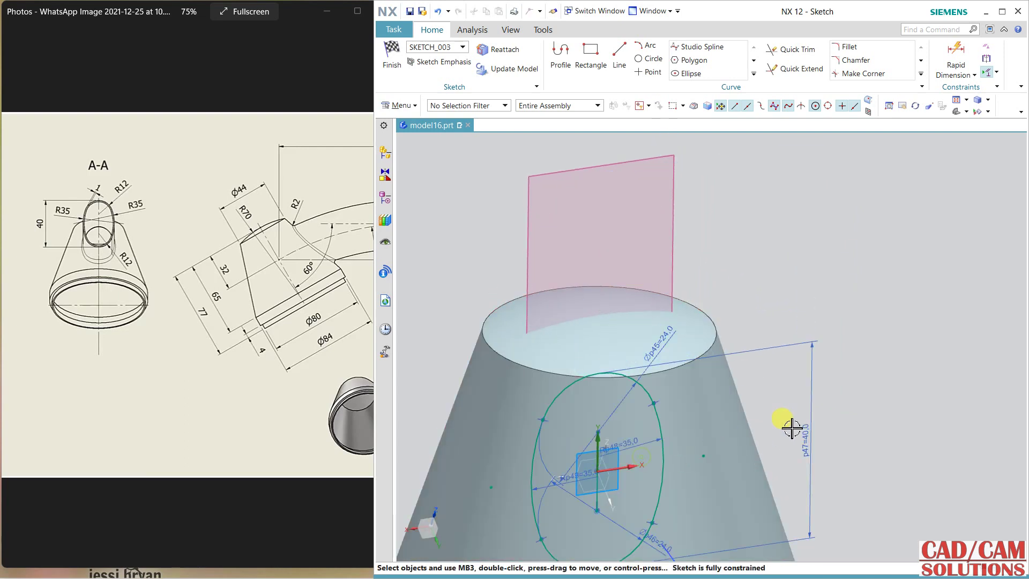
pyautogui.moveTo(873, 362)
pyautogui.mouseDown(button='middle')
pyautogui.moveTo(866, 333)
pyautogui.moveTo(874, 345)
pyautogui.mouseUp(button='middle')
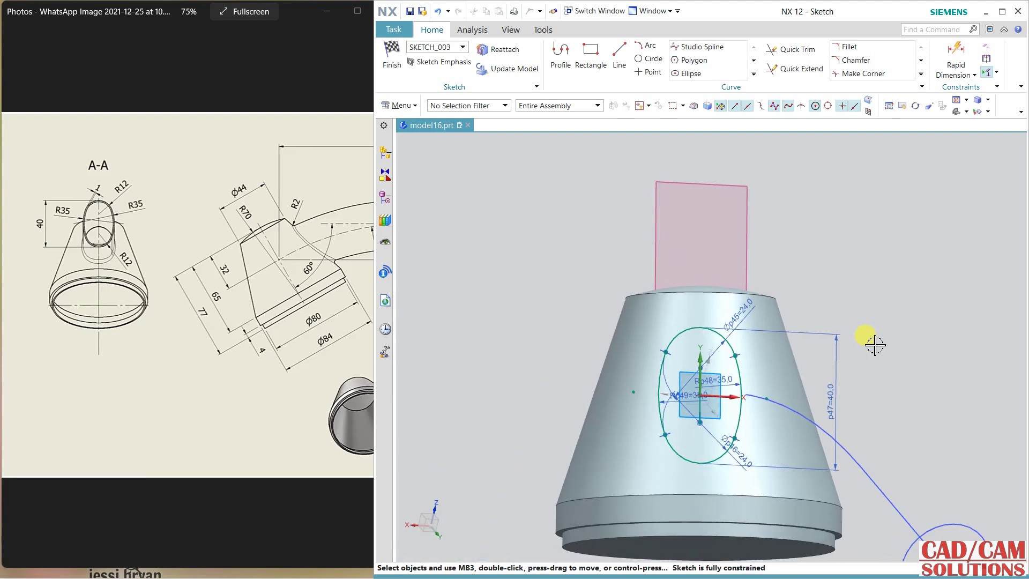
pyautogui.click(399, 66)
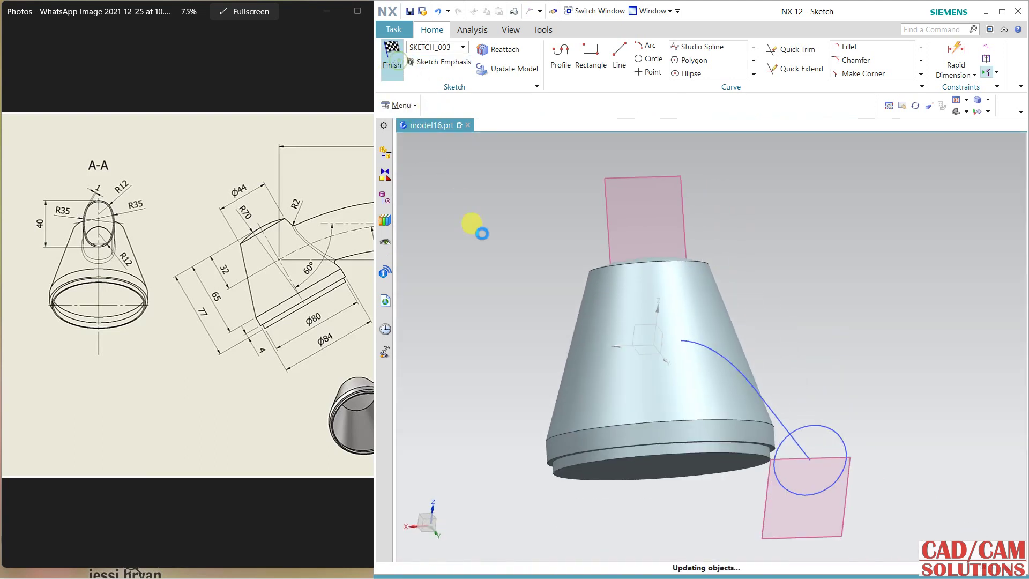
pyautogui.moveTo(478, 344); pyautogui.dragTo(496, 351, button='middle')
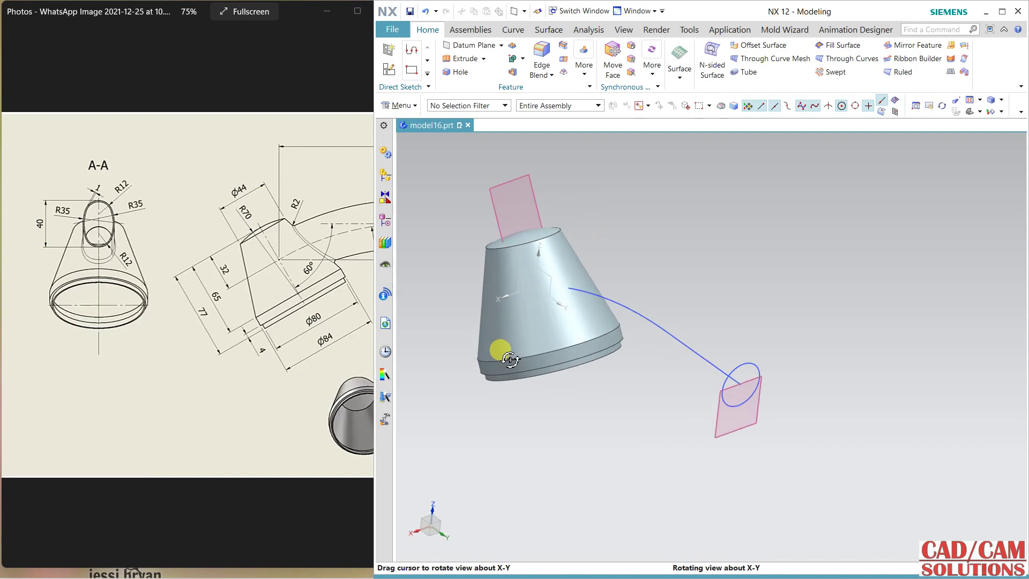
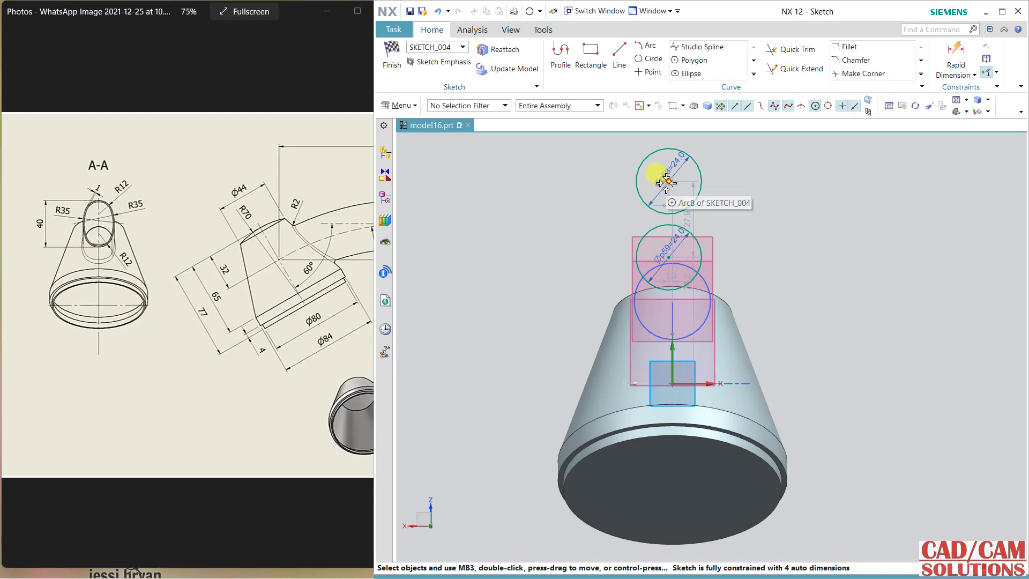
# In the new section sketch, align the centres of the two 24 mm circles vertically and put the lower centre on the vertical axis.
pyautogui.click(668, 182)
pyautogui.click(669, 258)
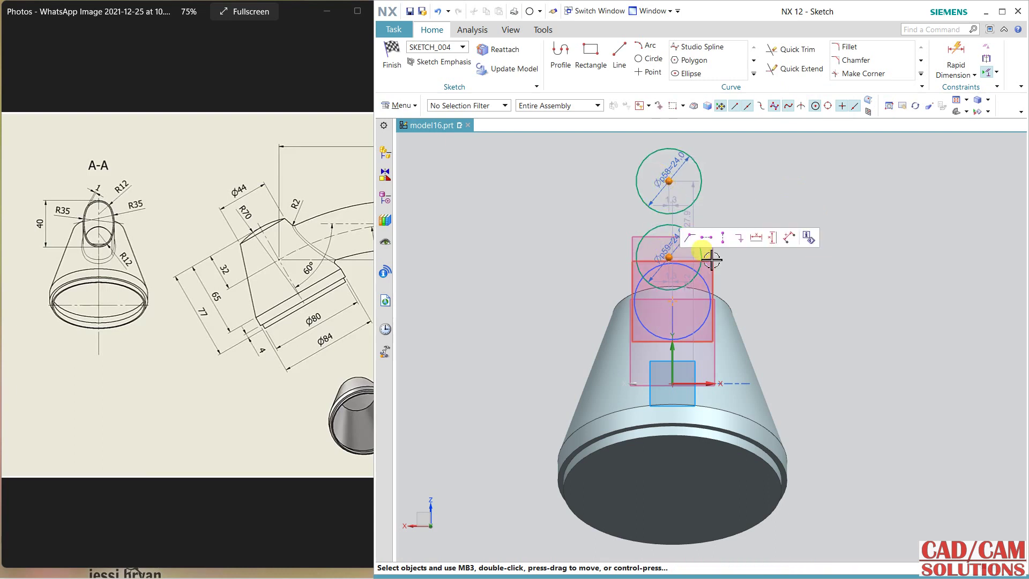
pyautogui.click(723, 237)
pyautogui.click(670, 258)
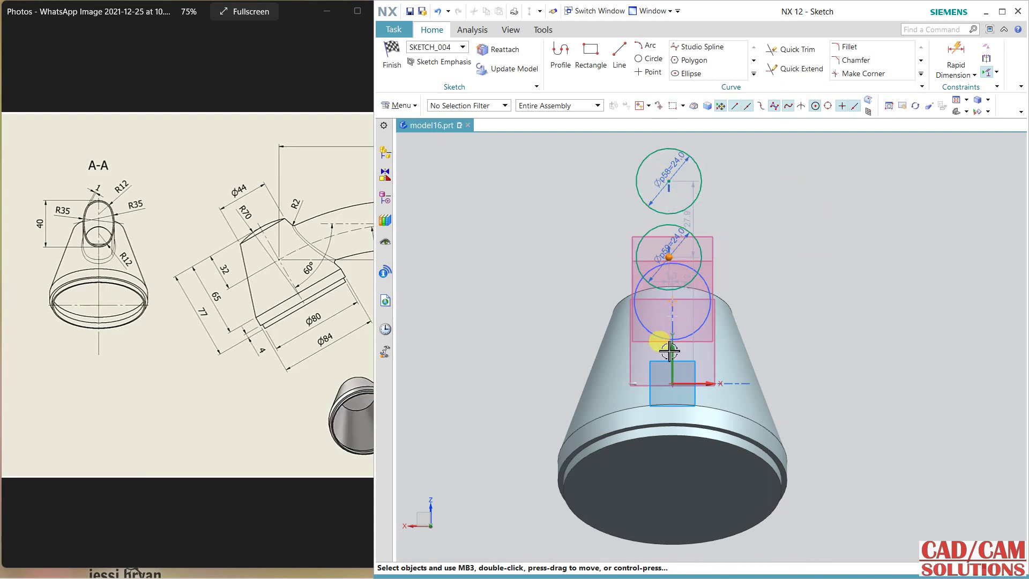
pyautogui.click(673, 353)
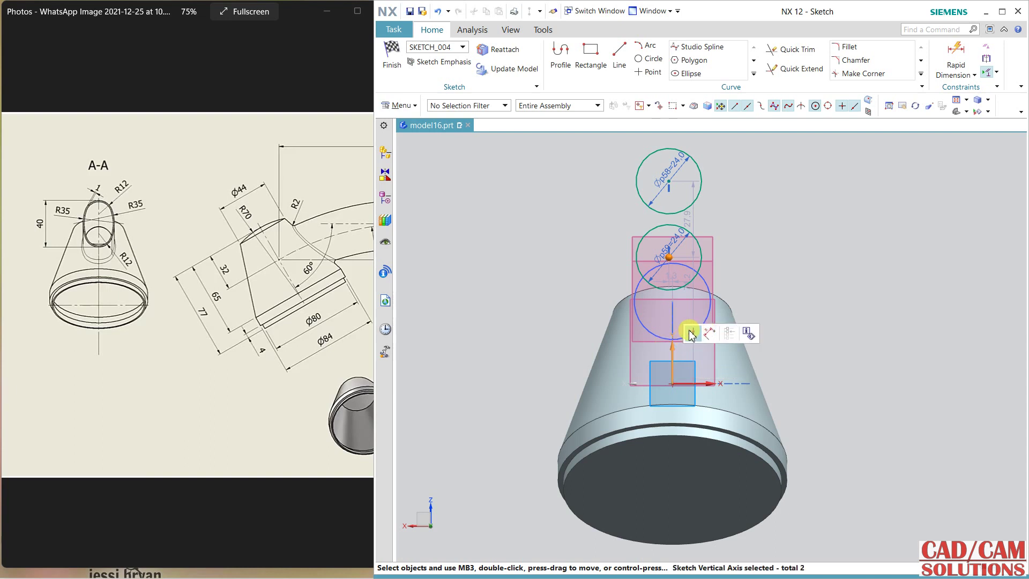
pyautogui.click(692, 333)
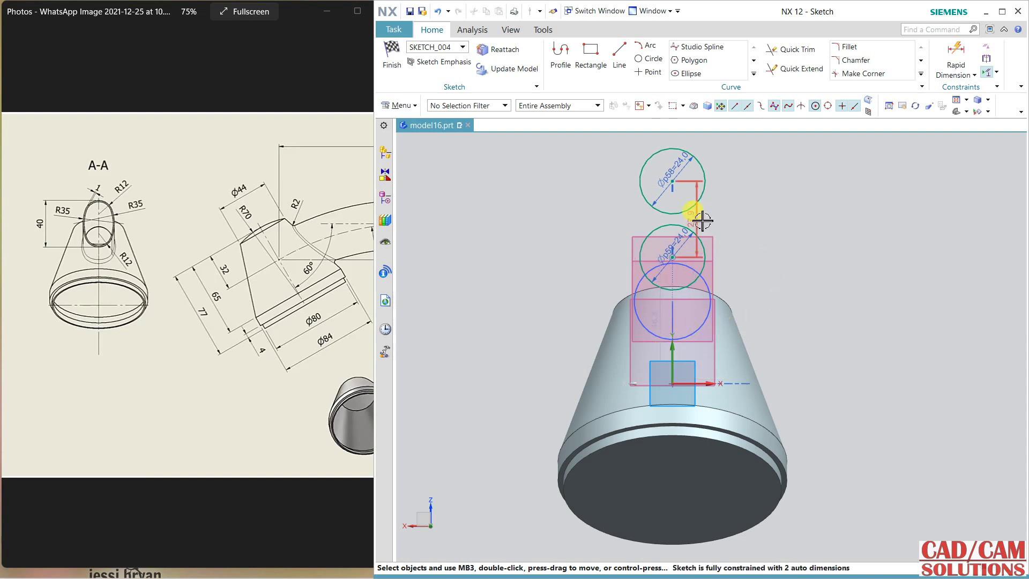
# Sketch a three-point arc of about 39 mm radius on each side of the new circles, bulging outward and joining upper to lower.
pyautogui.click(649, 45)
pyautogui.scroll(2, 638, 164)
pyautogui.click(644, 161)
pyautogui.click(640, 318)
pyautogui.click(629, 256)
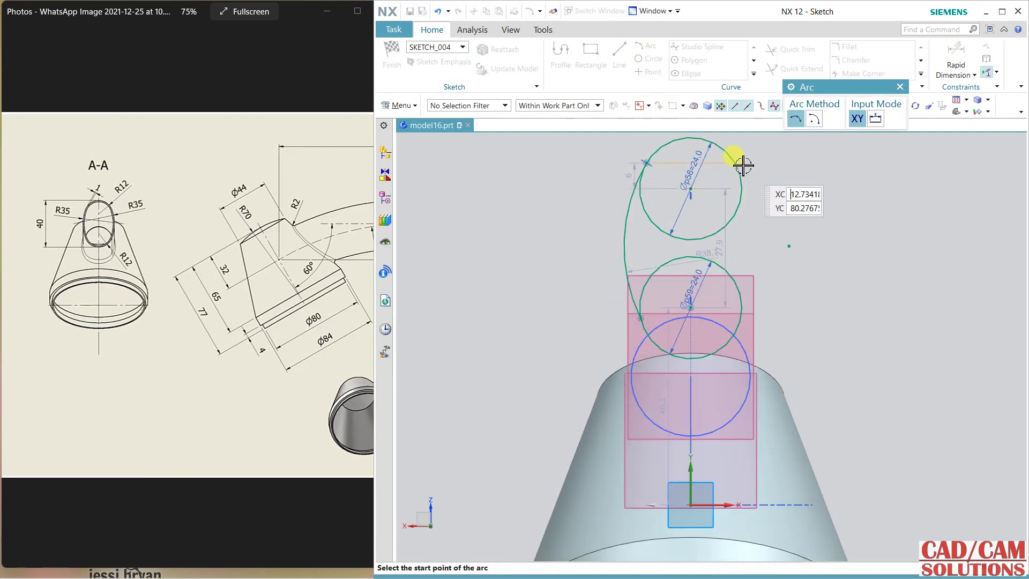
pyautogui.click(734, 161)
pyautogui.click(742, 321)
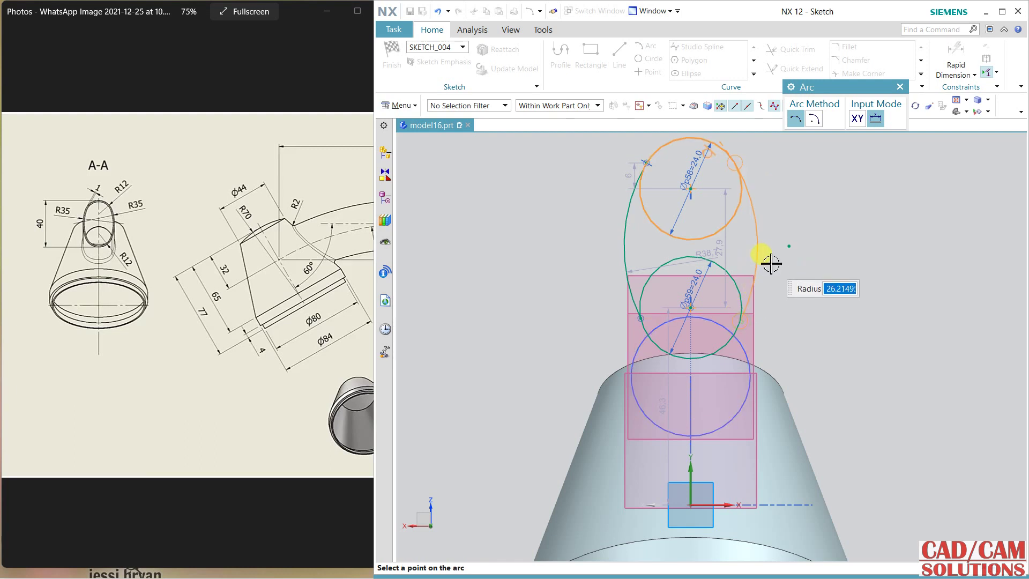
pyautogui.click(770, 263)
pyautogui.press('Escape')
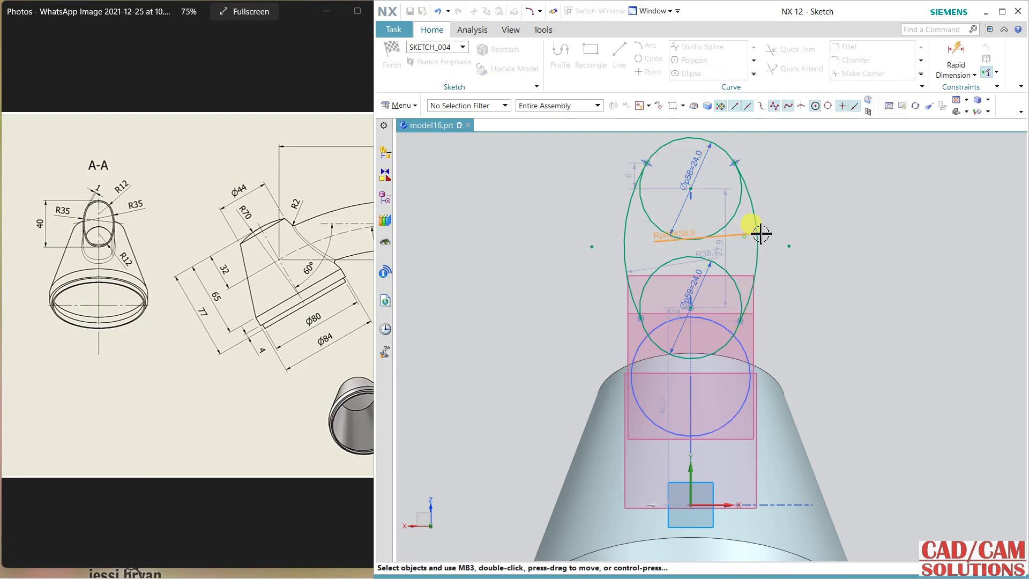
# Set the radius of both side arcs of the new section sketch to 35 mm.
pyautogui.doubleClick(757, 231)
pyautogui.write('35')
pyautogui.press('Return')
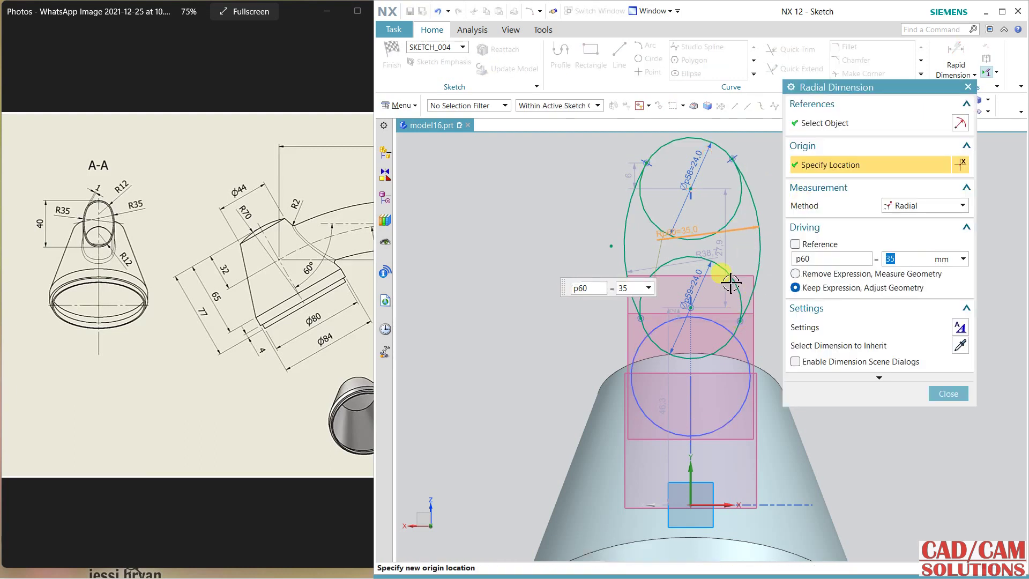
pyautogui.middleClick(641, 270)
pyautogui.doubleClick(645, 239)
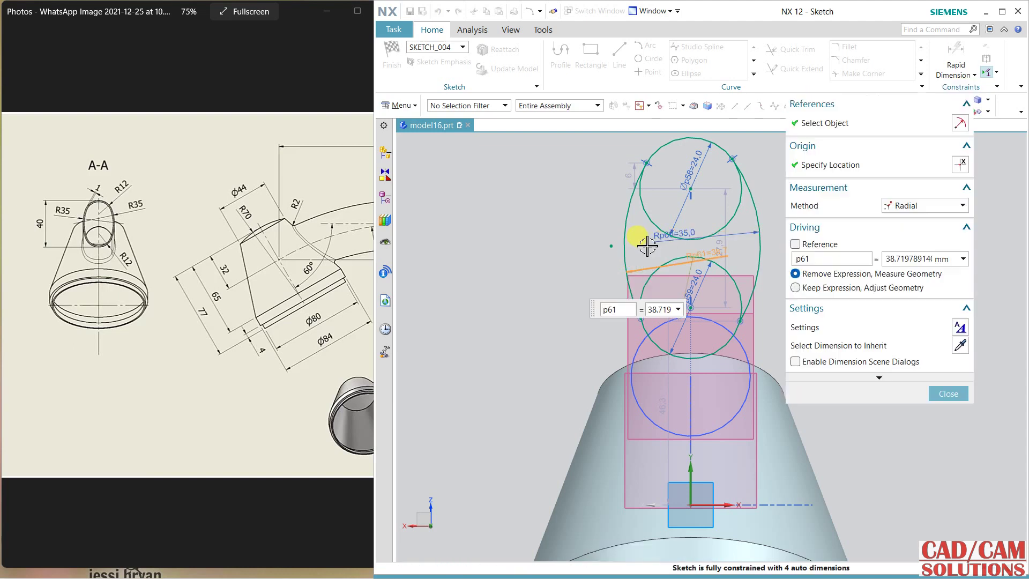
pyautogui.write('35')
pyautogui.press('Return')
pyautogui.middleClick(691, 276)
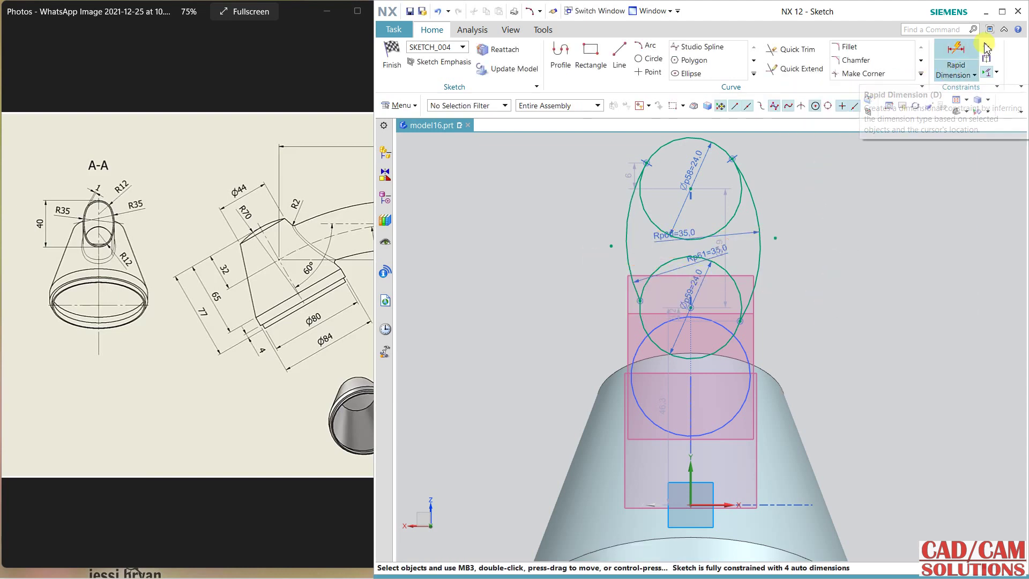
# Make each side arc tangent to the lower 24 mm circle with geometric constraints.
pyautogui.click(986, 72)
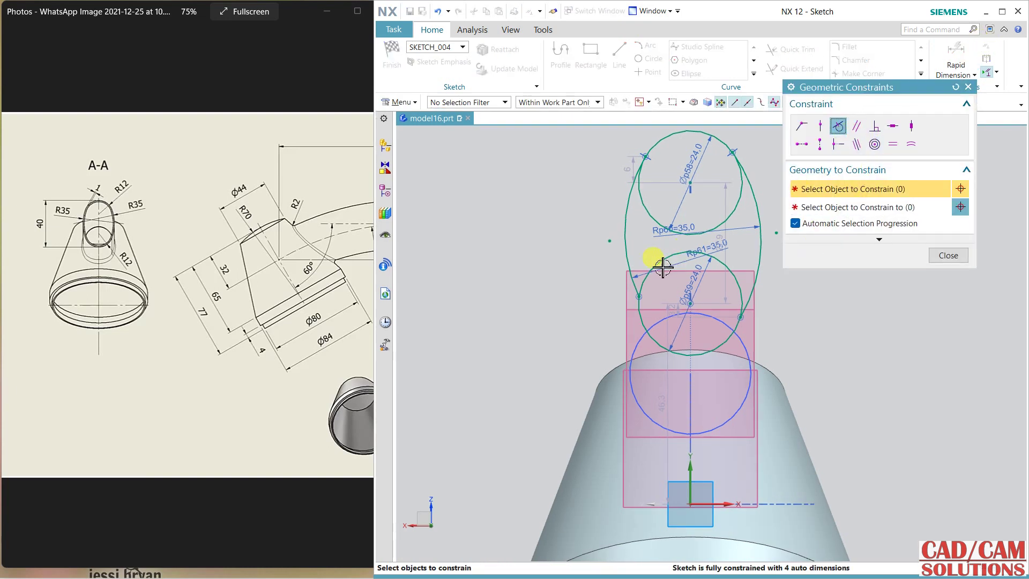
pyautogui.click(626, 249)
pyautogui.click(643, 323)
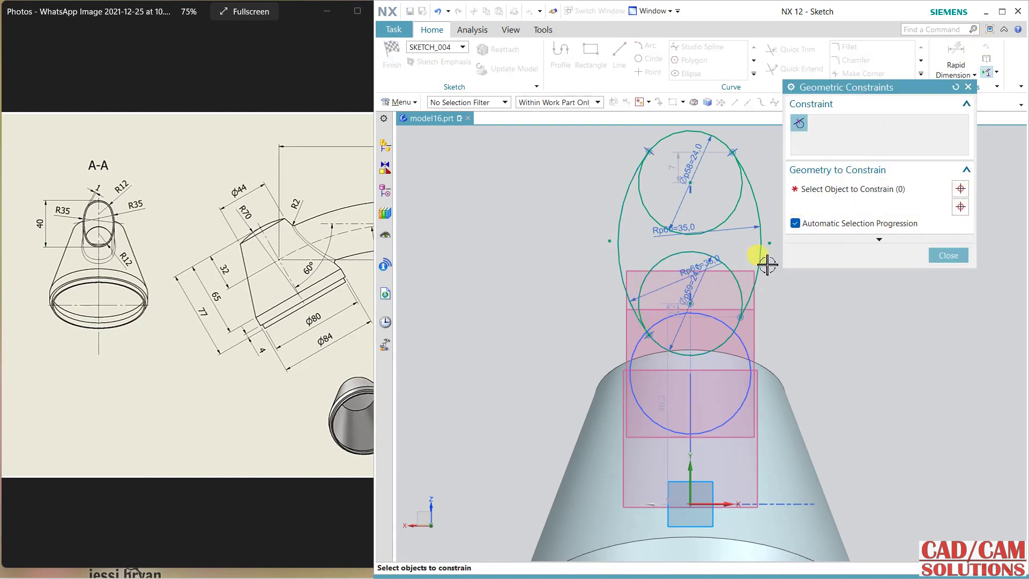
pyautogui.click(761, 261)
pyautogui.click(741, 320)
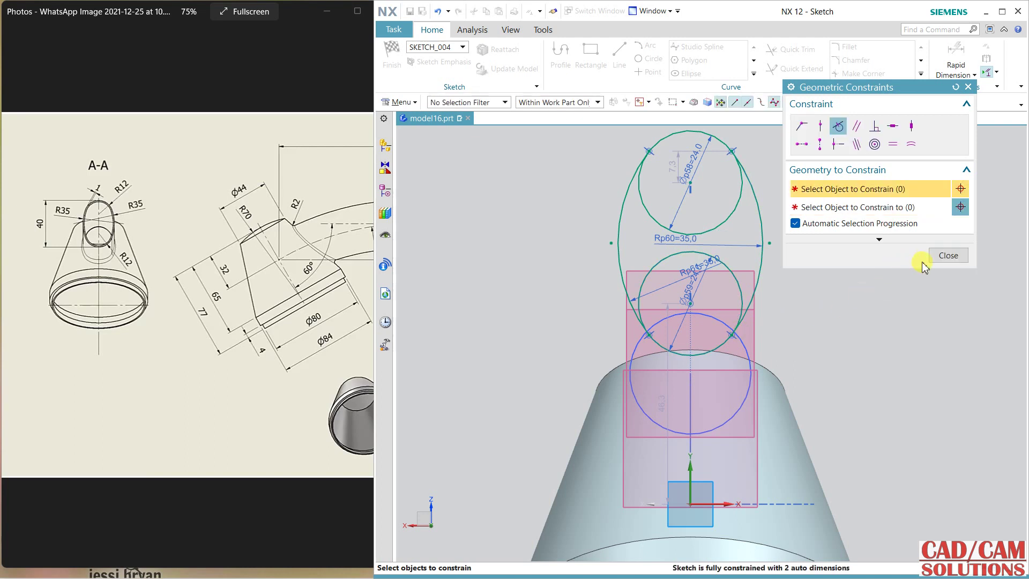
pyautogui.click(946, 256)
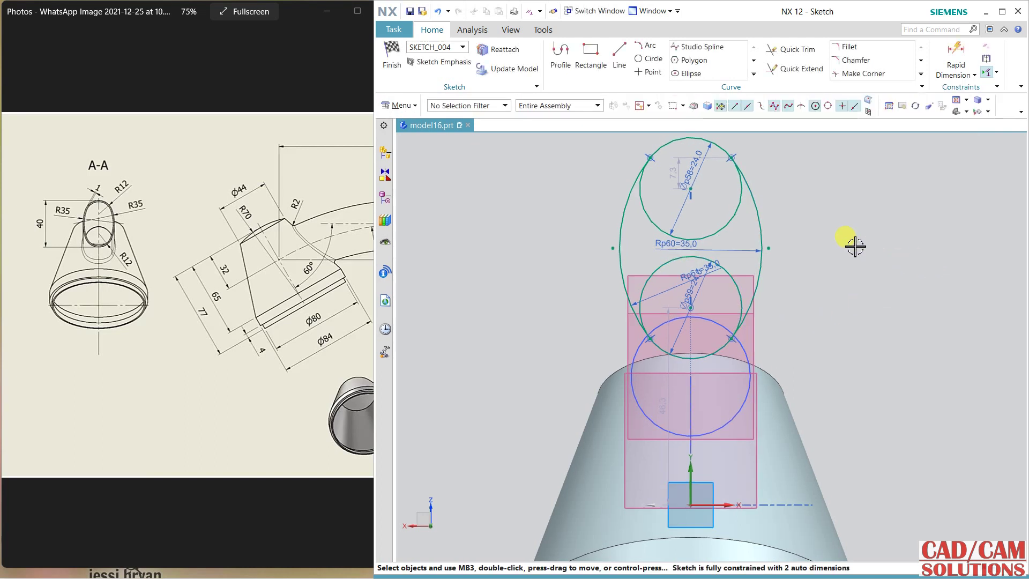
# Draw a line joining the centres of the upper and lower circles.
pyautogui.click(621, 58)
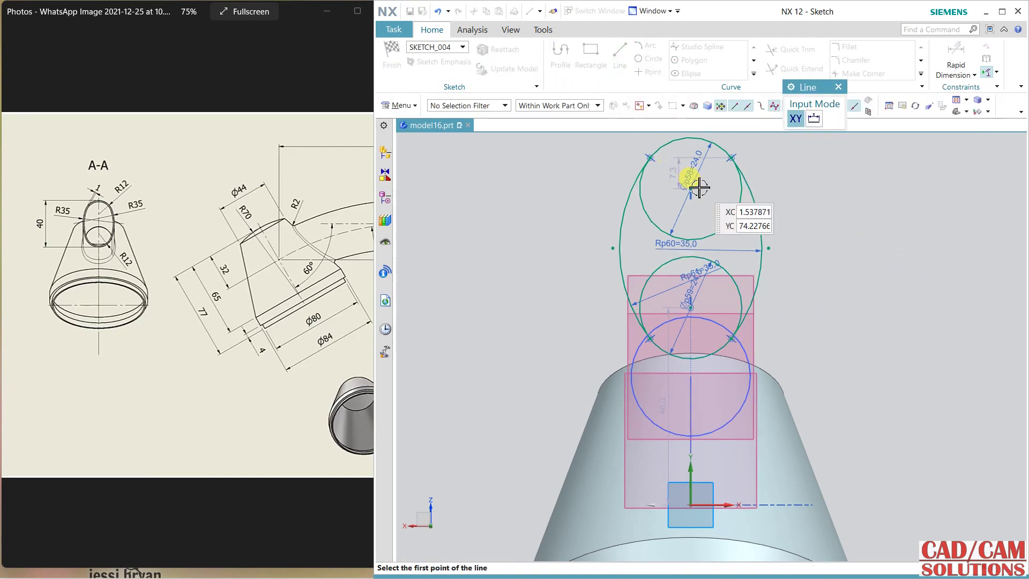
pyautogui.click(690, 189)
pyautogui.click(692, 306)
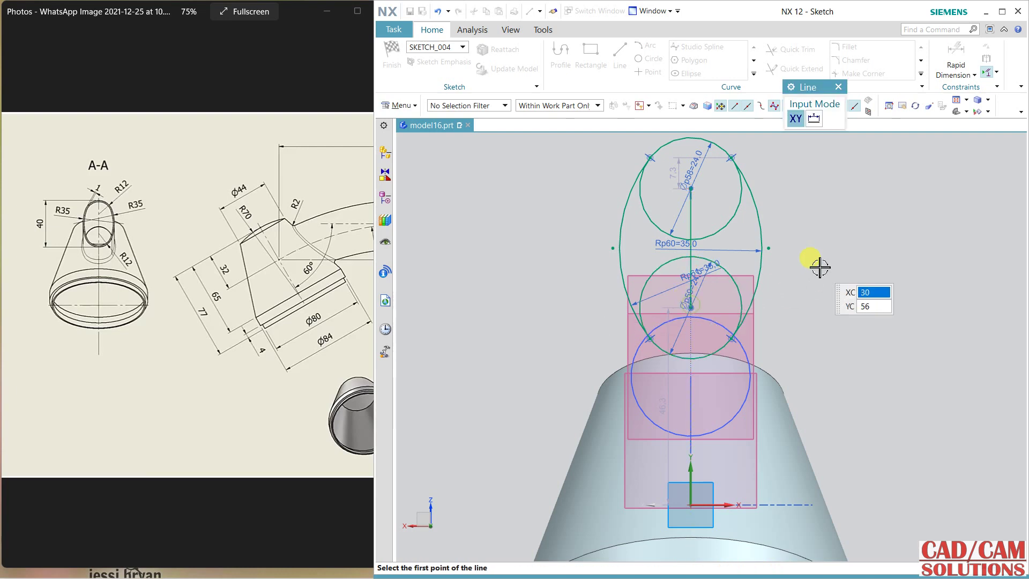
pyautogui.press('Escape')
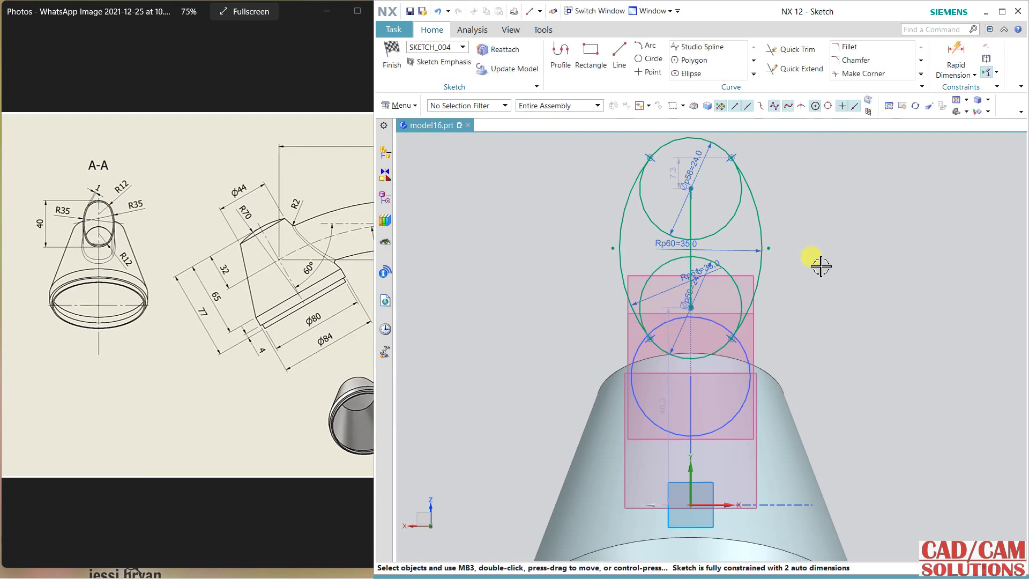
# Quick Trim the inner portions of the two circles, leaving only the closed oval outline around the centre line.
pyautogui.moveTo(821, 266)
pyautogui.keyDown('shift'); pyautogui.mouseDown(button='middle')
pyautogui.moveTo(809, 271)
pyautogui.moveTo(769, 251)
pyautogui.mouseUp(button='middle'); pyautogui.keyUp('shift')
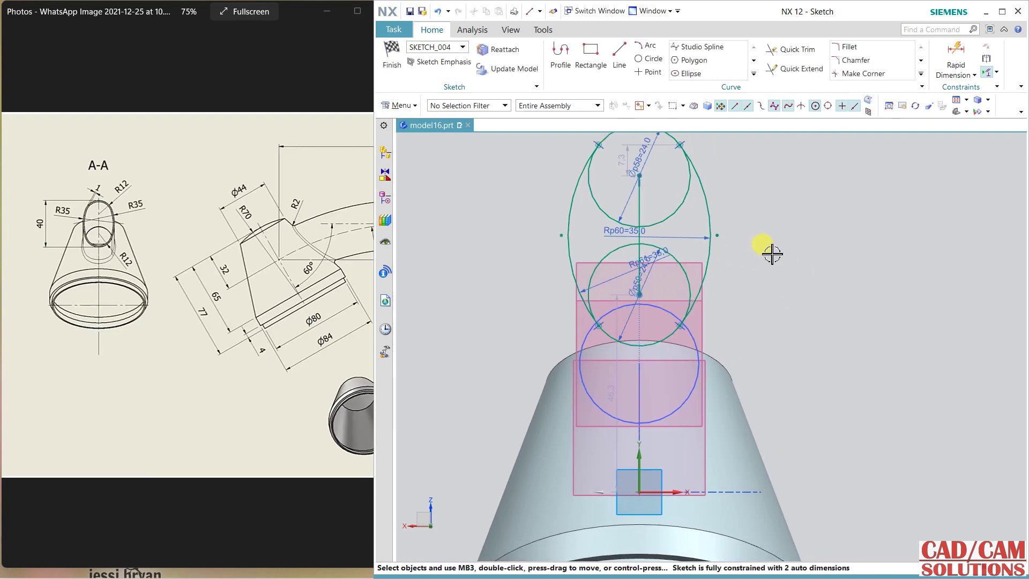
pyautogui.scroll(-1, 771, 254)
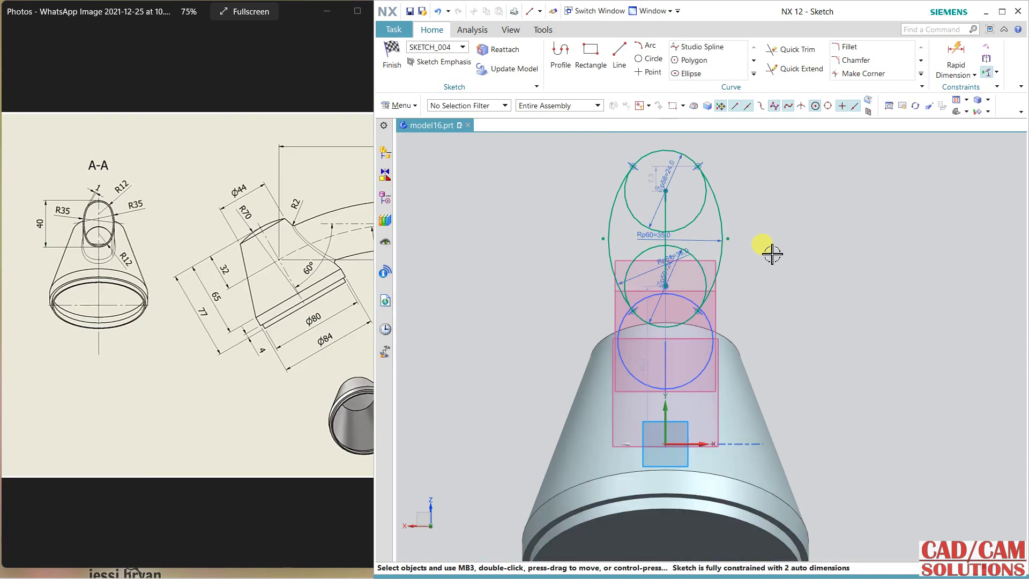
pyautogui.click(789, 50)
pyautogui.click(650, 224)
pyautogui.click(640, 252)
pyautogui.click(701, 261)
pyautogui.middleClick(803, 301)
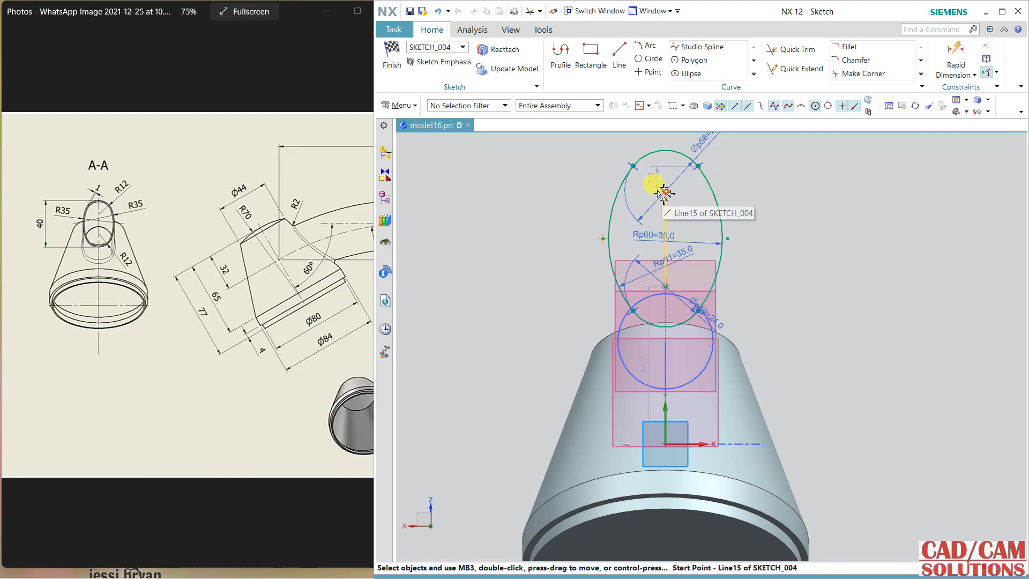
# Make the midpoint of the centre line coincident with the point where the handle path's arc meets its straight segment.
pyautogui.moveTo(700, 236); pyautogui.dragTo(796, 302, button='middle')
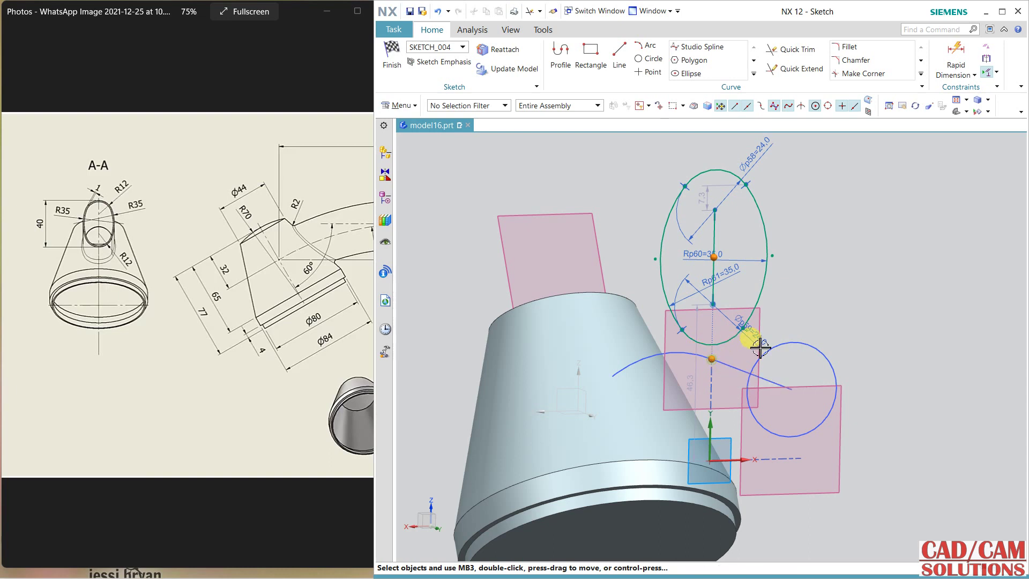
pyautogui.click(744, 352)
pyautogui.click(745, 339)
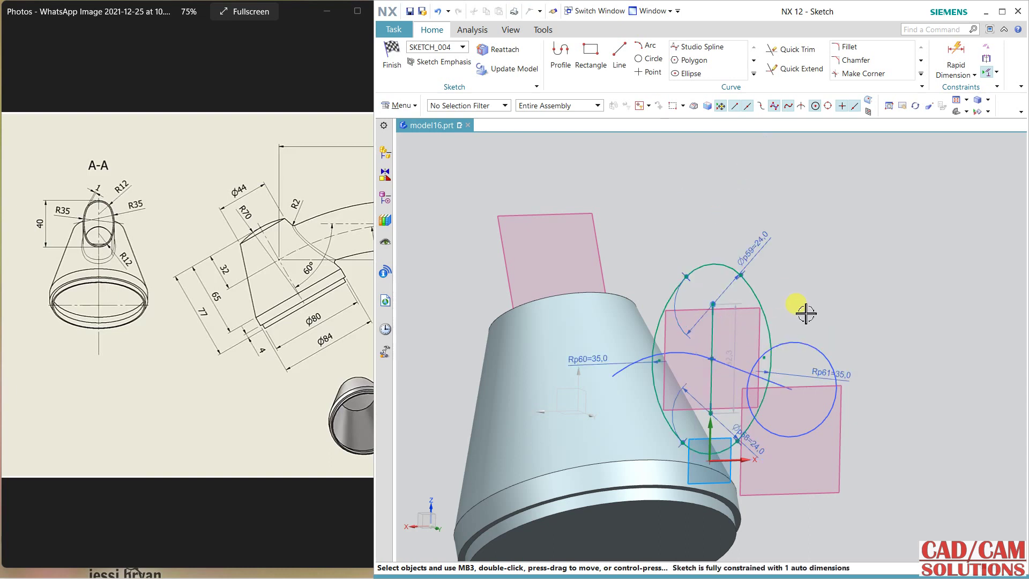
pyautogui.moveTo(809, 315); pyautogui.dragTo(801, 308, button='middle')
pyautogui.press('F8')
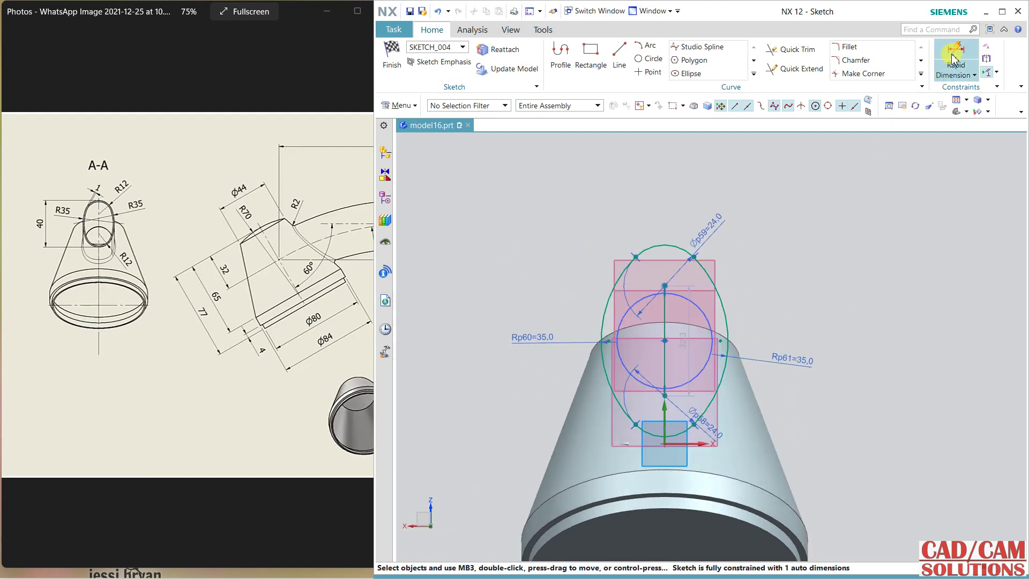
# Dimension the oval's overall height between its upper and lower arcs as 40 mm, and finish the sketch.
pyautogui.click(951, 62)
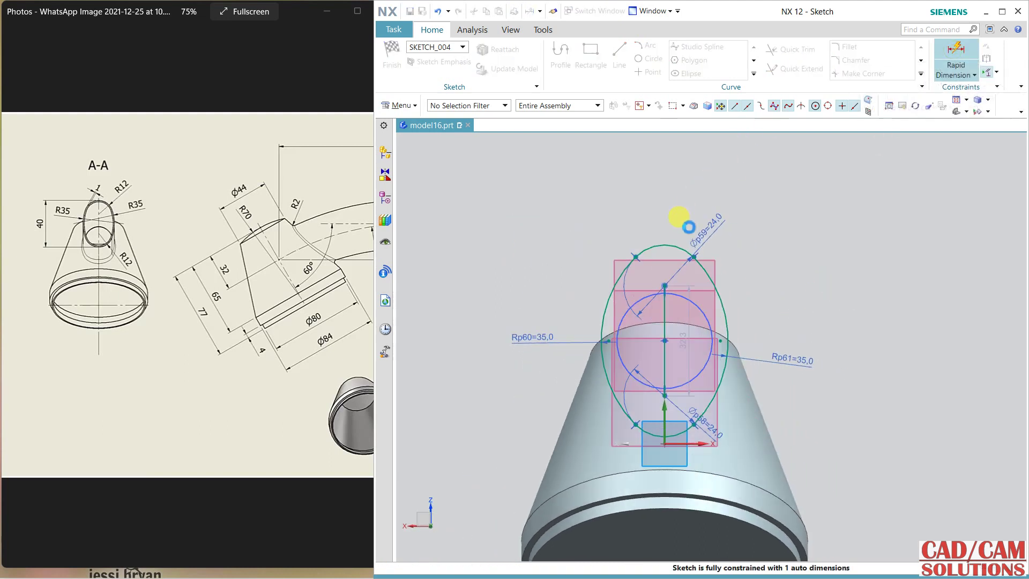
pyautogui.click(667, 245)
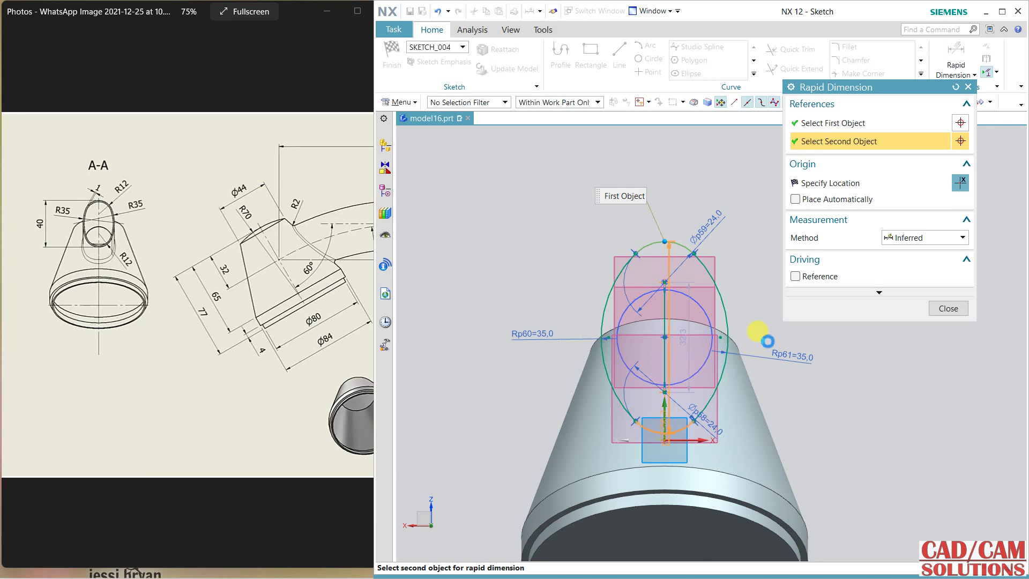
pyautogui.click(751, 280)
pyautogui.write('40')
pyautogui.press('Return')
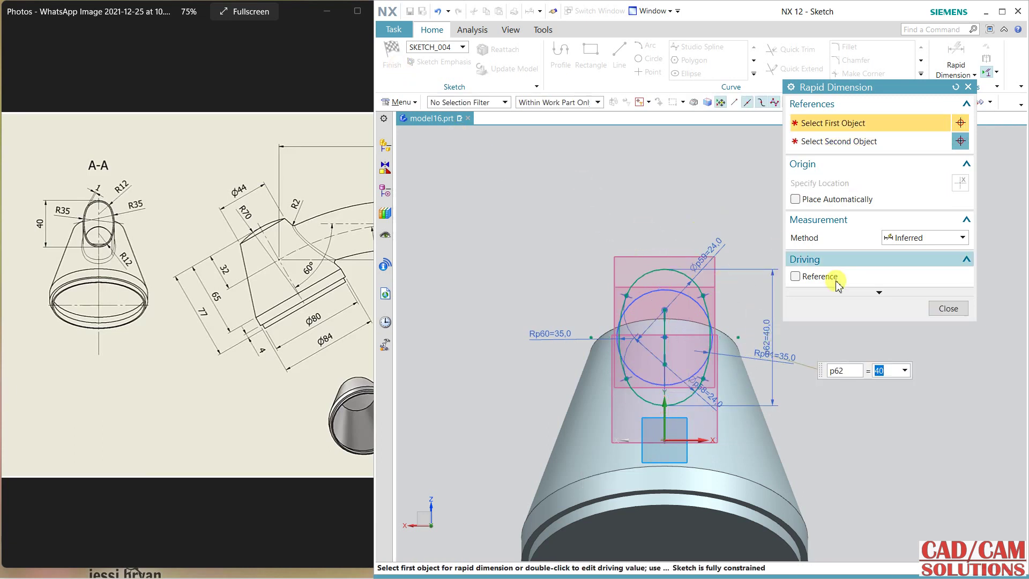
pyautogui.click(946, 309)
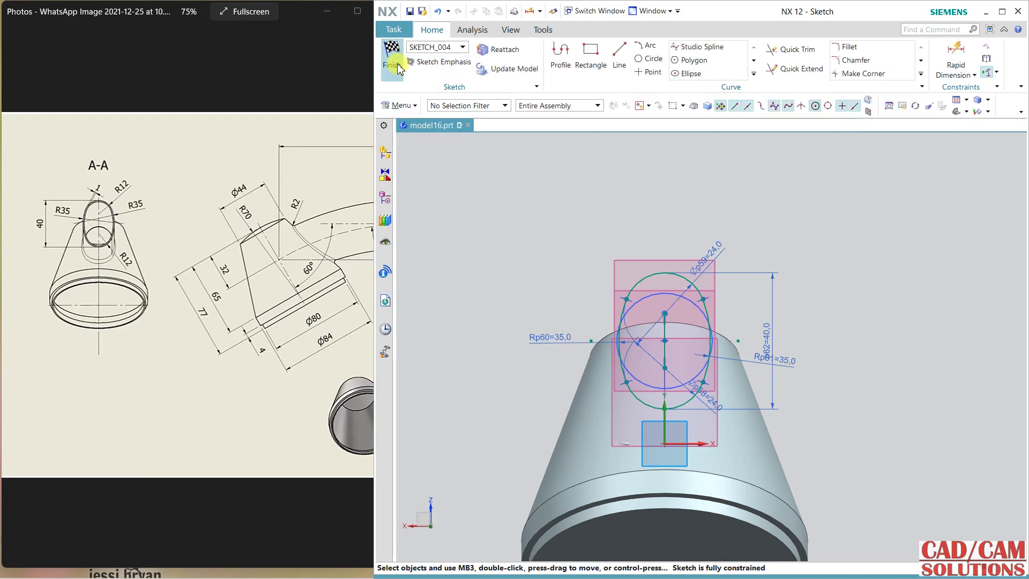
pyautogui.click(391, 60)
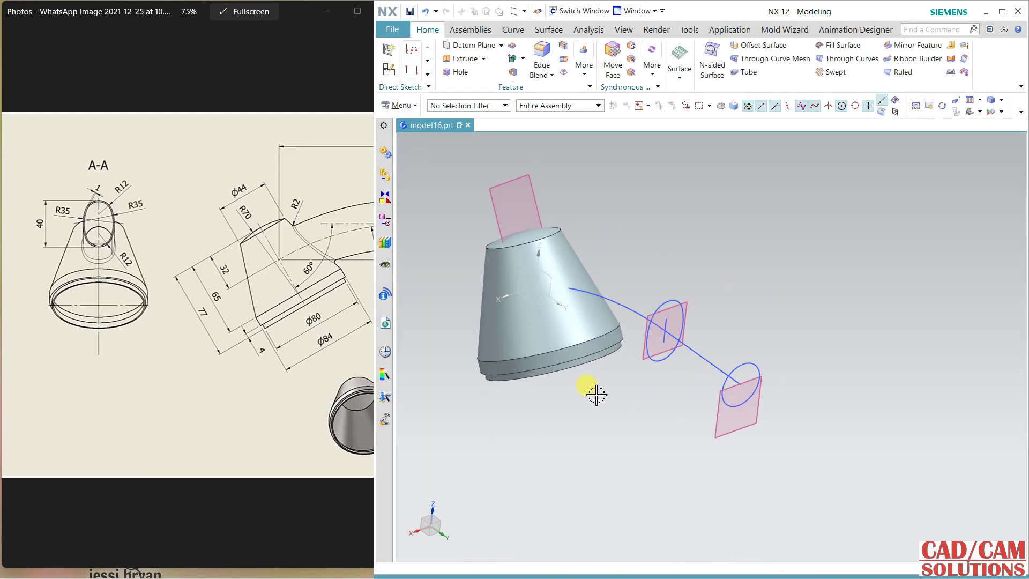
# Hide the revolved cup body so that only the handle's path, section profiles and planes are left in view.
pyautogui.click(569, 356)
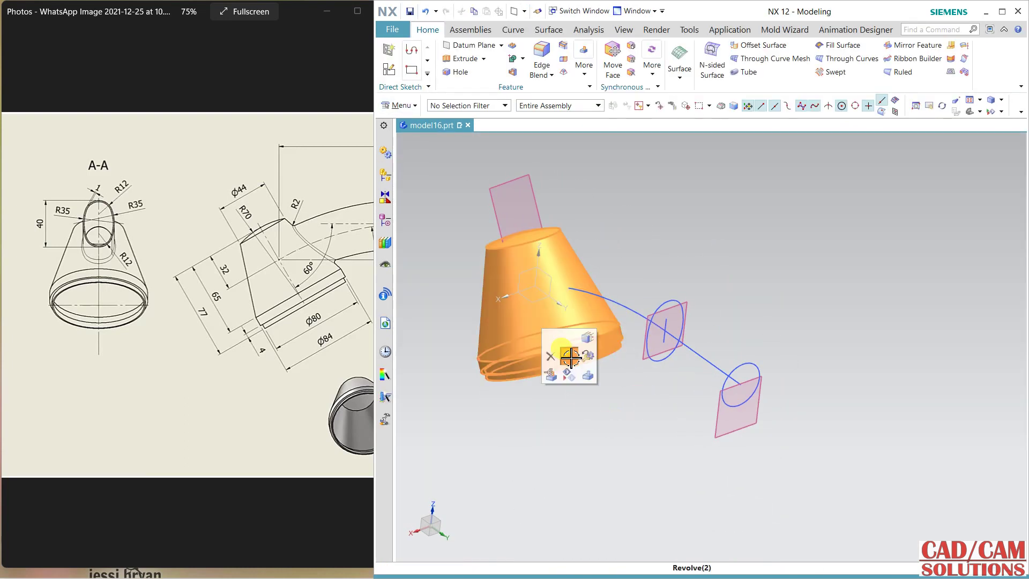
pyautogui.click(568, 373)
pyautogui.moveTo(580, 395)
pyautogui.mouseDown(button='middle')
pyautogui.moveTo(602, 381)
pyautogui.moveTo(597, 396)
pyautogui.moveTo(575, 399)
pyautogui.mouseUp(button='middle')
# Set up a Swept solid with the end circle, middle oval and cup-end oval as separate sections, guided by the handle path.
pyautogui.click(834, 73)
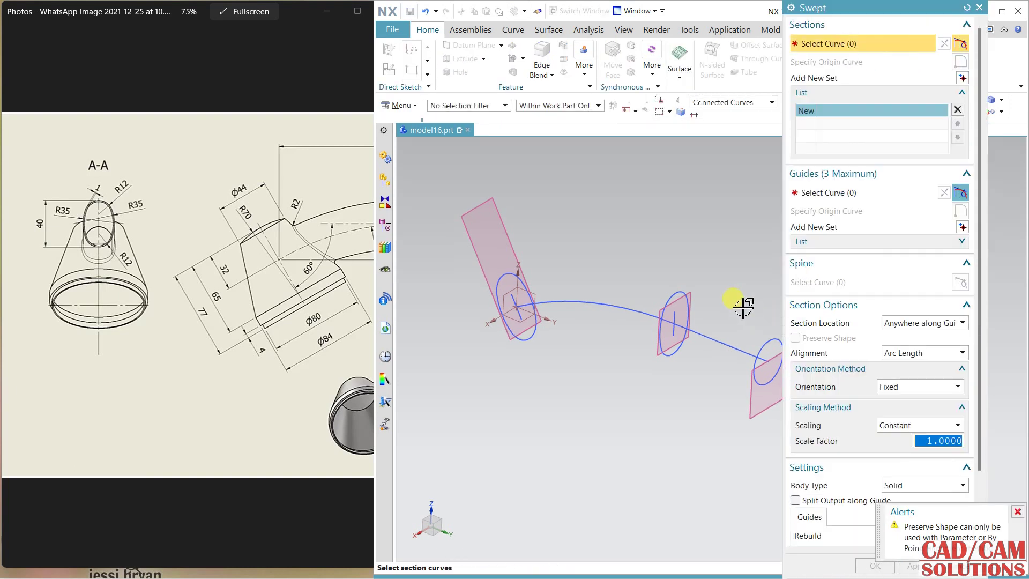
pyautogui.click(742, 337)
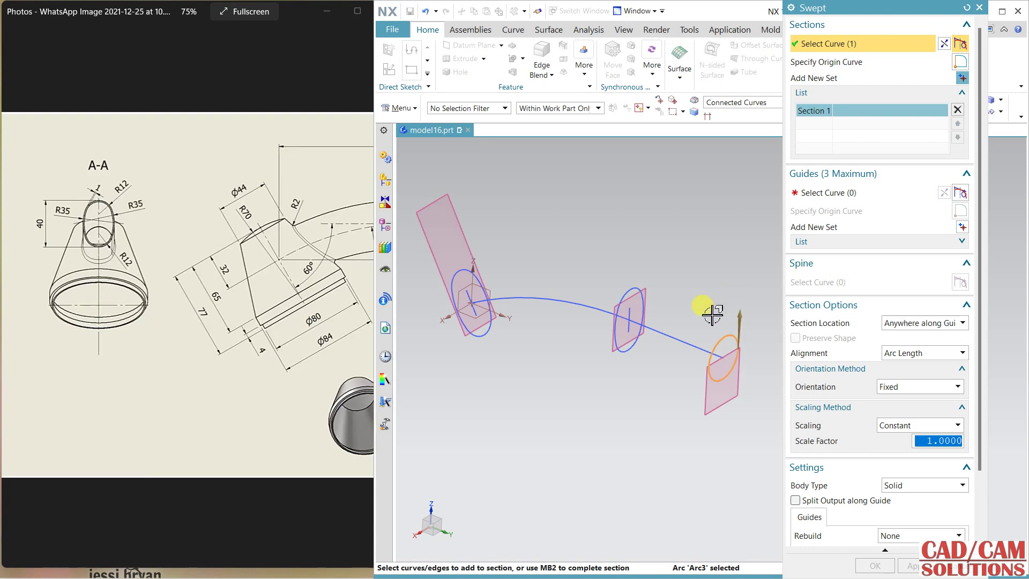
pyautogui.click(961, 78)
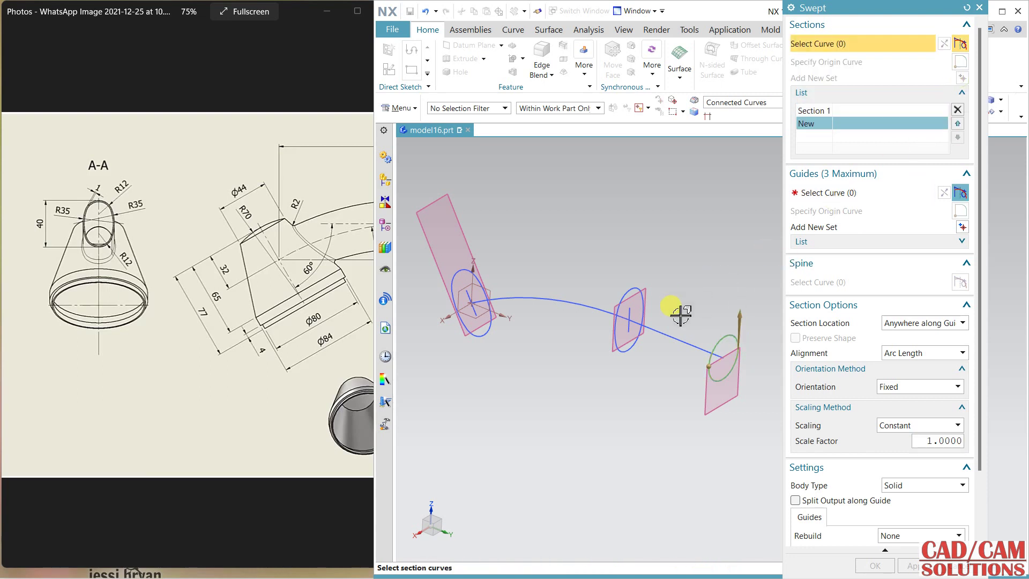
pyautogui.click(650, 316)
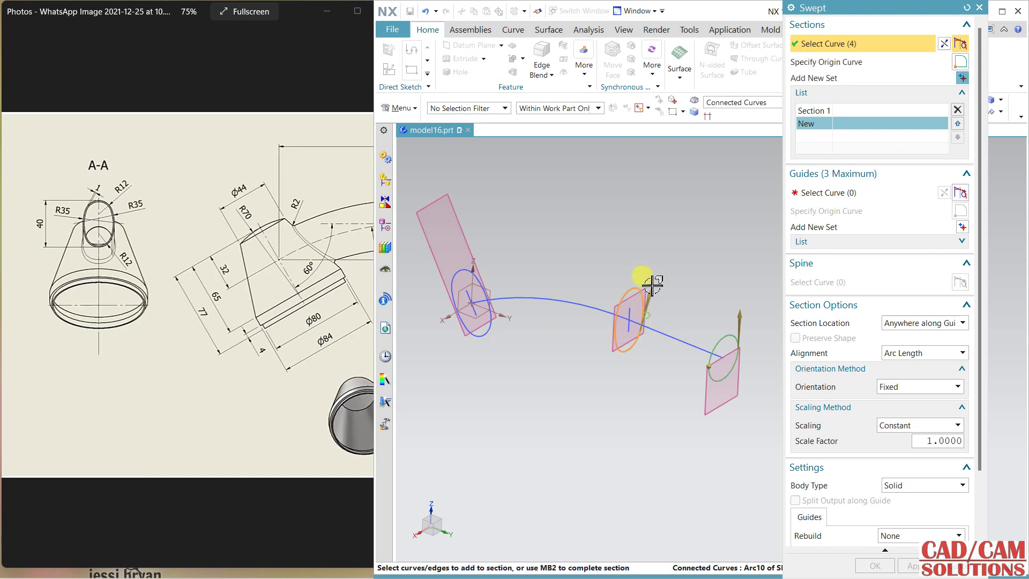
pyautogui.click(961, 78)
pyautogui.click(488, 298)
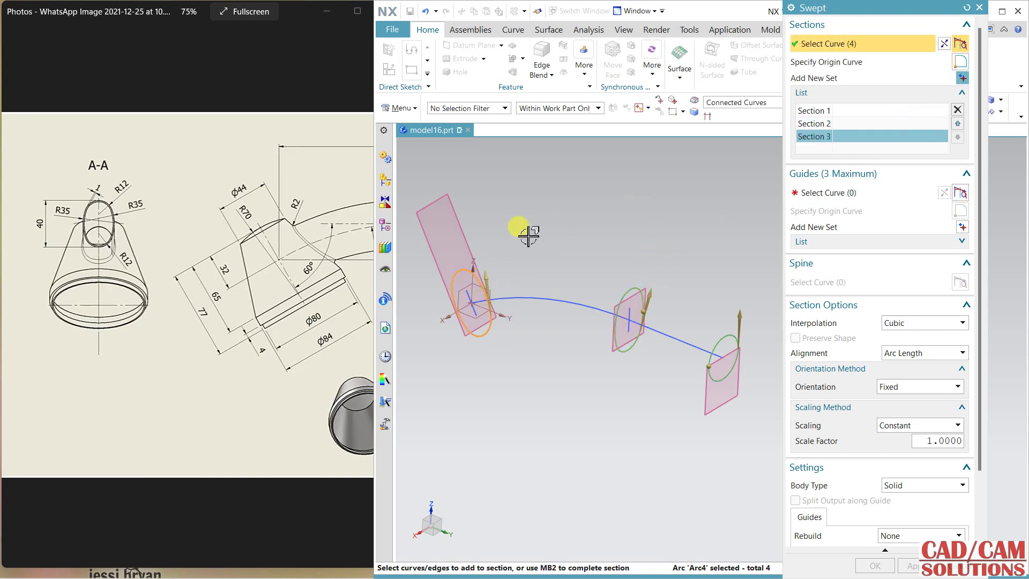
pyautogui.click(822, 194)
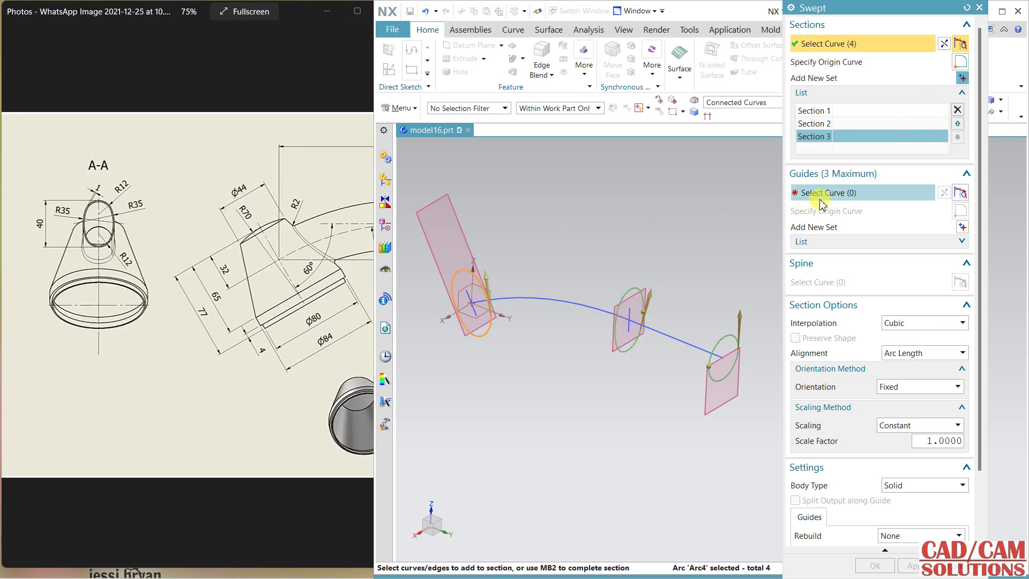
pyautogui.click(687, 340)
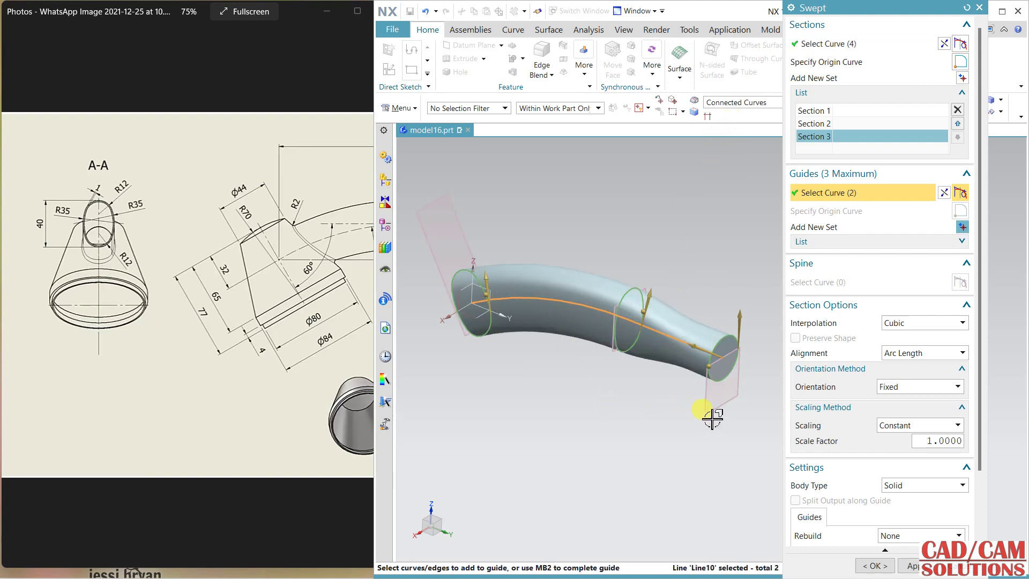
# Set the sweep's section alignment to By Points and enable Preserve Shape.
pyautogui.click(899, 353)
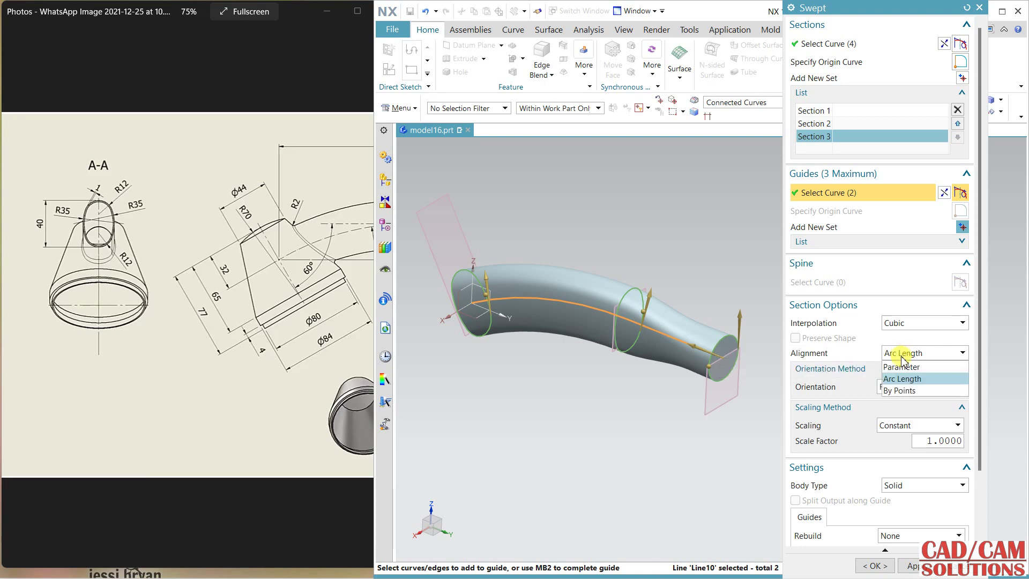
pyautogui.click(903, 392)
pyautogui.moveTo(689, 420); pyautogui.dragTo(666, 420, button='middle')
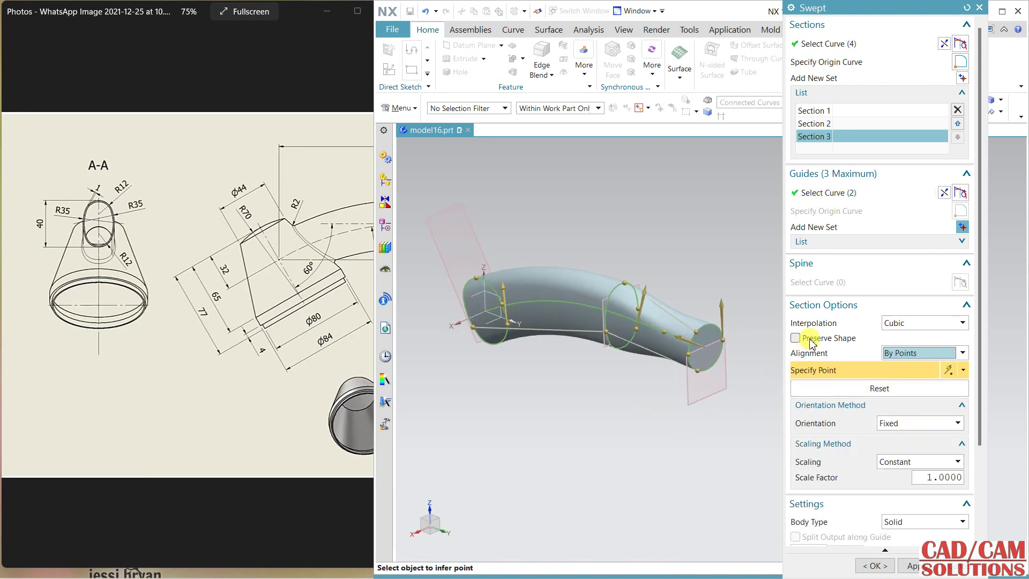
pyautogui.moveTo(664, 424)
pyautogui.mouseDown(button='middle')
pyautogui.moveTo(635, 426)
pyautogui.moveTo(648, 429)
pyautogui.mouseUp(button='middle')
# Move the end circle's alignment points around its edge to about 16.96 %, 57.66 % and 90.48 %.
pyautogui.scroll(-5, 649, 429)
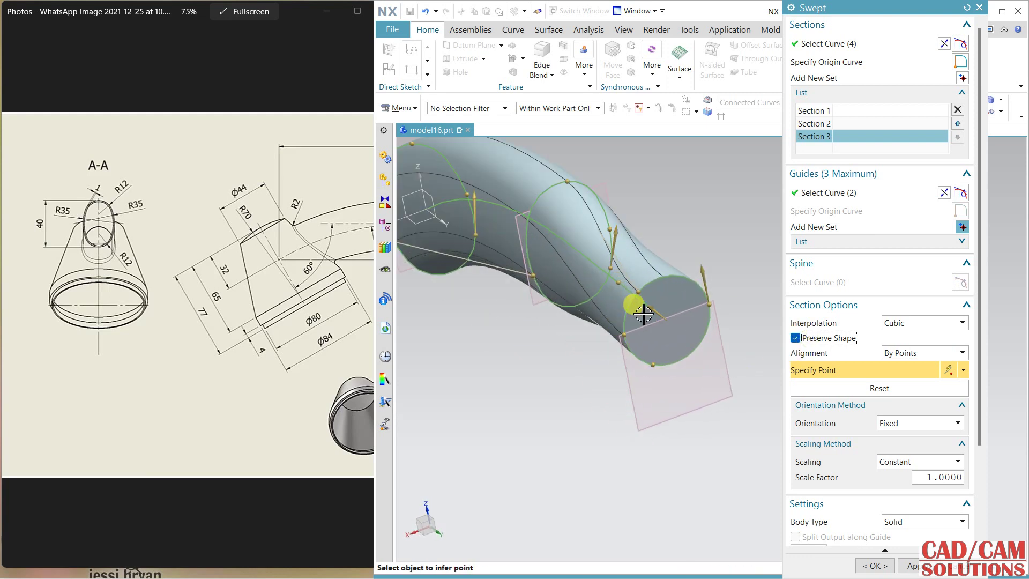
pyautogui.moveTo(645, 293); pyautogui.dragTo(680, 276)
pyautogui.moveTo(610, 370); pyautogui.dragTo(493, 436, button='middle')
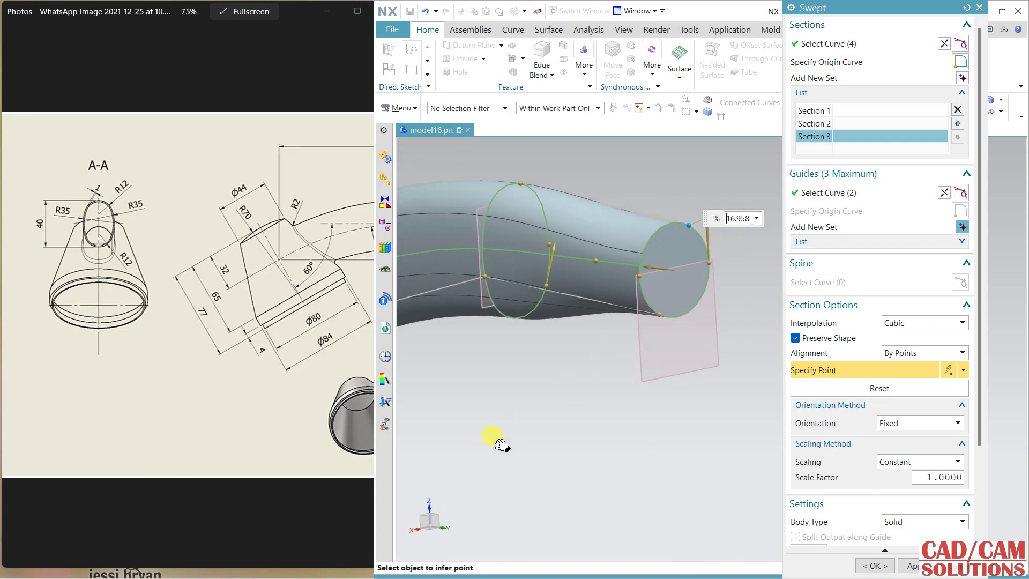
pyautogui.moveTo(657, 316); pyautogui.dragTo(648, 300)
pyautogui.moveTo(615, 399); pyautogui.dragTo(684, 371, button='middle')
pyautogui.scroll(3, 519, 326)
pyautogui.click(519, 326)
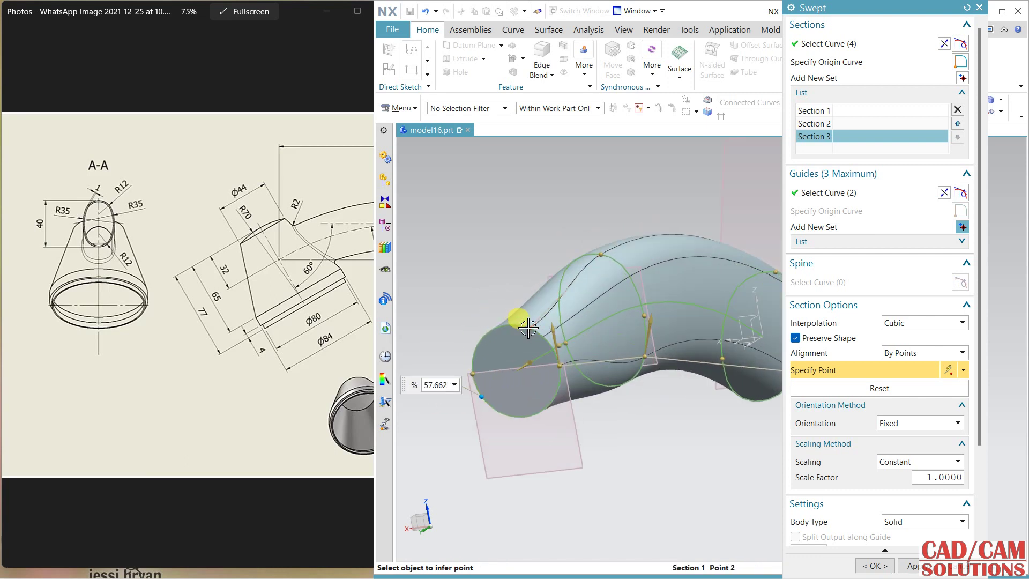
pyautogui.moveTo(615, 425); pyautogui.dragTo(600, 409, button='middle')
pyautogui.scroll(3, 483, 276)
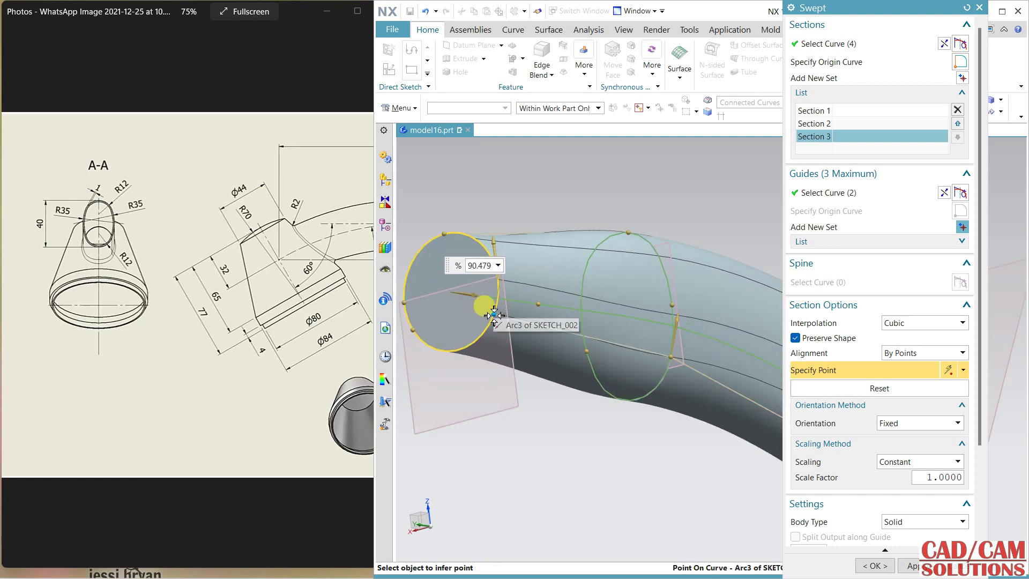
# Adjust the alignment point on the upper edge of the handle's end circle to about 21.48 %.
pyautogui.moveTo(608, 413); pyautogui.dragTo(591, 282, button='middle')
pyautogui.scroll(-3, 666, 378)
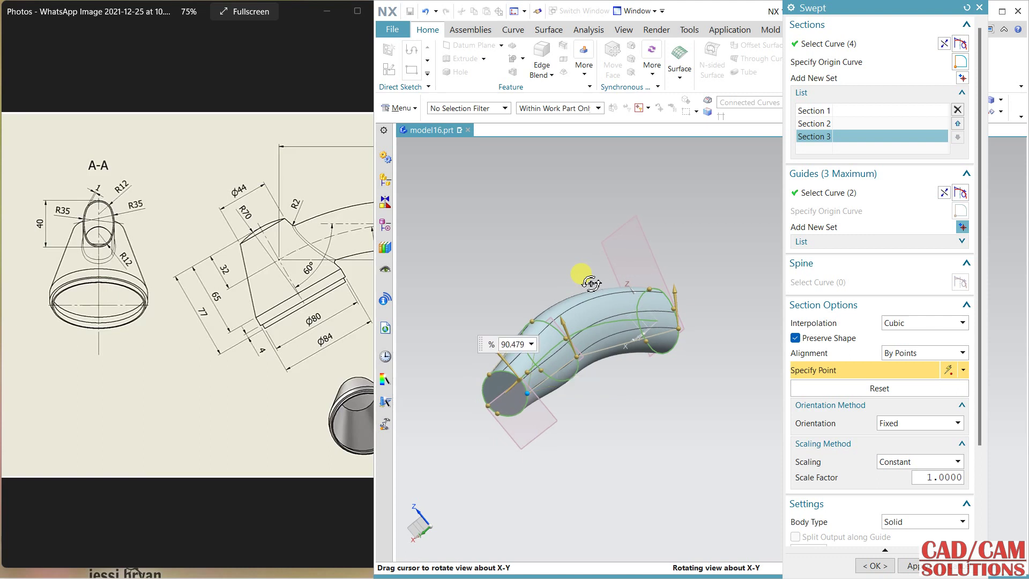
pyautogui.scroll(4, 555, 293)
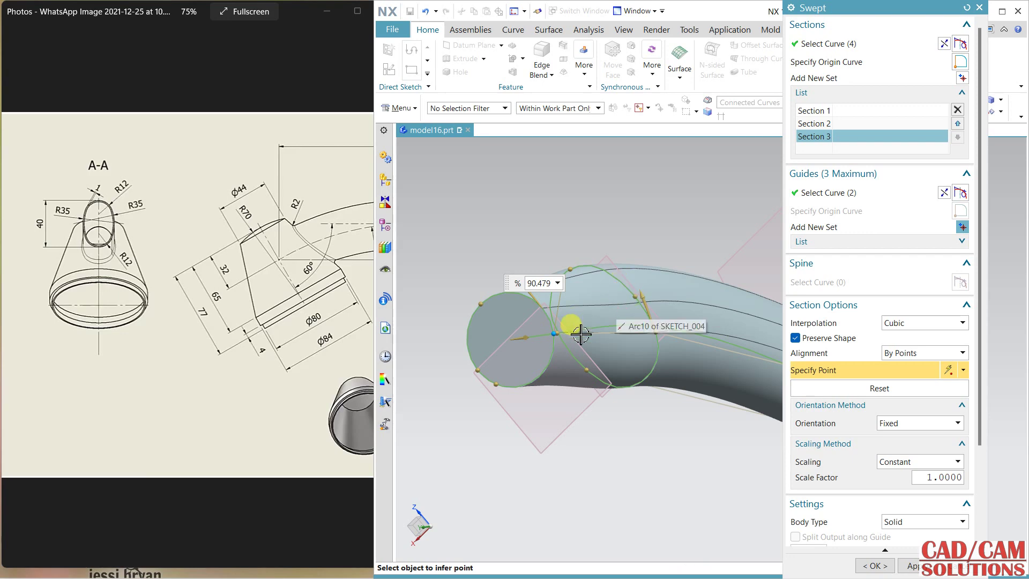
pyautogui.moveTo(598, 412); pyautogui.dragTo(495, 367, button='middle')
pyautogui.moveTo(701, 278); pyautogui.dragTo(669, 317, button='middle')
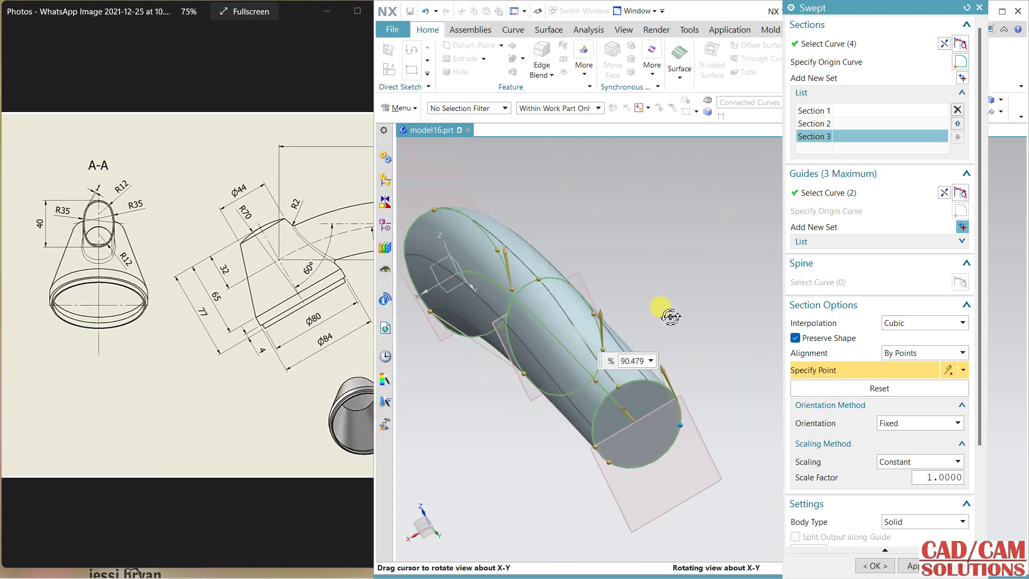
pyautogui.click(627, 383)
pyautogui.scroll(-2, 659, 305)
pyautogui.moveTo(664, 310); pyautogui.dragTo(699, 306, button='middle')
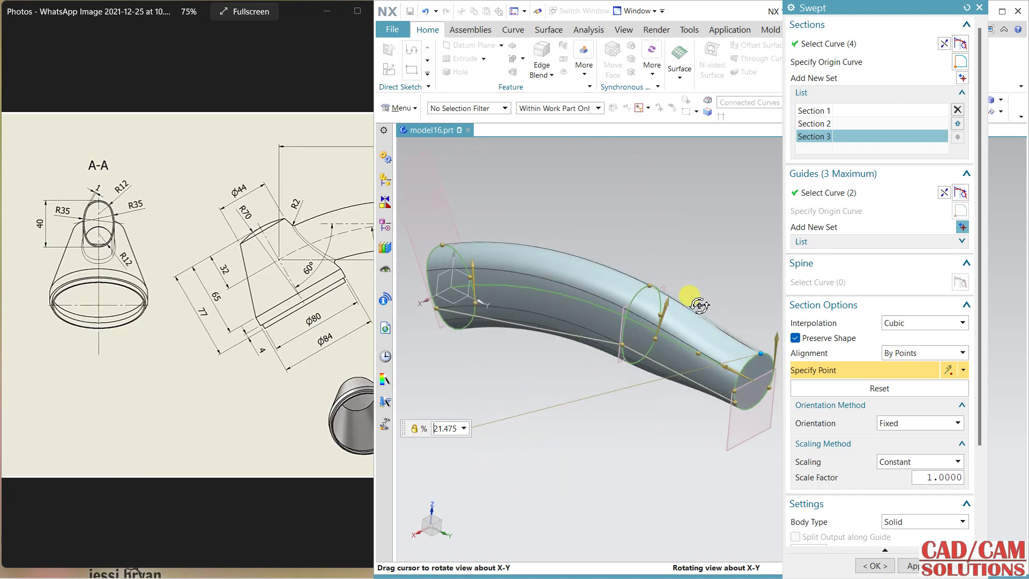
# Set the sweep's section interpolation to Blend and create the swept handle.
pyautogui.click(905, 323)
pyautogui.click(902, 357)
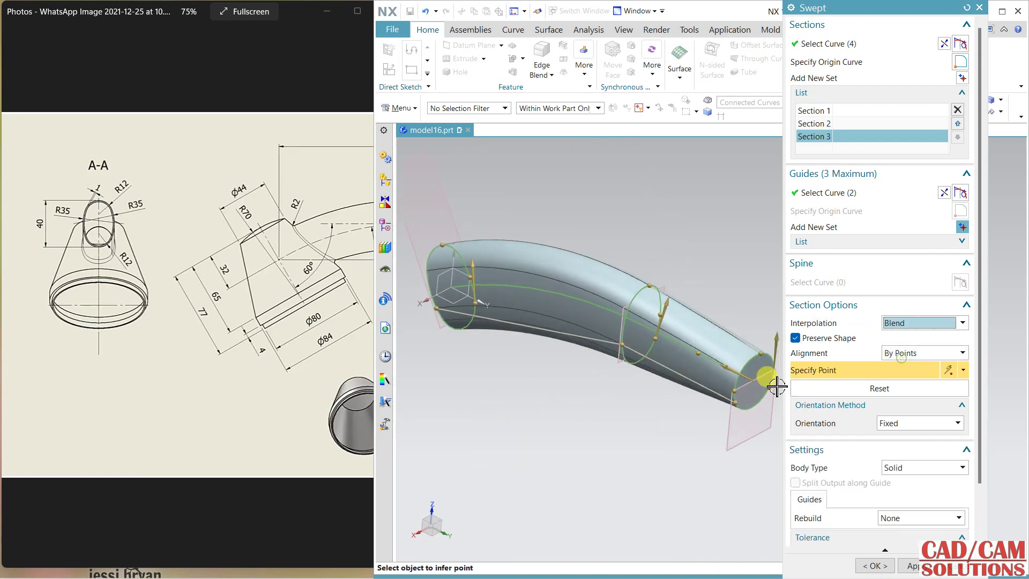
pyautogui.moveTo(634, 429)
pyautogui.mouseDown(button='middle')
pyautogui.moveTo(638, 411)
pyautogui.moveTo(661, 418)
pyautogui.moveTo(646, 433)
pyautogui.moveTo(669, 436)
pyautogui.mouseUp(button='middle')
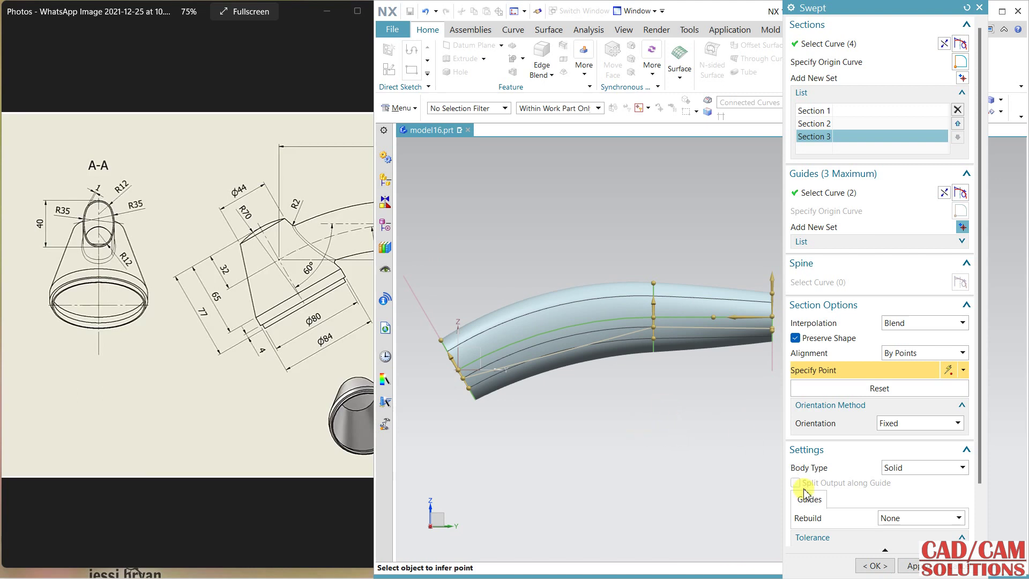
pyautogui.click(875, 566)
# Edit the swept handle to turn off Preserve Shape and accept the change.
pyautogui.moveTo(741, 420); pyautogui.dragTo(691, 468, button='middle')
pyautogui.doubleClick(675, 353)
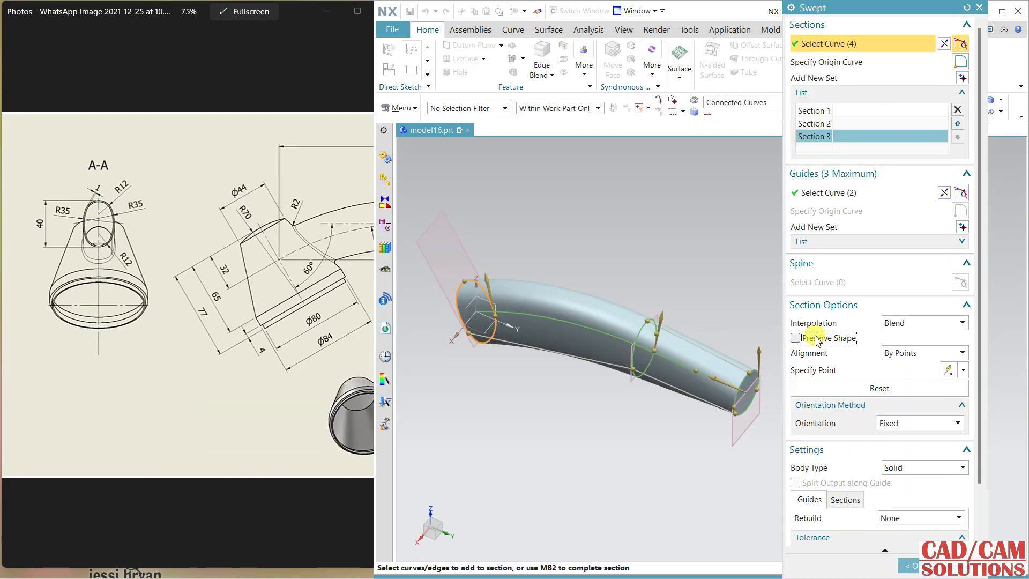
pyautogui.click(909, 565)
pyautogui.moveTo(697, 466); pyautogui.dragTo(532, 294, button='middle')
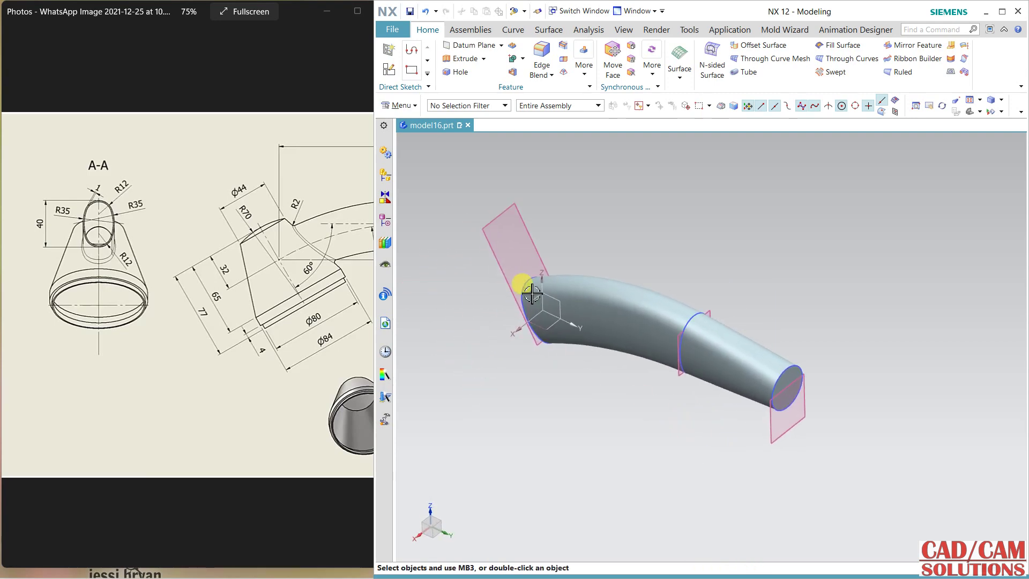
# Show the hidden revolved cup body again alongside the swept handle.
pyautogui.click(385, 222)
pyautogui.click(450, 232)
pyautogui.rightClick(450, 232)
pyautogui.click(539, 438)
pyautogui.moveTo(679, 230); pyautogui.dragTo(707, 218, button='middle')
pyautogui.rightClick(760, 215)
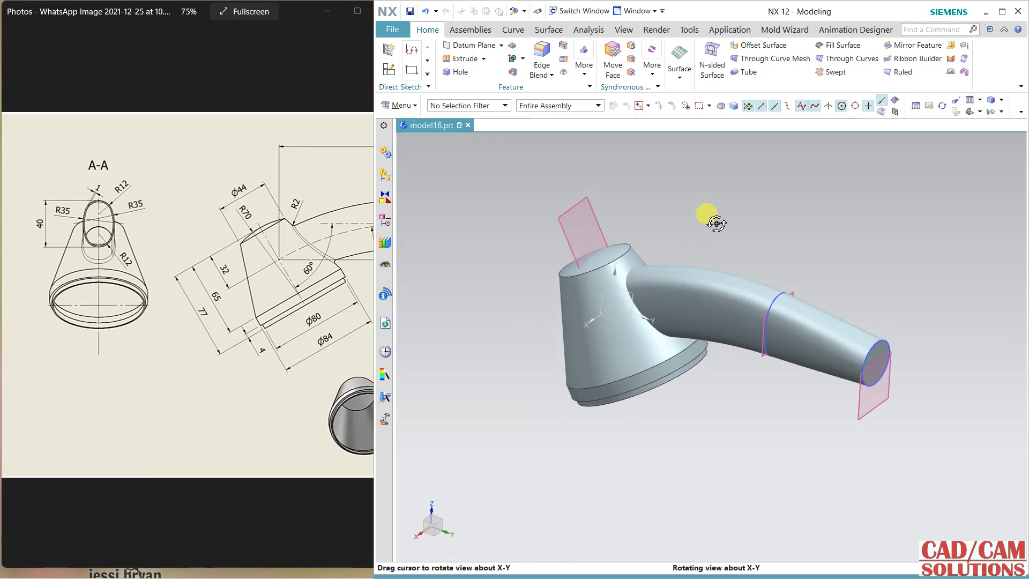
# Unite the handle with the cup, using the cup as target and the handle as tool body.
pyautogui.click(515, 59)
pyautogui.click(621, 294)
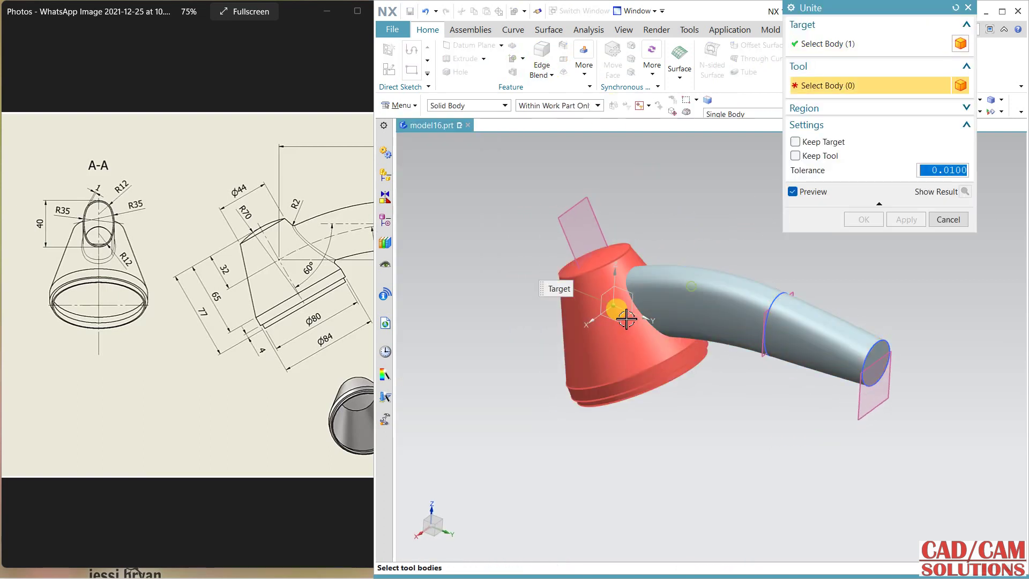
pyautogui.click(806, 292)
pyautogui.click(859, 220)
pyautogui.moveTo(879, 316); pyautogui.dragTo(771, 252, button='middle')
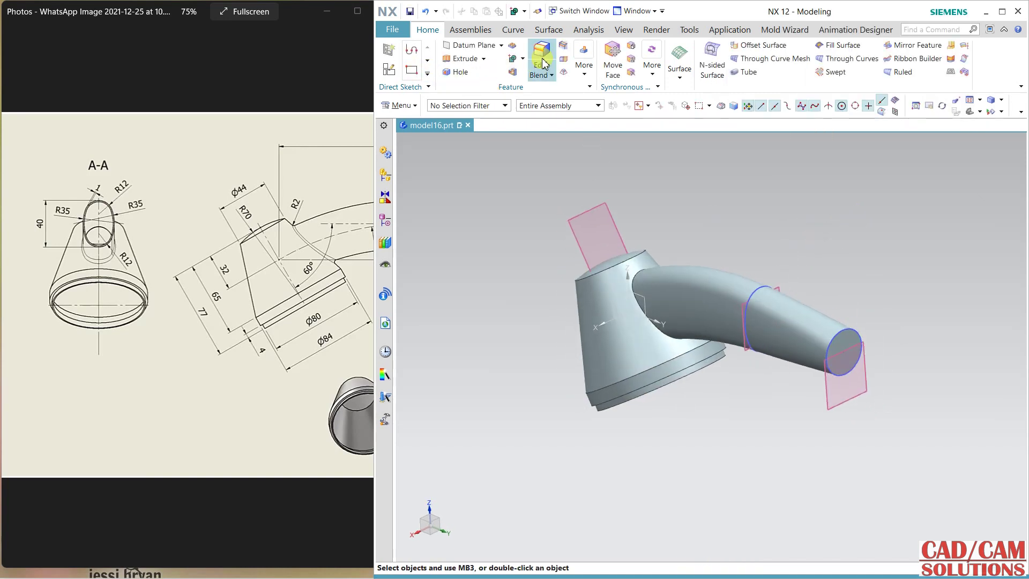
# Extrude the handle's flat end face outward by 5 mm using its region boundary, united with the body.
pyautogui.scroll(2, 822, 317)
pyautogui.click(460, 59)
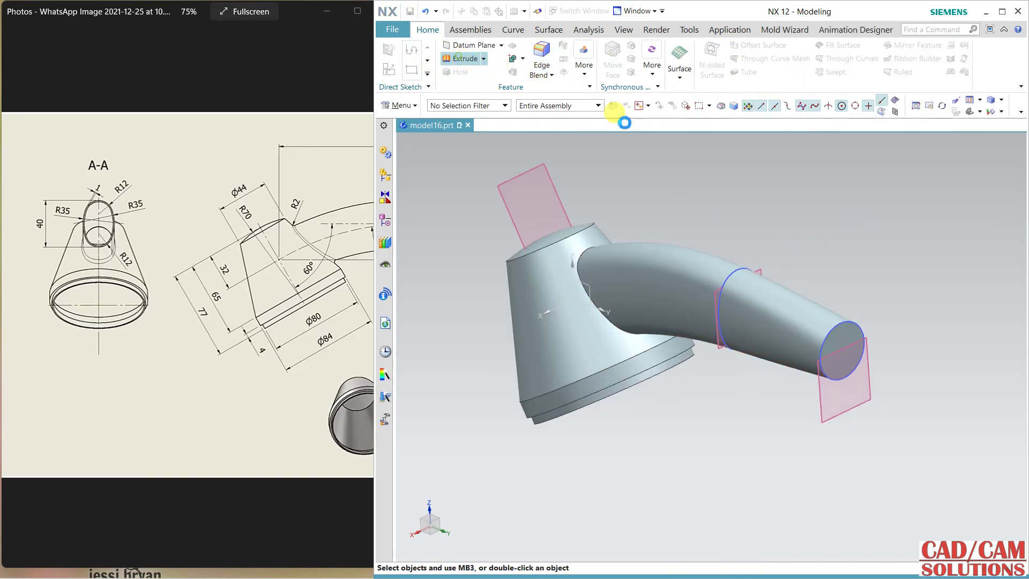
pyautogui.keyDown('shift'); pyautogui.moveTo(639, 241); pyautogui.dragTo(530, 213, button='middle'); pyautogui.keyUp('shift')
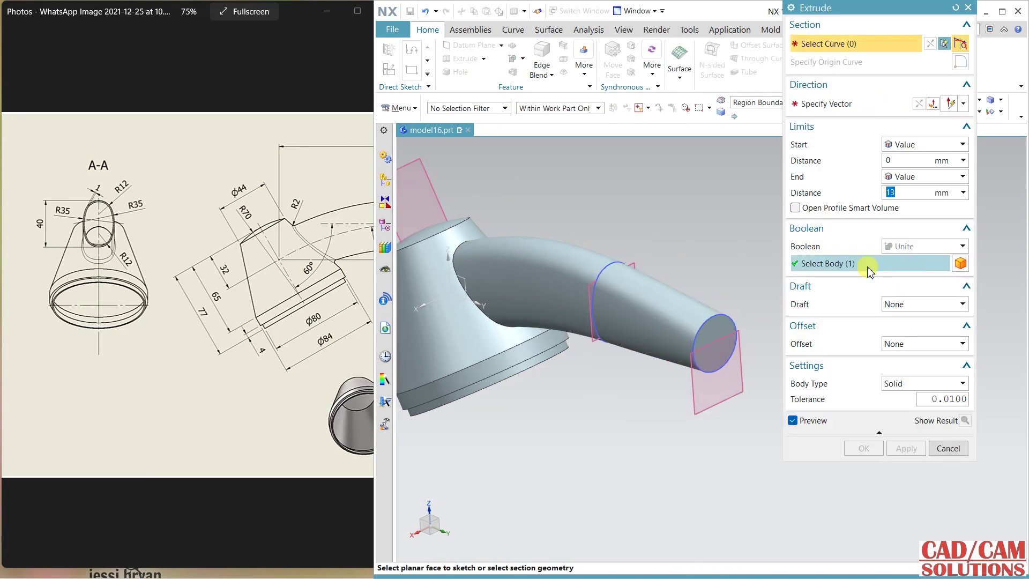
pyautogui.click(731, 308)
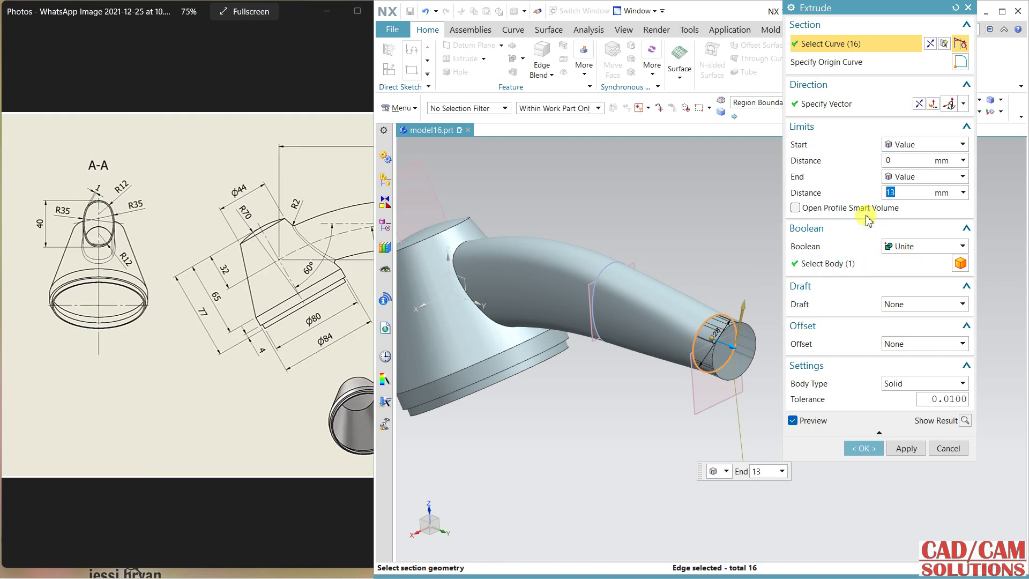
pyautogui.press('Return')
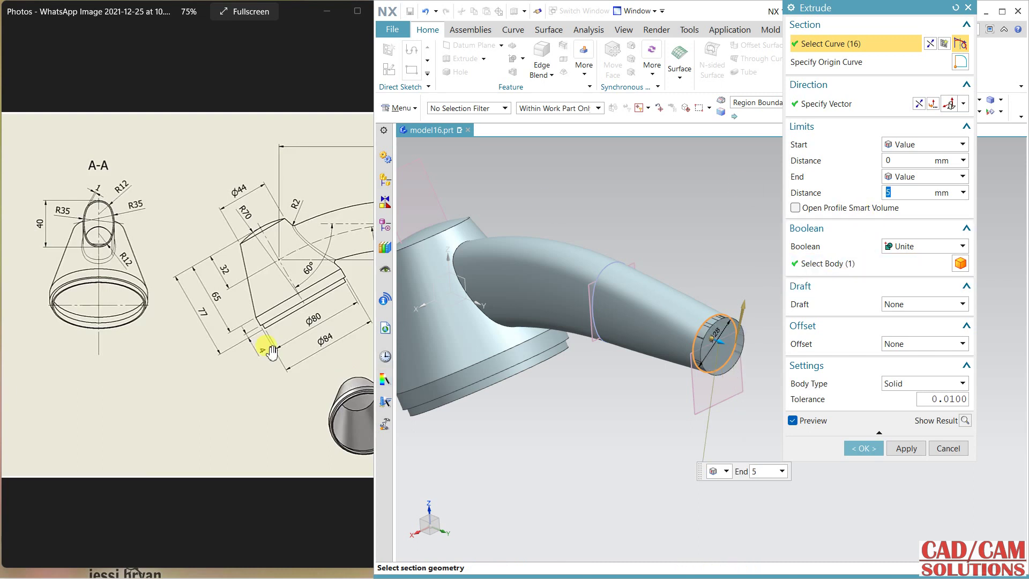
pyautogui.click(306, 381)
pyautogui.moveTo(207, 280)
pyautogui.mouseDown()
pyautogui.moveTo(218, 292)
pyautogui.moveTo(177, 305)
pyautogui.mouseUp()
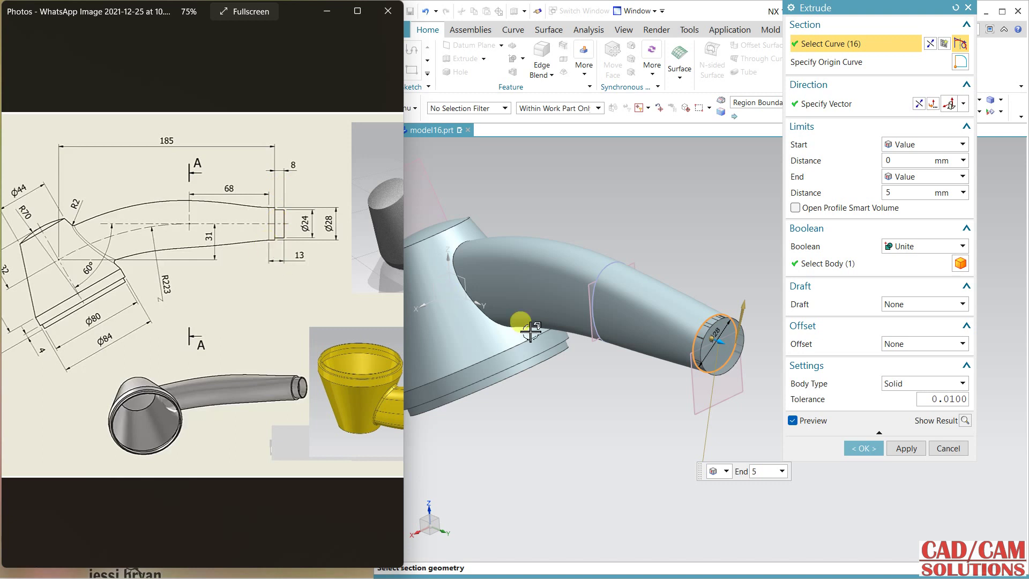
pyautogui.click(900, 450)
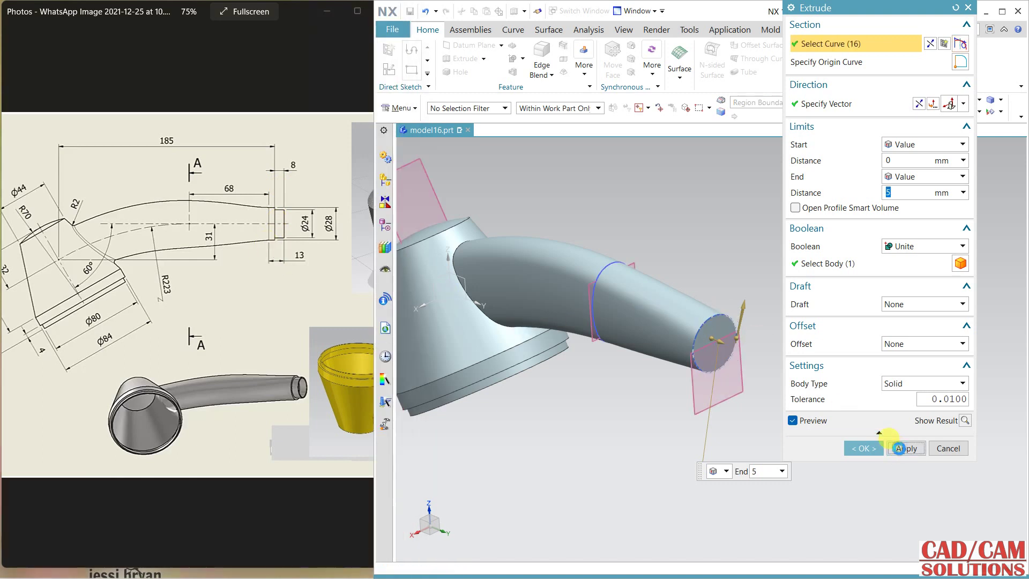
pyautogui.click(935, 445)
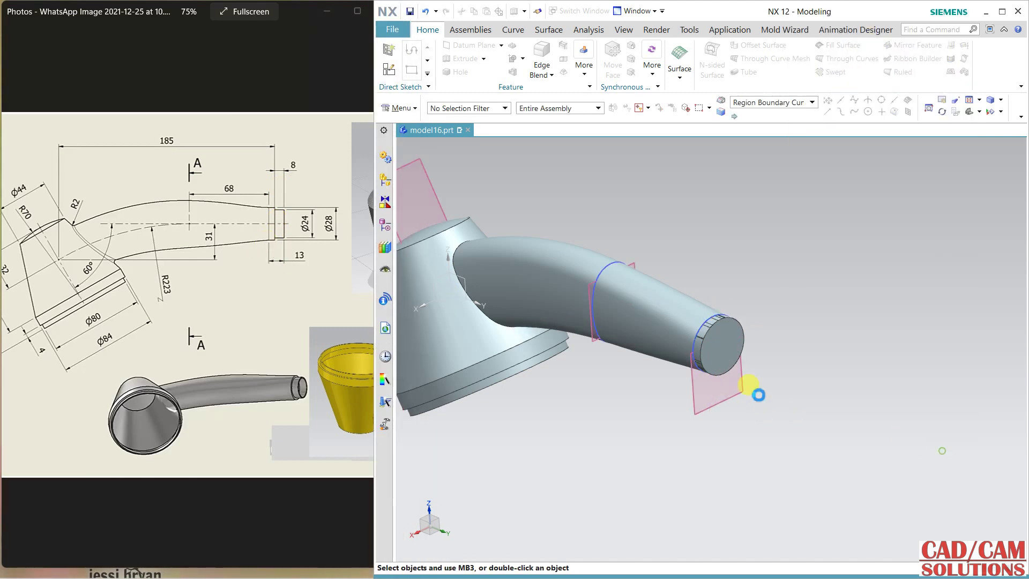
# Inspect the extruded collar at the handle's end and undo that extrusion.
pyautogui.scroll(-5, 731, 323)
pyautogui.scroll(4, 780, 439)
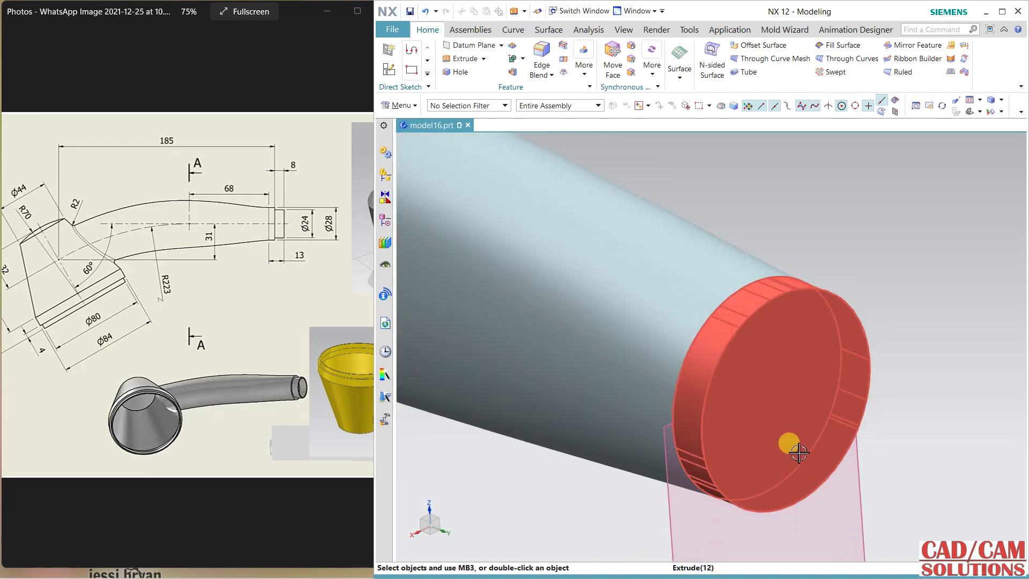
pyautogui.moveTo(886, 420)
pyautogui.mouseDown(button='middle')
pyautogui.moveTo(905, 420)
pyautogui.moveTo(881, 421)
pyautogui.mouseUp(button='middle')
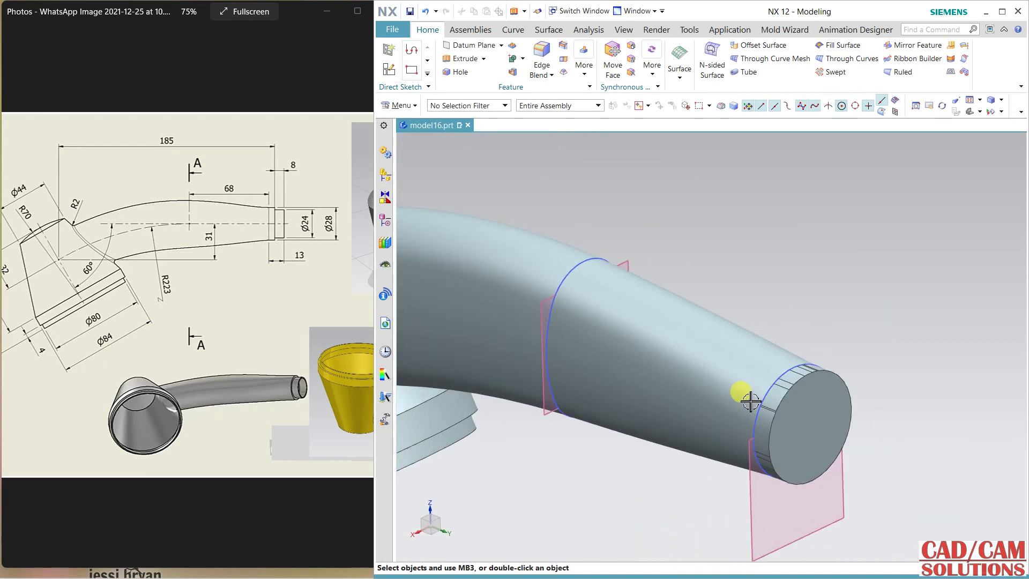
pyautogui.click(427, 12)
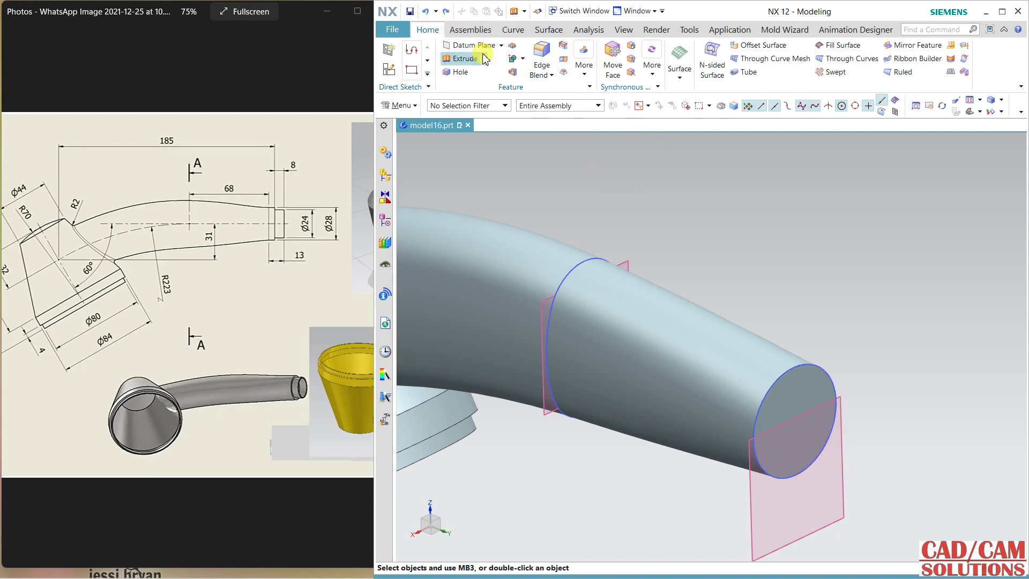
# Extrude the end circle, picked as a Single Curve, outward by 5 mm and unite it with the handle.
pyautogui.click(484, 59)
pyautogui.click(745, 104)
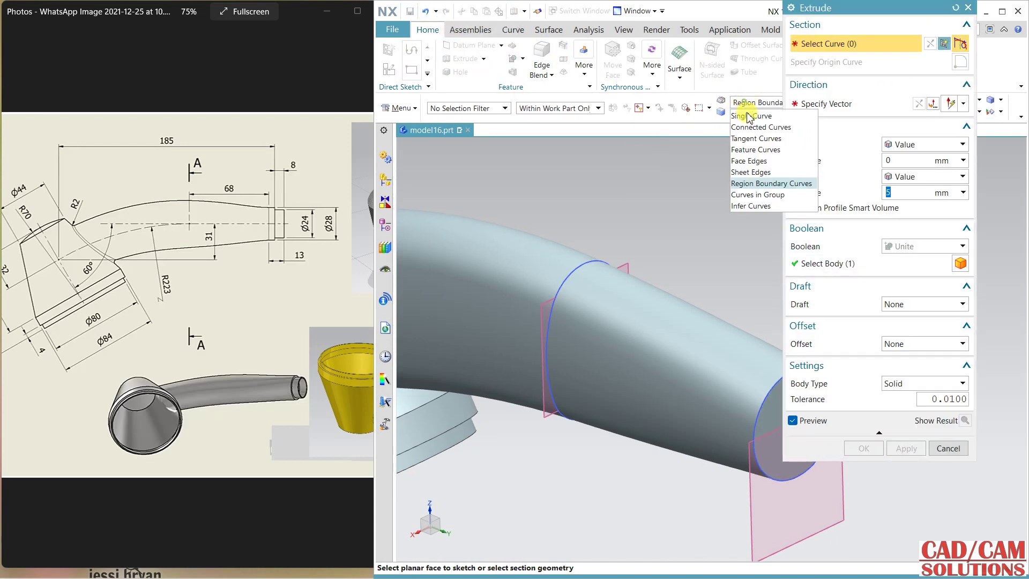
pyautogui.click(749, 117)
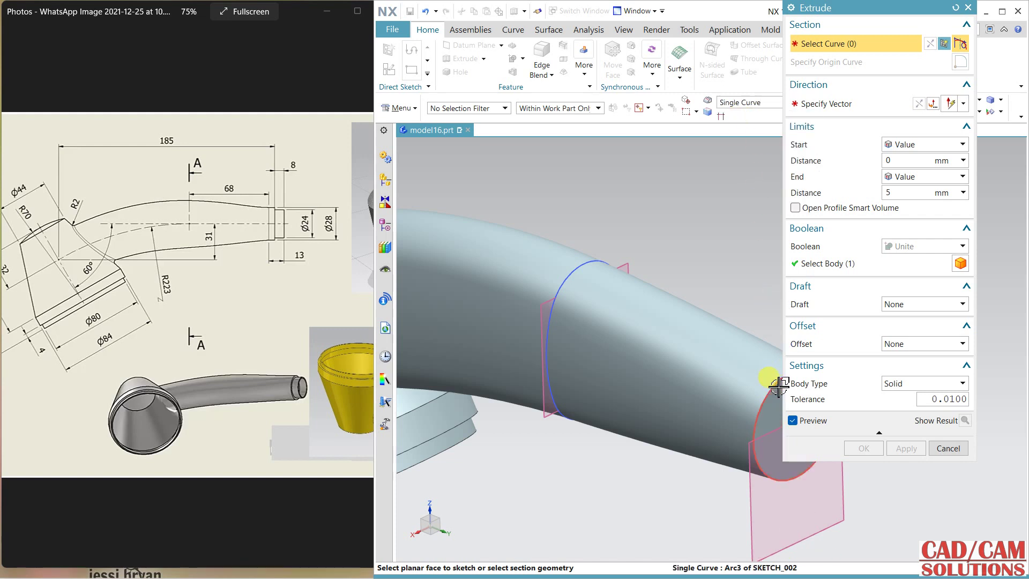
pyautogui.click(765, 375)
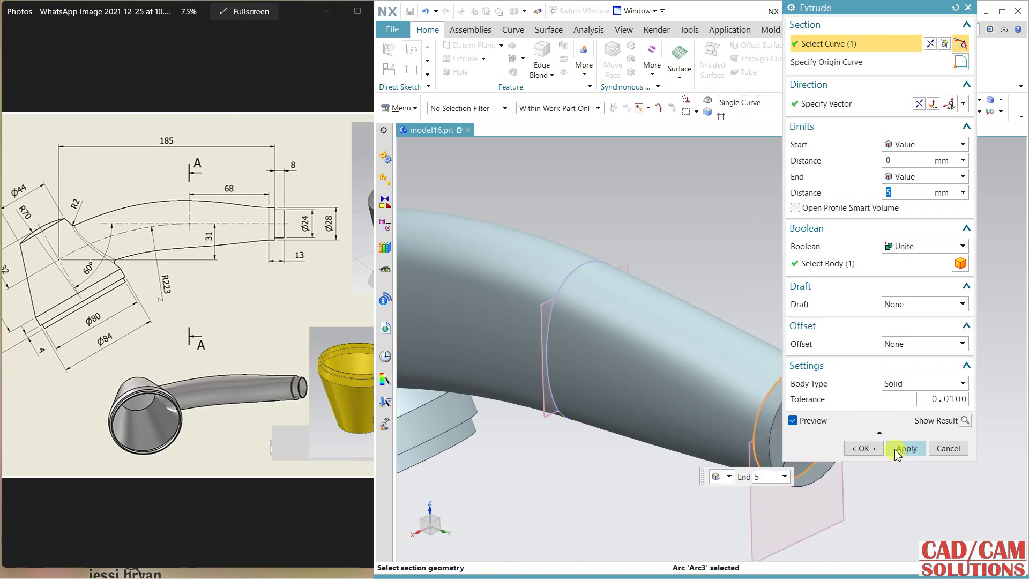
pyautogui.click(863, 448)
pyautogui.moveTo(941, 448)
pyautogui.mouseDown(button='middle')
pyautogui.moveTo(762, 272)
pyautogui.moveTo(784, 269)
pyautogui.moveTo(750, 252)
pyautogui.mouseUp(button='middle')
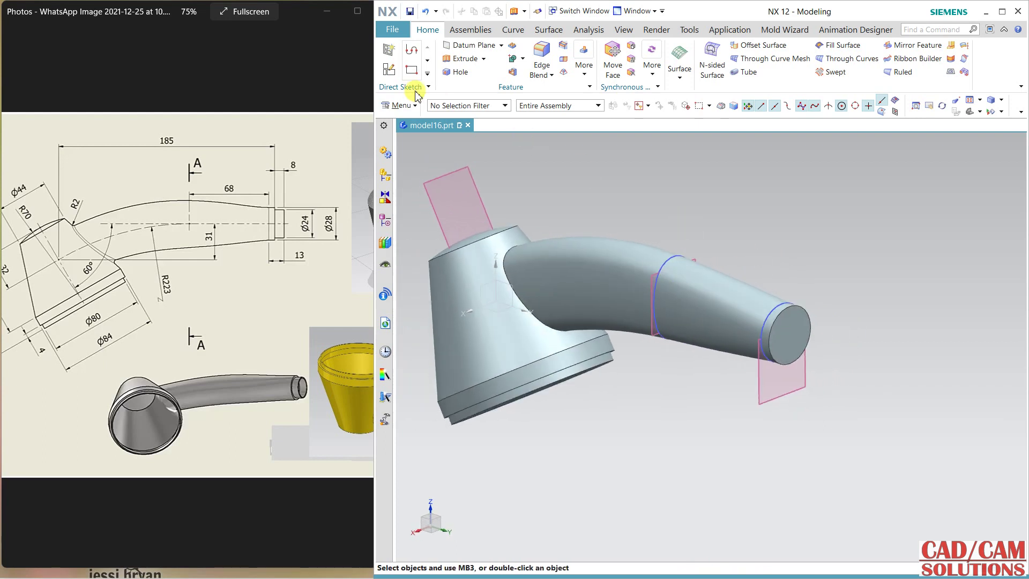
# Start a sketch on the extruded end face and draw a 24 mm diameter circle centred on it.
pyautogui.click(395, 71)
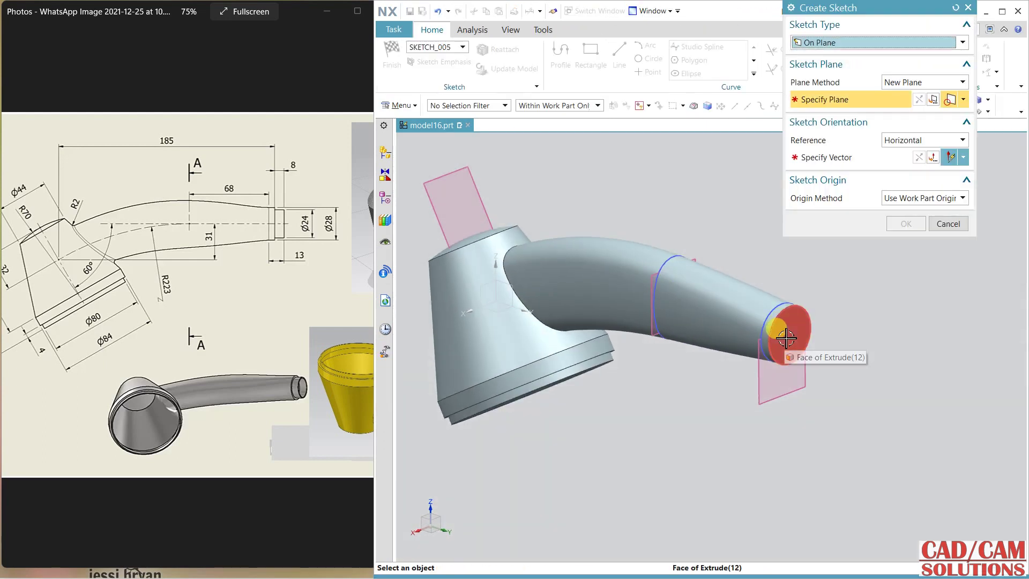
pyautogui.click(785, 337)
pyautogui.click(768, 328)
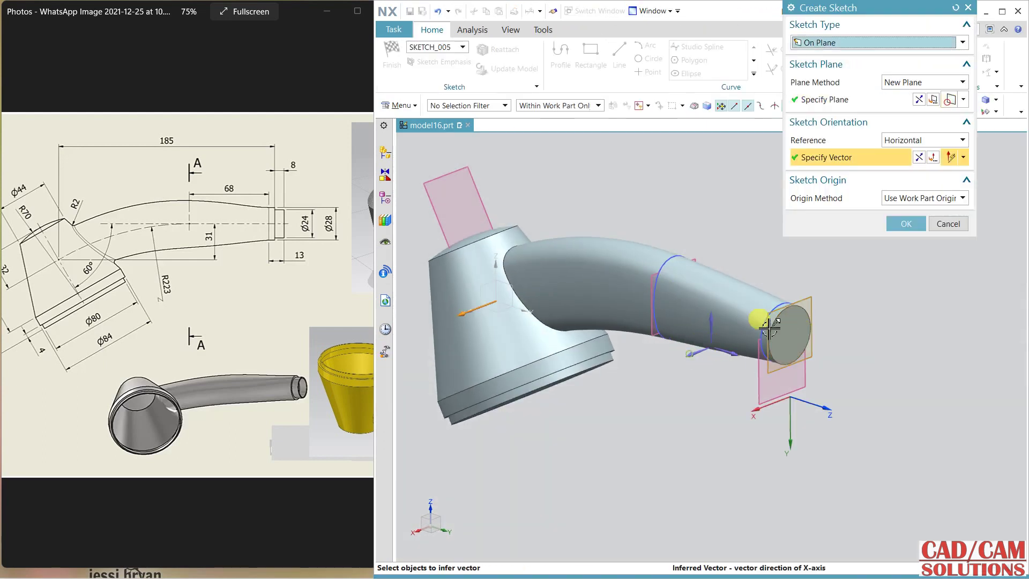
pyautogui.click(890, 229)
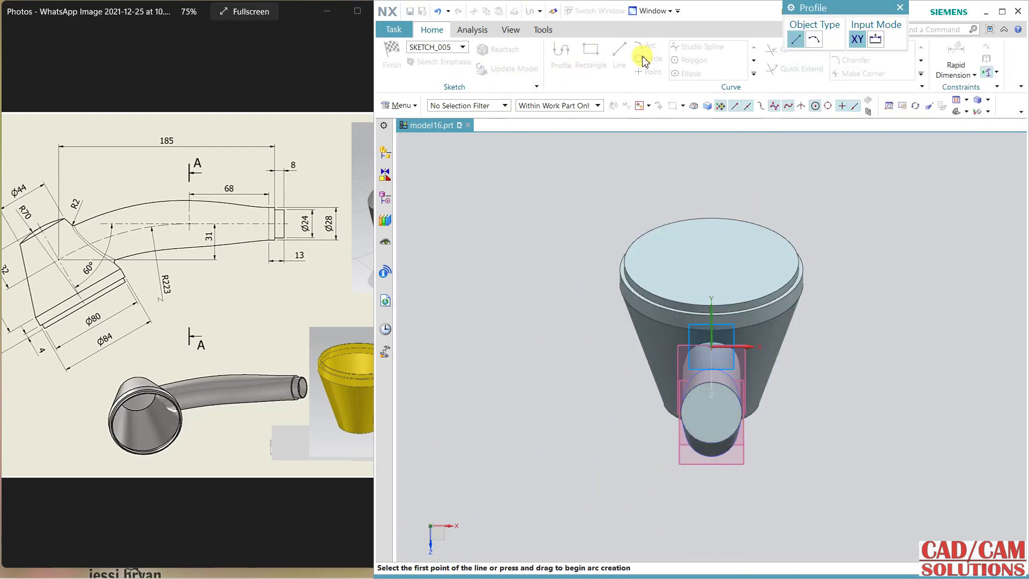
pyautogui.press('Escape')
pyautogui.click(643, 59)
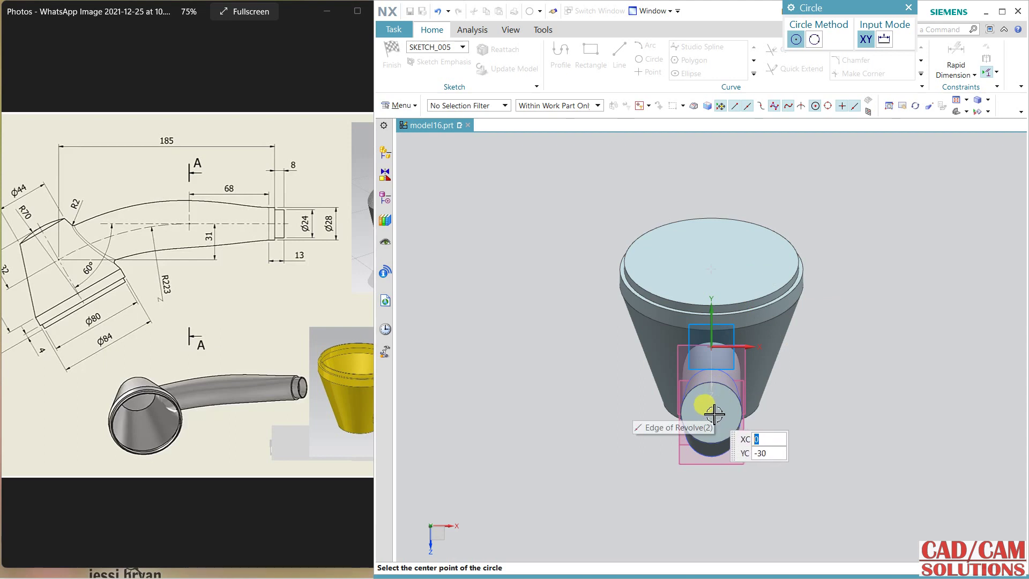
pyautogui.click(711, 413)
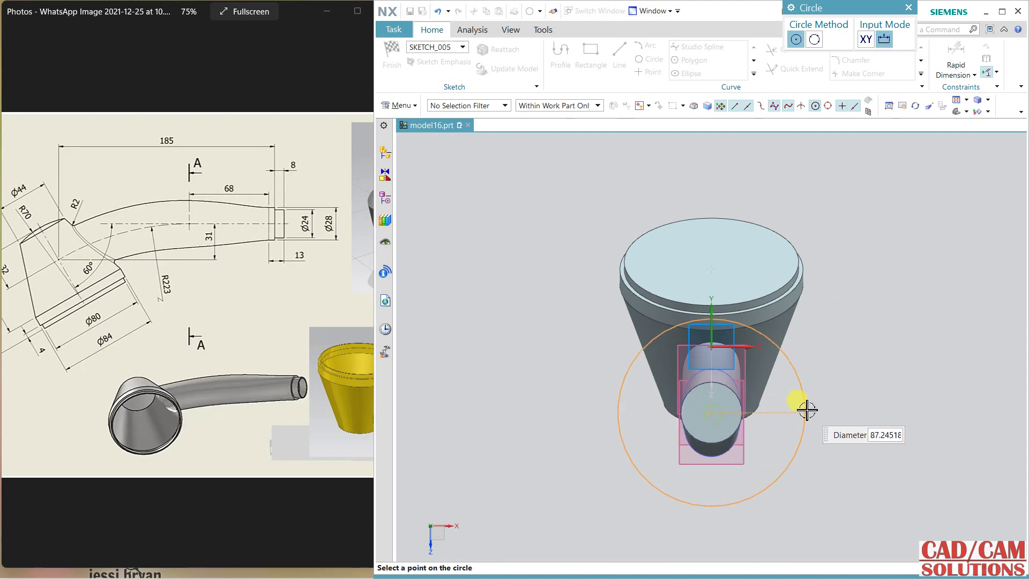
pyautogui.press('Return')
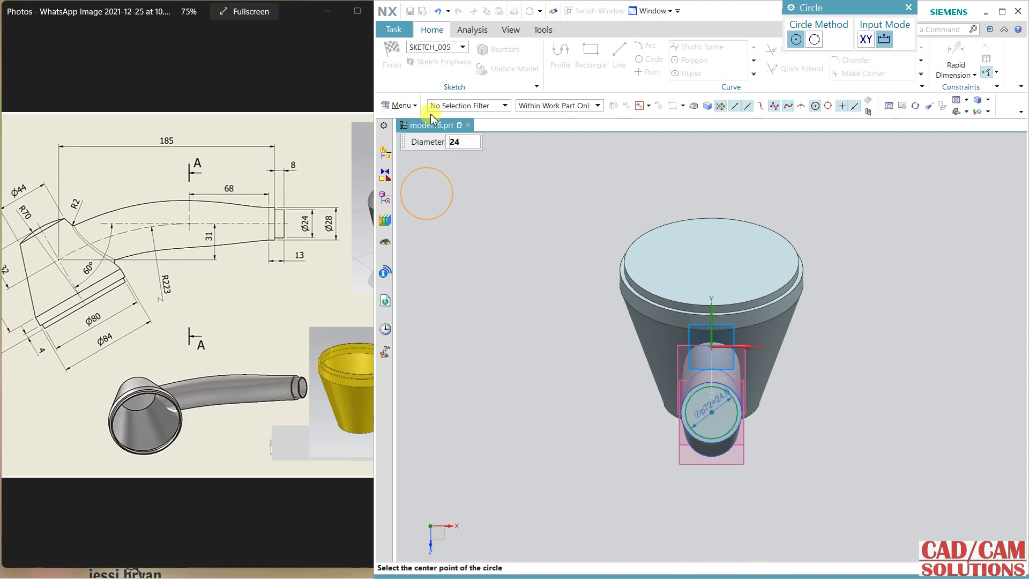
# Finish the circle sketch and extrude the 24 mm circle outward by 8 mm, united with the handle.
pyautogui.press('Escape')
pyautogui.click(399, 79)
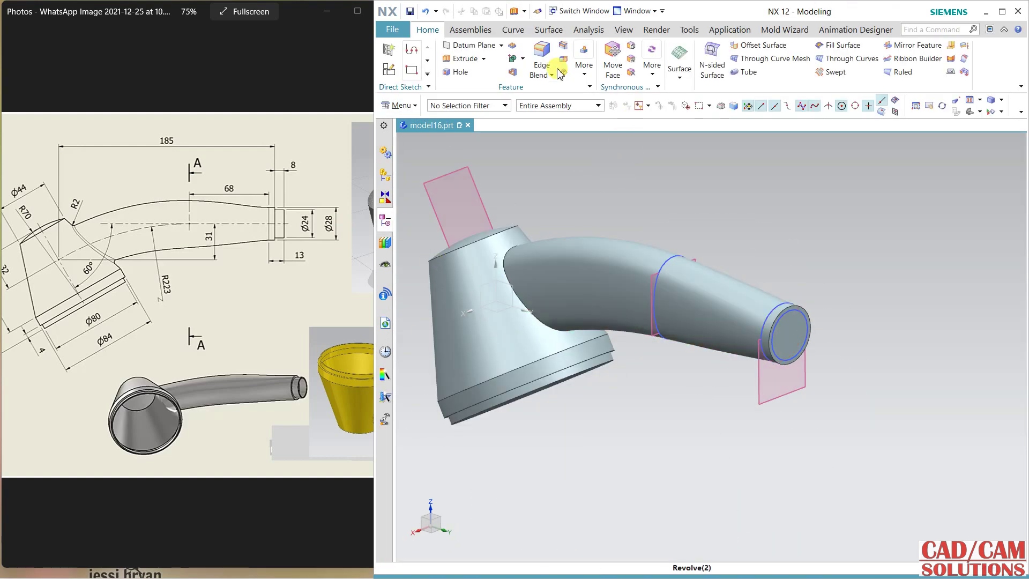
pyautogui.click(465, 61)
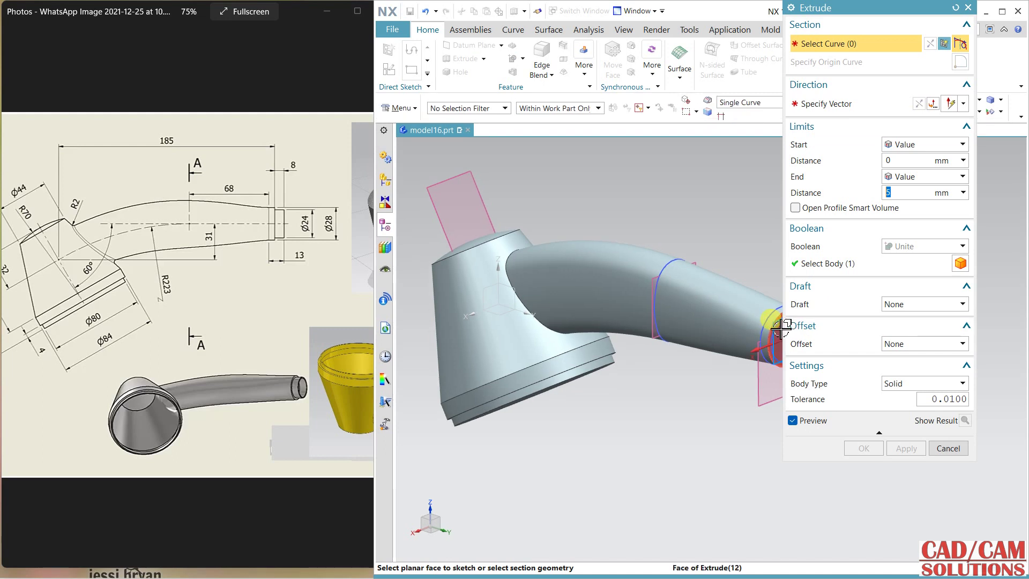
pyautogui.click(777, 328)
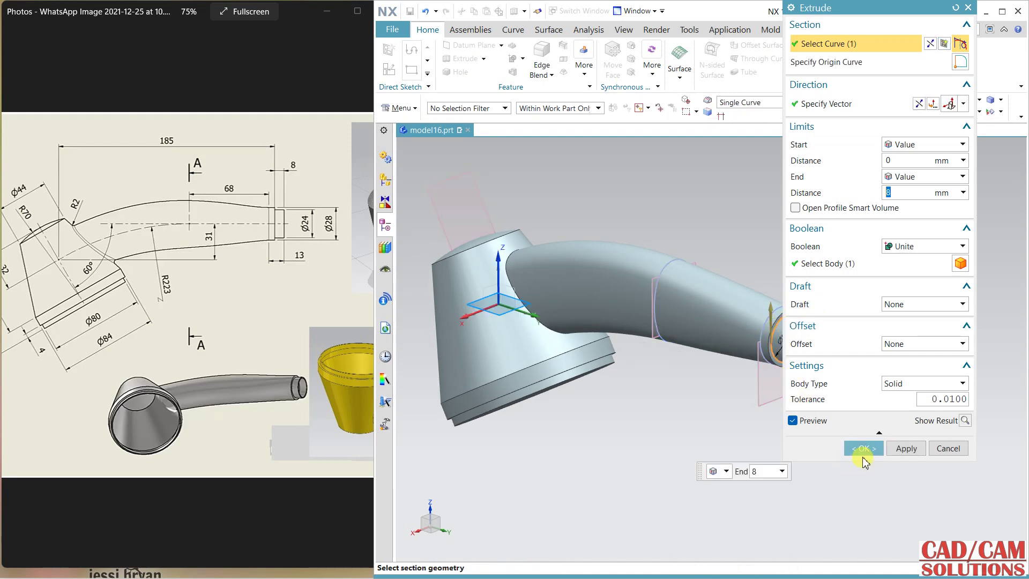
pyautogui.click(863, 450)
# Blend the edge where the handle meets the cup with a 2 mm radius.
pyautogui.moveTo(887, 391)
pyautogui.mouseDown(button='middle')
pyautogui.moveTo(909, 391)
pyautogui.moveTo(892, 406)
pyautogui.moveTo(884, 397)
pyautogui.mouseUp(button='middle')
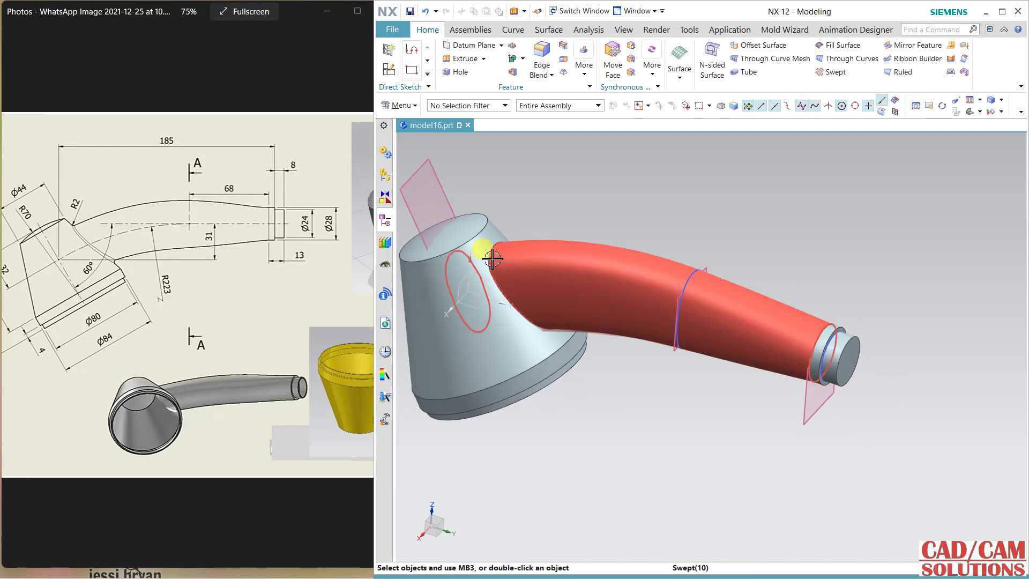
pyautogui.click(537, 57)
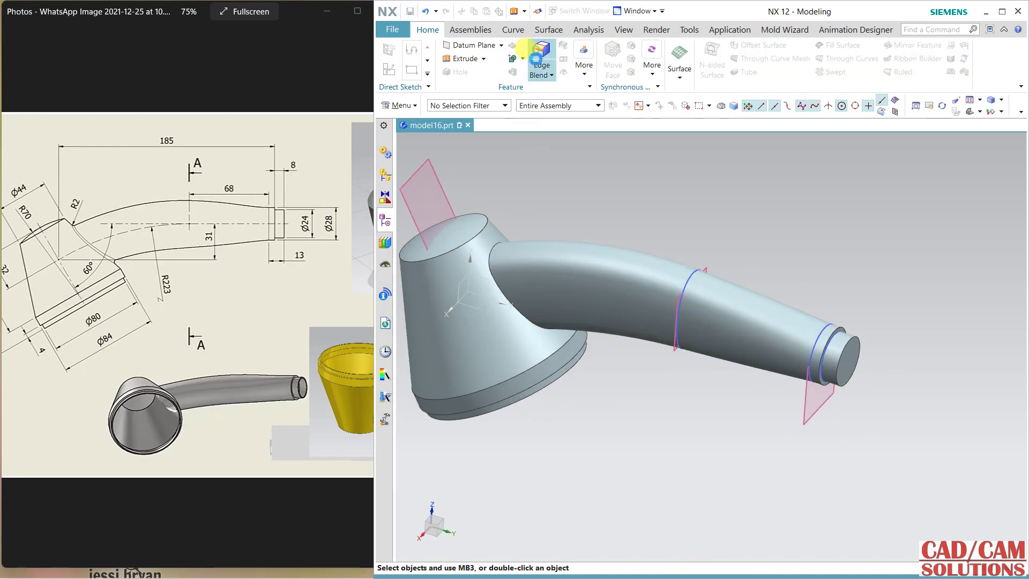
pyautogui.click(490, 240)
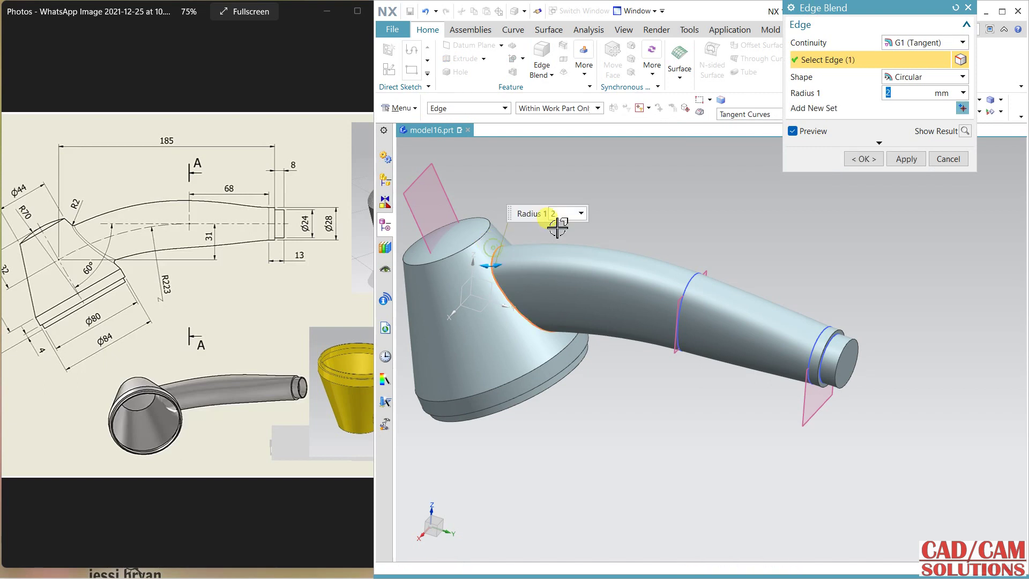
pyautogui.click(863, 160)
# Hide the handle's sketch curves, the datum coordinate system and the datum planes so only the solid body is displayed.
pyautogui.moveTo(715, 395); pyautogui.dragTo(776, 404, button='middle')
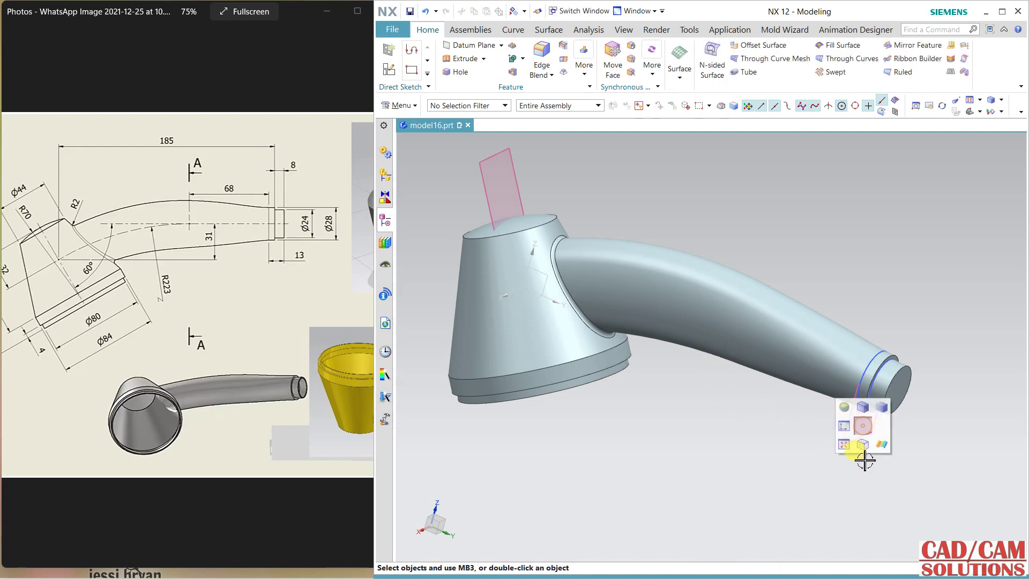
pyautogui.moveTo(864, 460); pyautogui.dragTo(847, 447, button='right')
pyautogui.moveTo(762, 462)
pyautogui.mouseDown(button='right')
pyautogui.moveTo(815, 455)
pyautogui.moveTo(863, 395)
pyautogui.mouseUp(button='right')
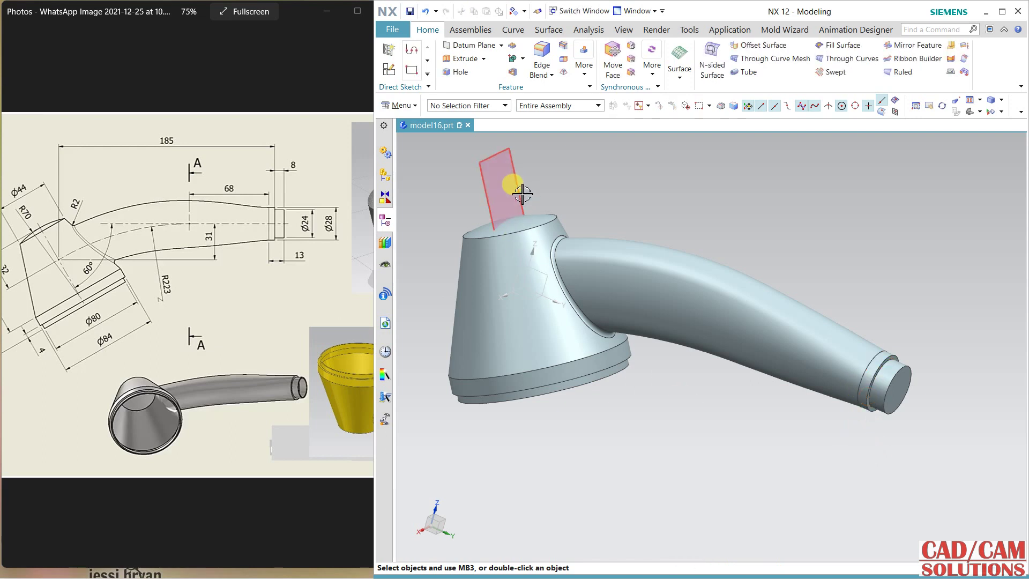
pyautogui.click(525, 221)
pyautogui.click(525, 246)
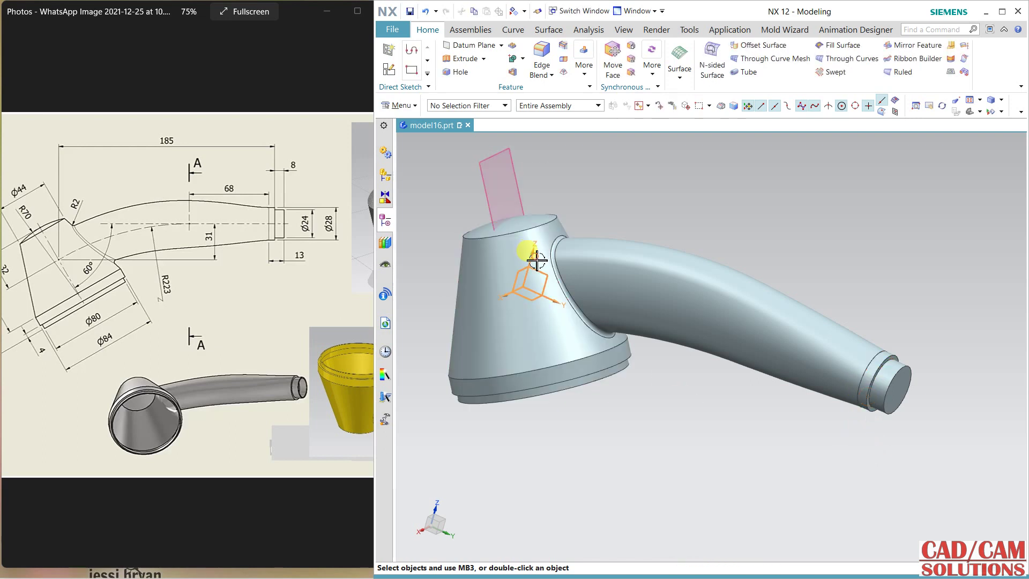
pyautogui.click(536, 276)
pyautogui.click(485, 207)
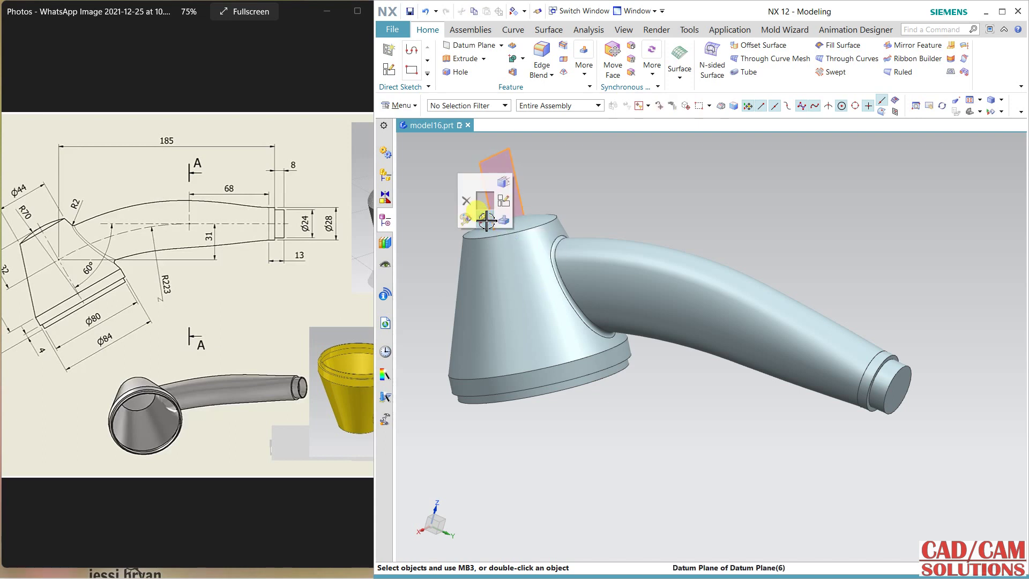
pyautogui.click(495, 192)
# Shell the body with 1 mm thickness, removing the cup's wide end face and the handle's end face, and hide the sketch circle inside the cup.
pyautogui.moveTo(657, 220); pyautogui.dragTo(686, 172, button='middle')
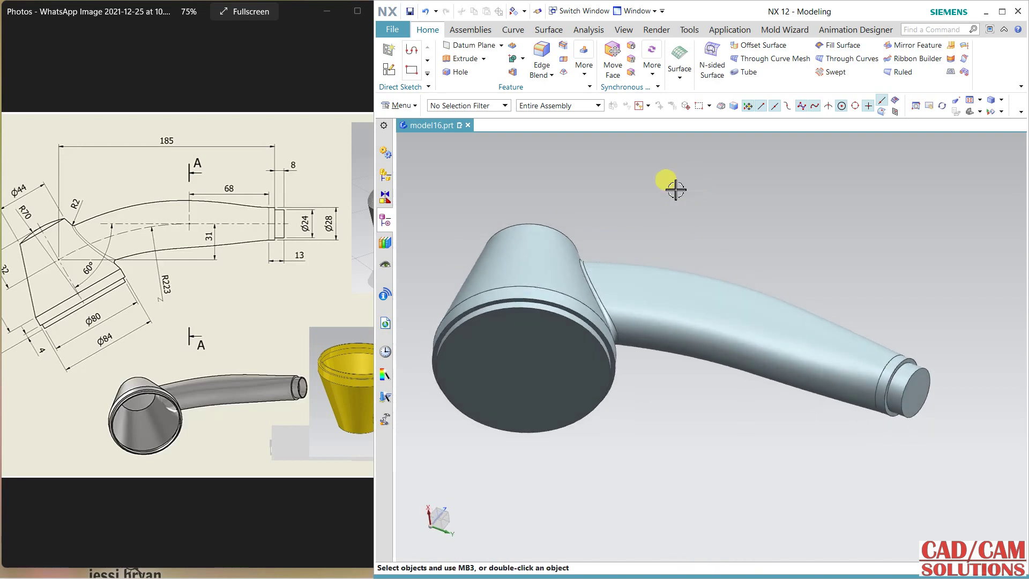
pyautogui.click(516, 74)
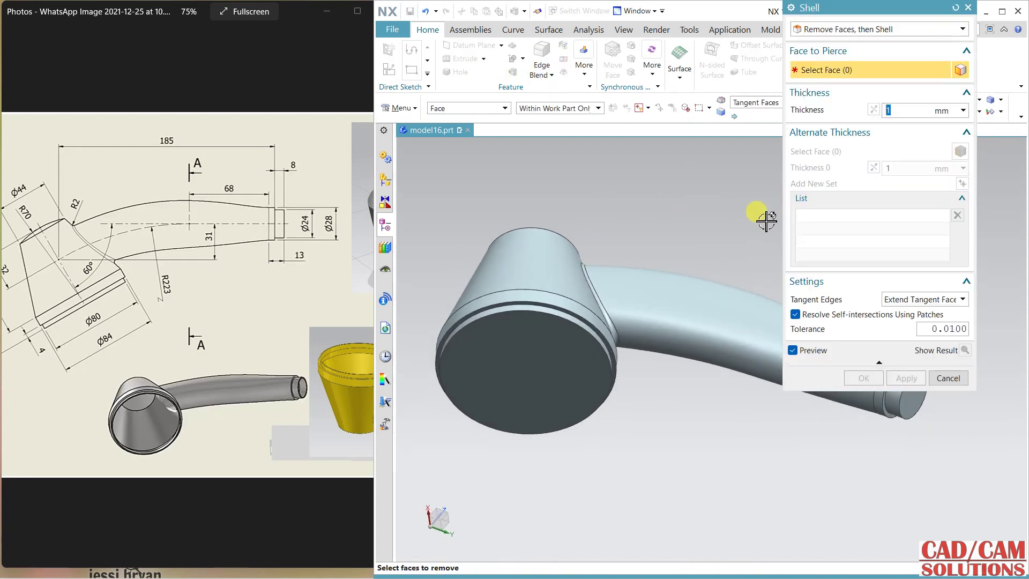
pyautogui.click(559, 371)
pyautogui.moveTo(730, 442); pyautogui.dragTo(753, 423, button='middle')
pyautogui.click(877, 378)
pyautogui.click(515, 397)
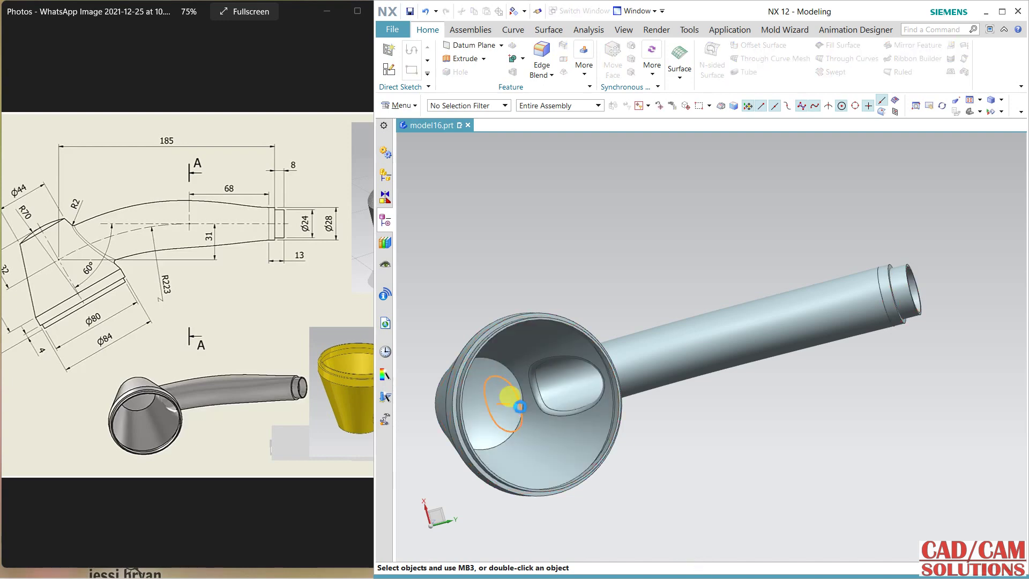
# Change the display colour of the whole body to blue.
pyautogui.moveTo(742, 427); pyautogui.dragTo(787, 429, button='middle')
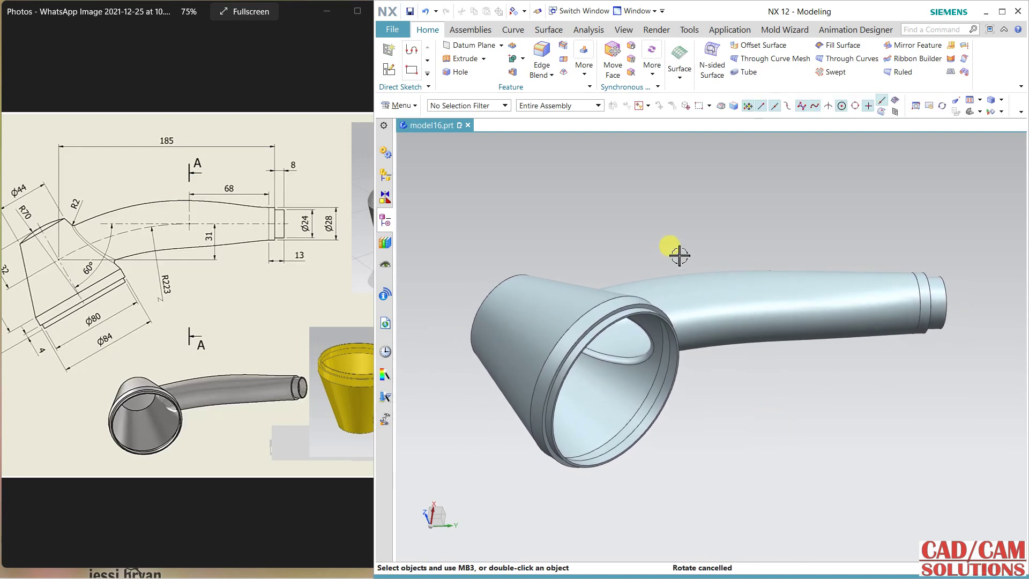
pyautogui.click(687, 321)
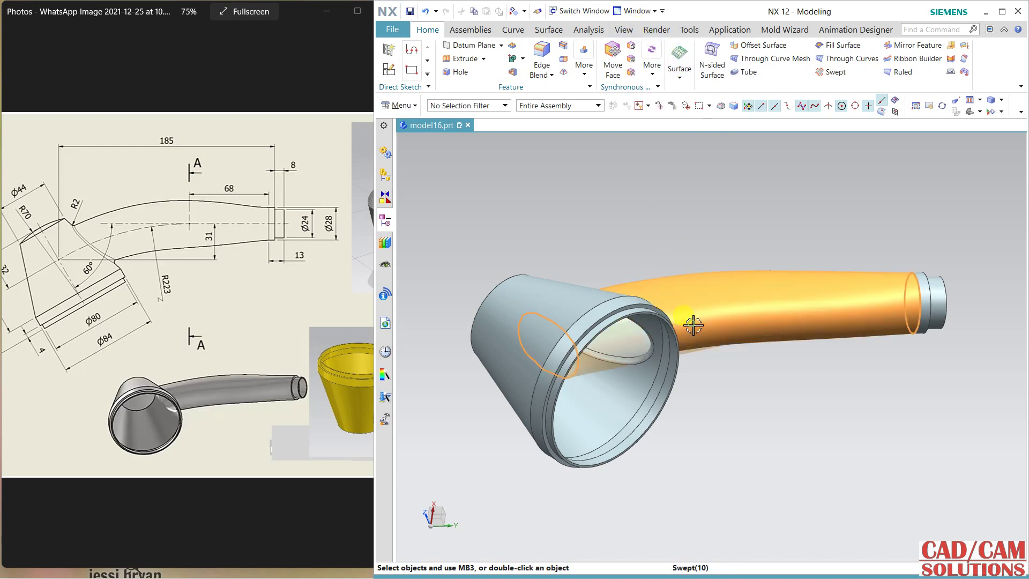
pyautogui.click(625, 32)
pyautogui.click(800, 60)
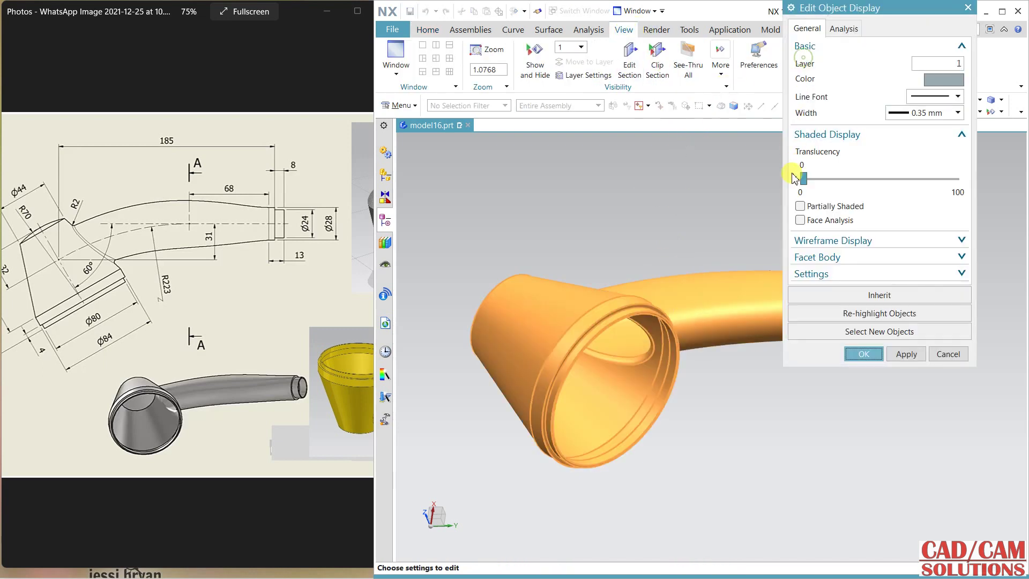
pyautogui.click(943, 81)
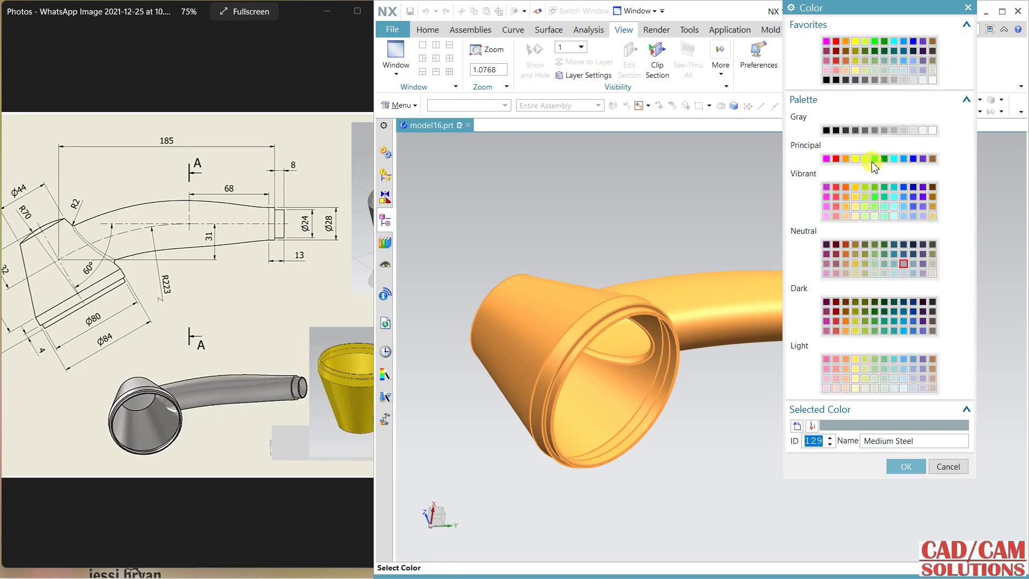
pyautogui.click(906, 466)
pyautogui.click(907, 354)
pyautogui.click(866, 352)
# Turn on True Shading and apply a global material to the model.
pyautogui.moveTo(857, 416); pyautogui.dragTo(907, 329, button='middle')
pyautogui.click(955, 71)
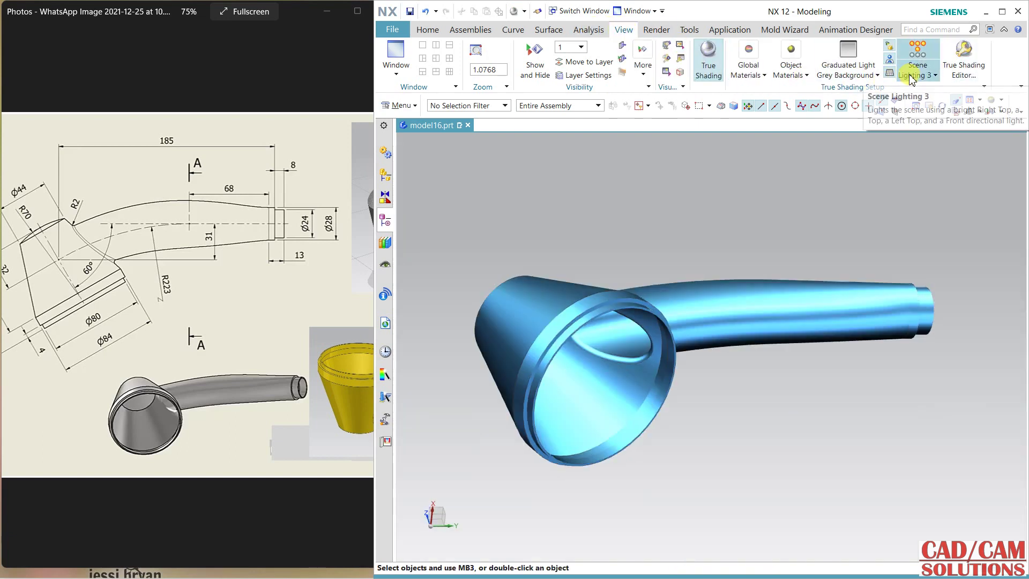
pyautogui.click(798, 80)
pyautogui.click(755, 74)
pyautogui.click(755, 74)
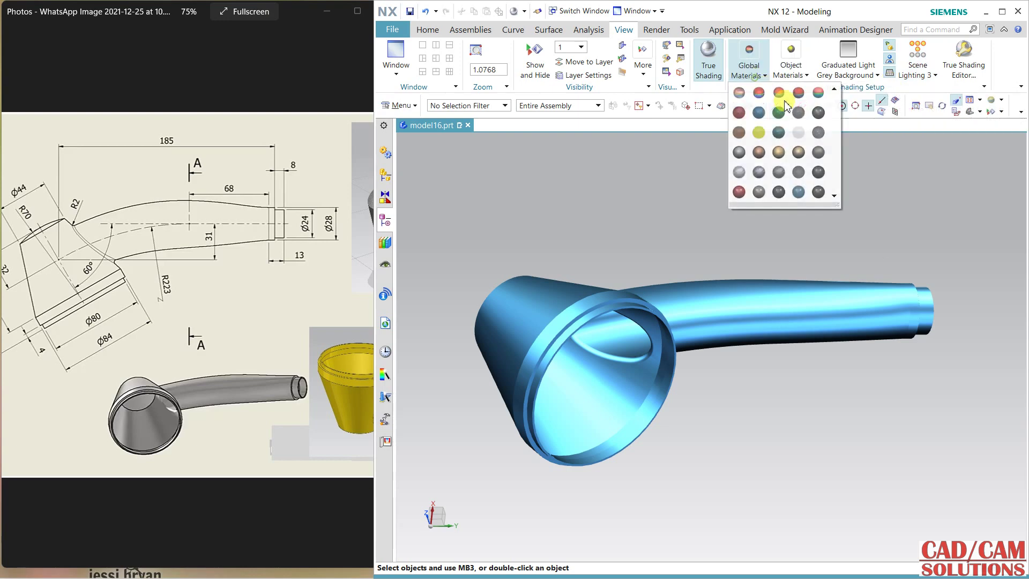
pyautogui.click(818, 94)
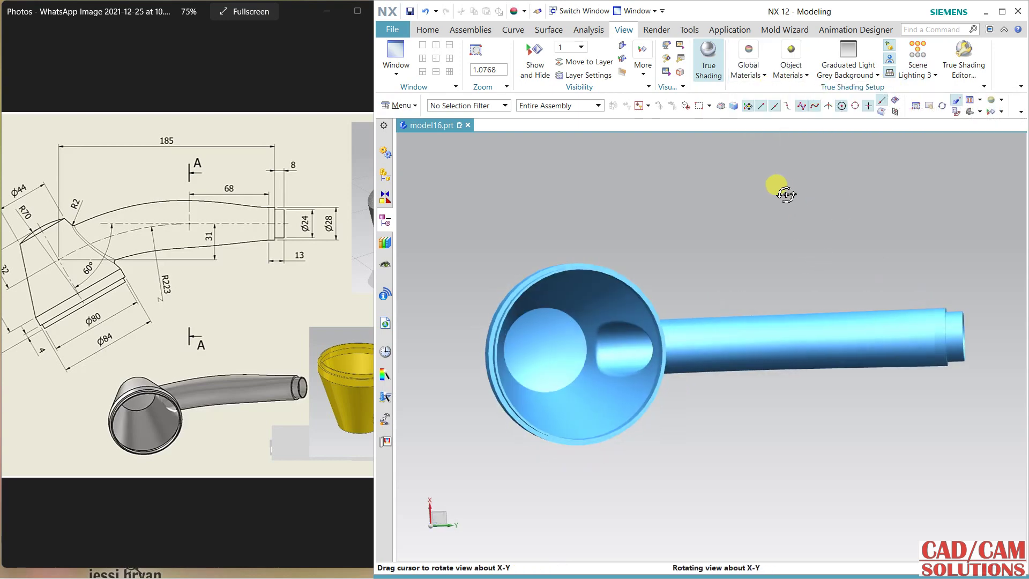